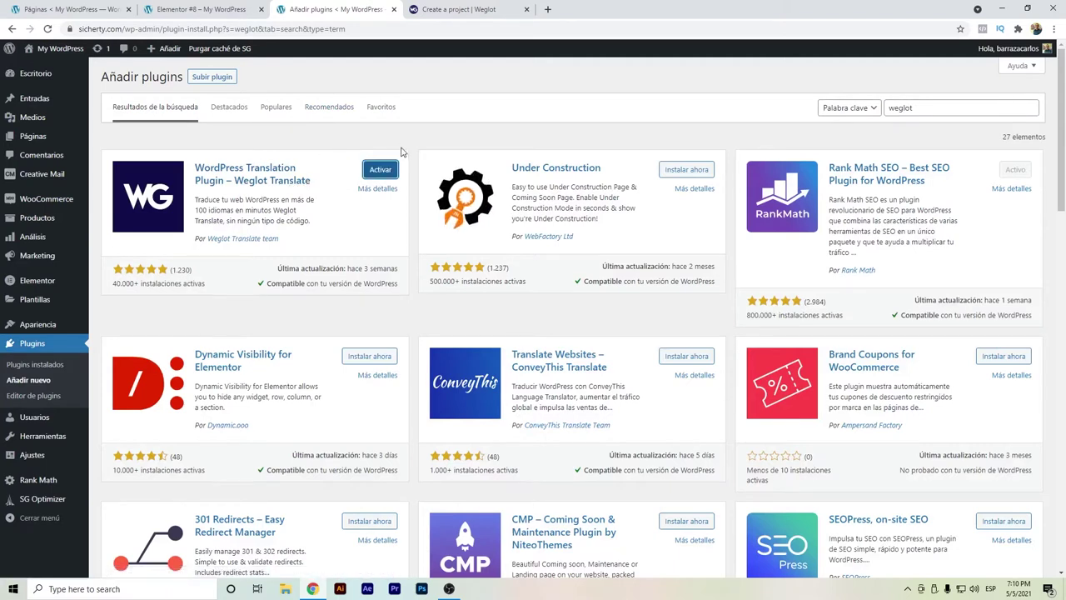
- Activate the Weglot Translate plugin, open its configuration page and dismiss the Mailchimp notice
{"action": "left_click", "coordinate": [373, 169]}
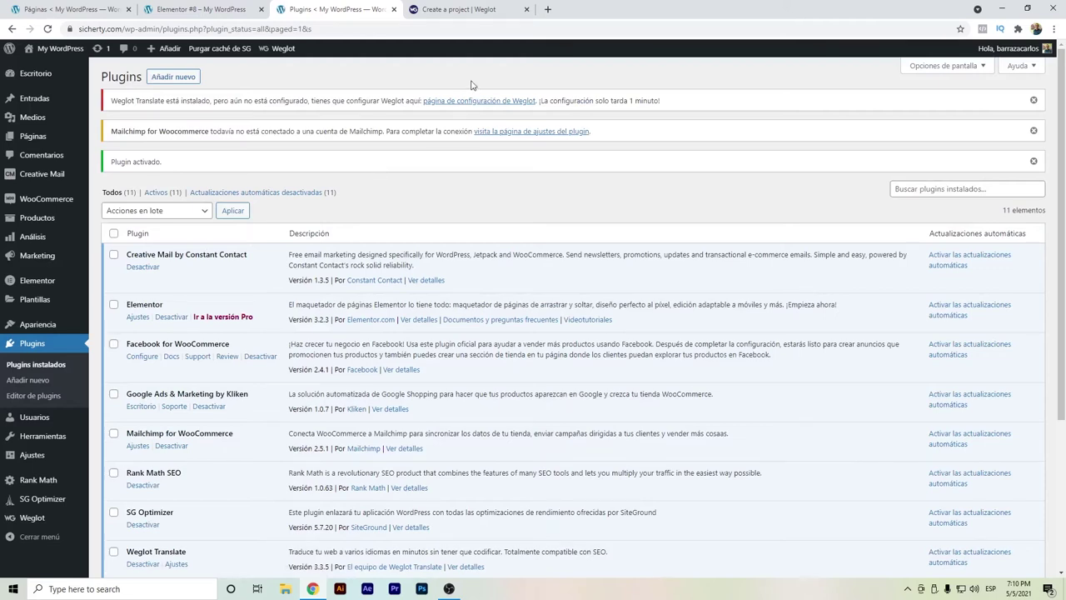
{"action": "left_click", "coordinate": [467, 107]}
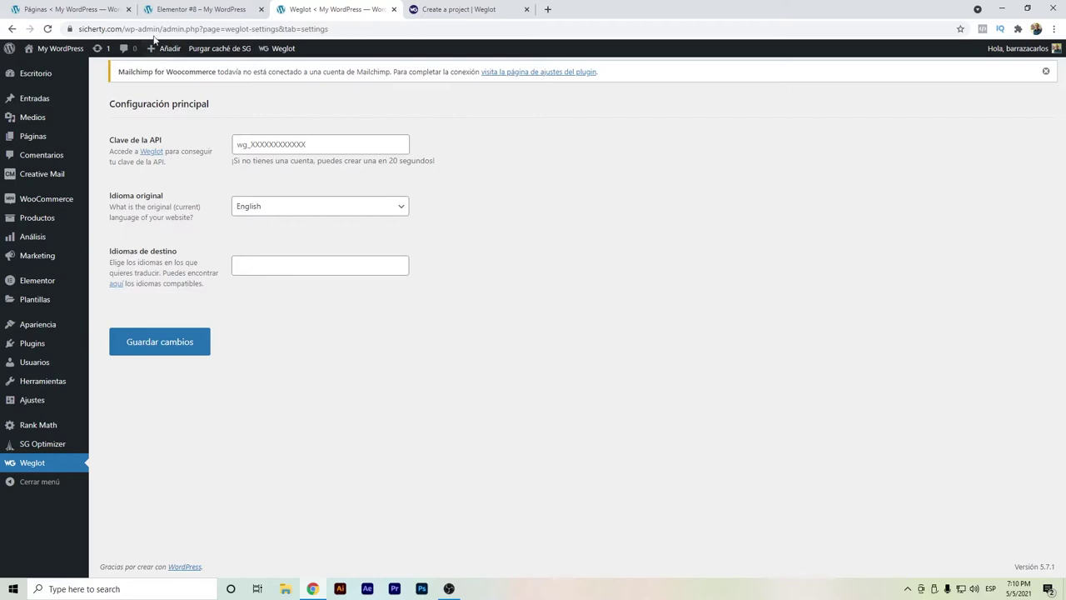
{"action": "left_click", "coordinate": [1047, 71]}
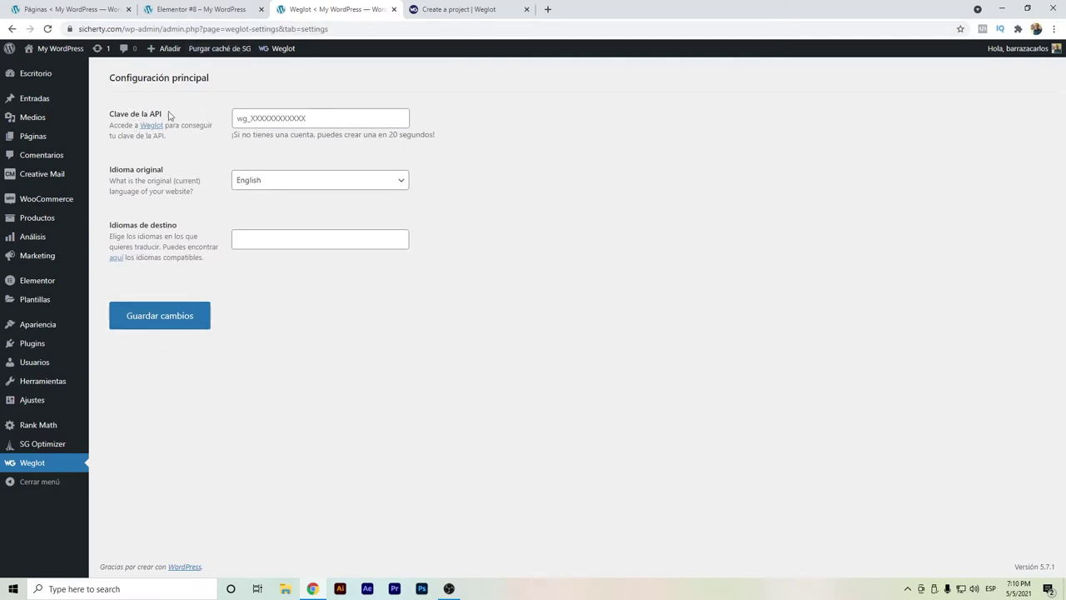
- Set the website's original language to Spanish in the Weglot main configuration
{"action": "left_click", "coordinate": [288, 180]}
{"action": "scroll", "coordinate": [296, 250], "scroll_direction": "up", "scroll_amount": 1}
{"action": "scroll", "coordinate": [296, 252], "scroll_direction": "down", "scroll_amount": 8}
{"action": "scroll", "coordinate": [296, 253], "scroll_direction": "down", "scroll_amount": 6}
{"action": "scroll", "coordinate": [291, 252], "scroll_direction": "up", "scroll_amount": 3}
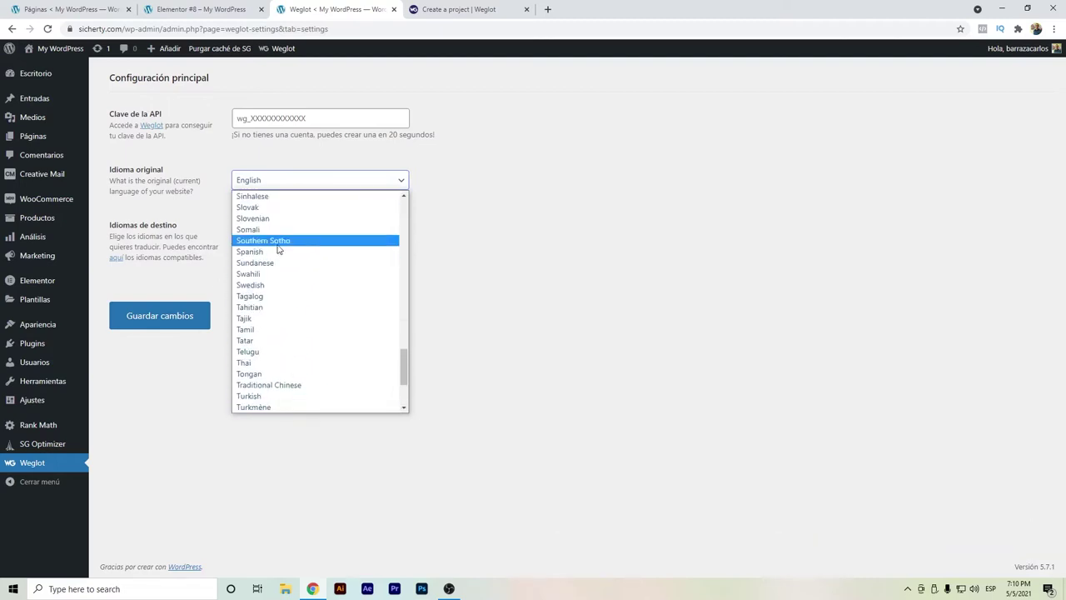
{"action": "left_click", "coordinate": [278, 251]}
- Add English as the destination language for the site's translations
{"action": "left_click", "coordinate": [250, 239]}
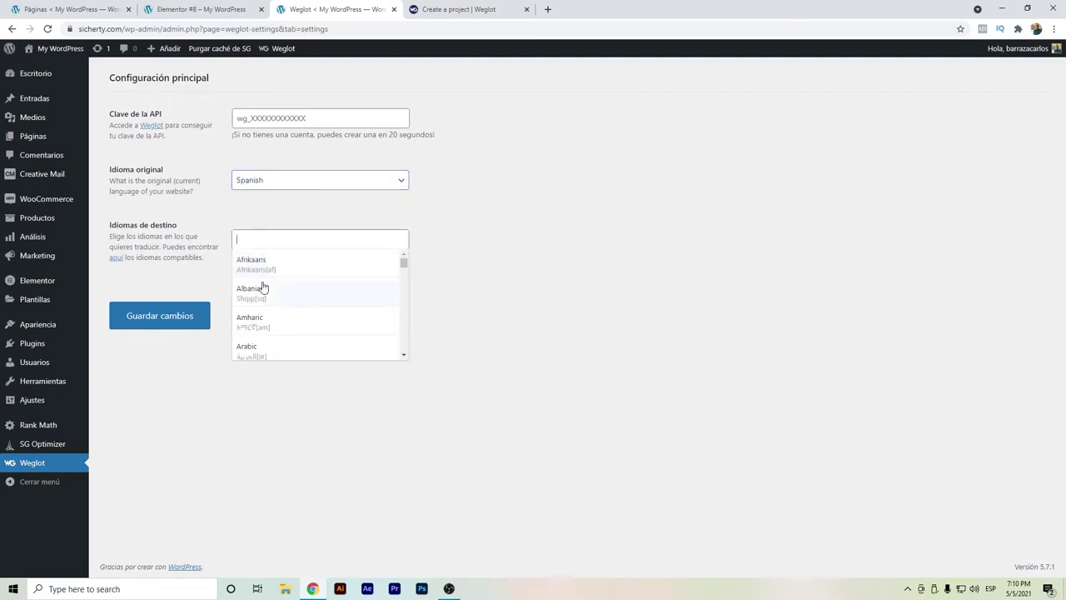
{"action": "type", "text": "eng"}
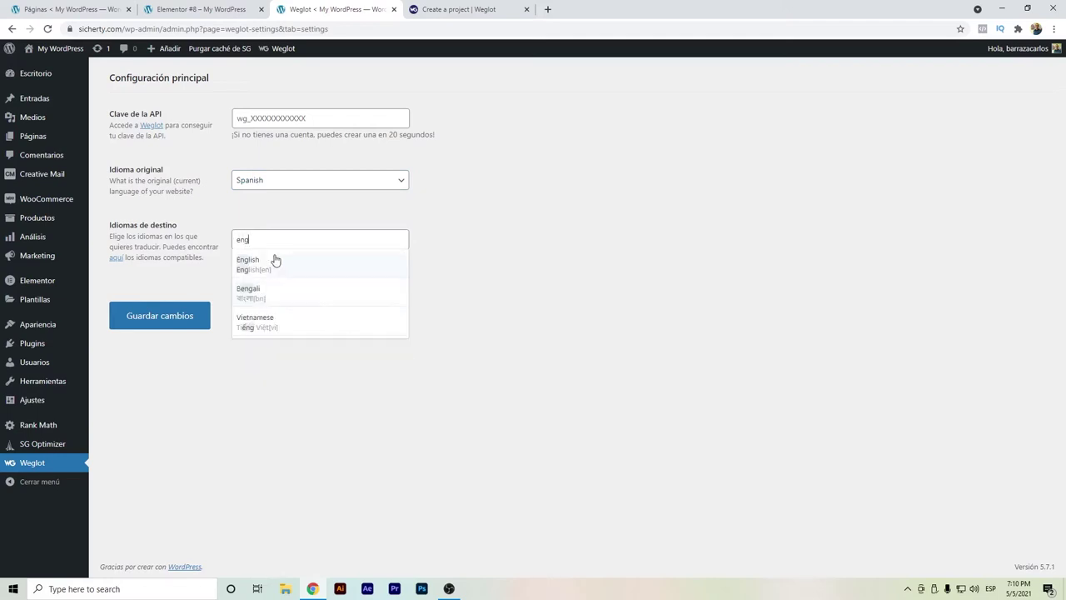
{"action": "left_click", "coordinate": [276, 259]}
{"action": "left_click", "coordinate": [494, 231]}
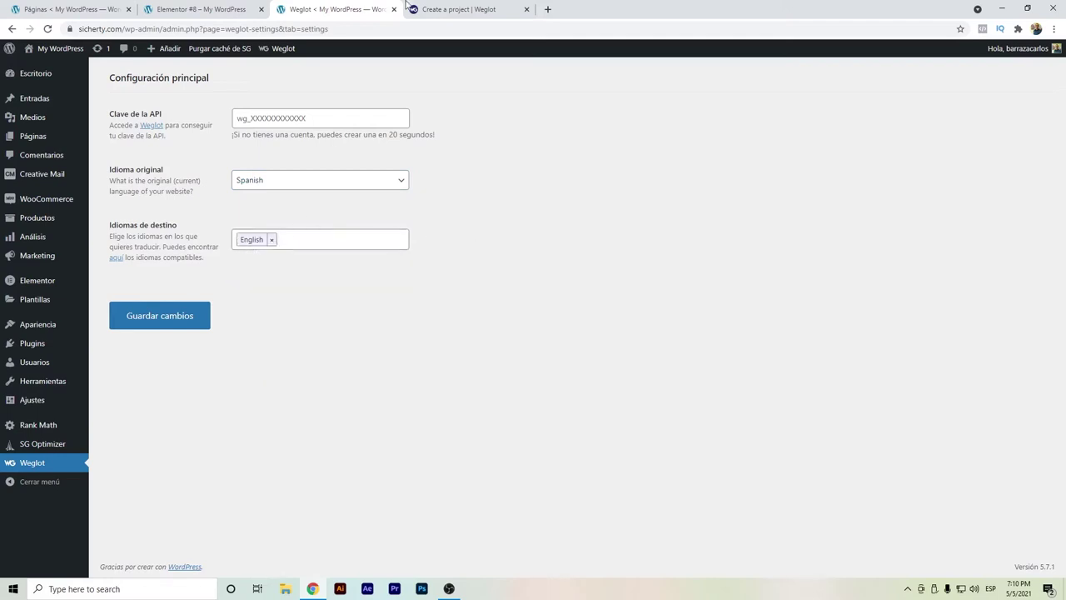
- Create a project named Sicherty in the Weglot dashboard with WordPress as its website technology
{"action": "left_click", "coordinate": [463, 7]}
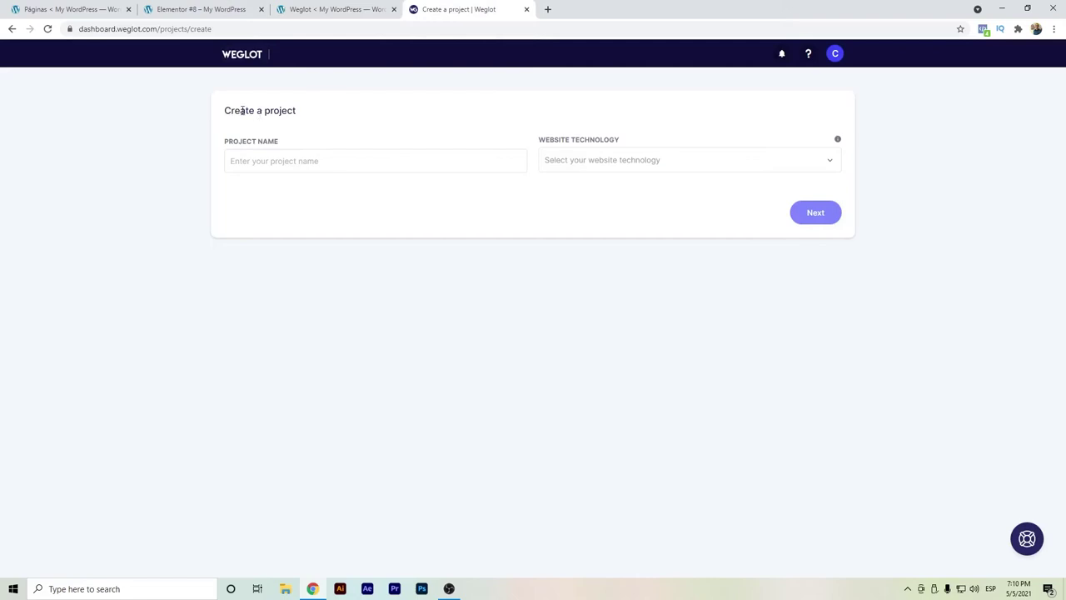
{"action": "left_click", "coordinate": [321, 165]}
{"action": "type", "text": "Sichert"}
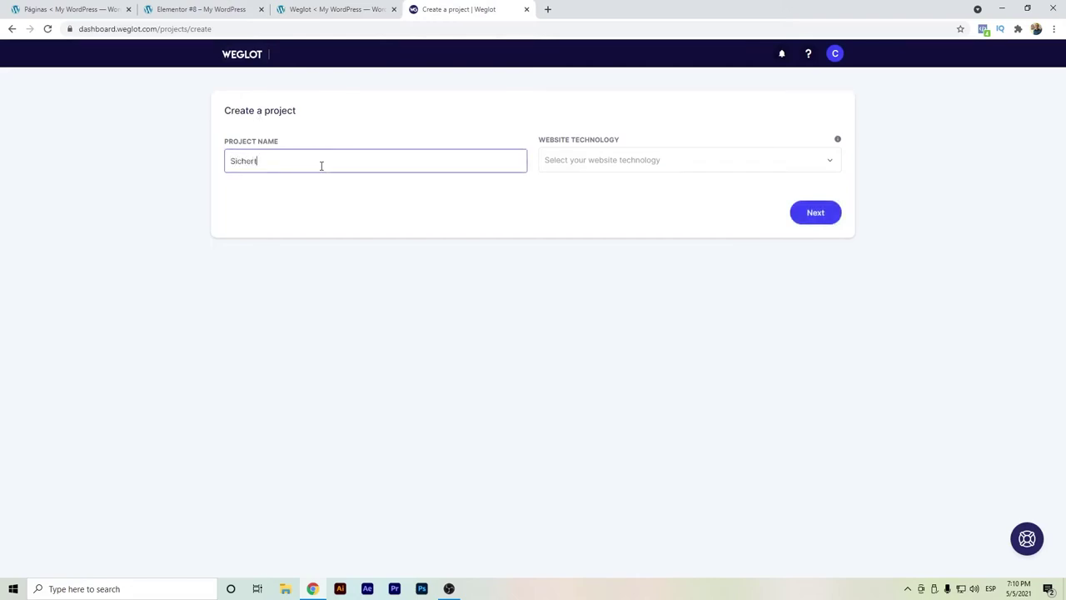
{"action": "type", "text": "y"}
{"action": "key", "text": "Tab"}
{"action": "left_click", "coordinate": [661, 167]}
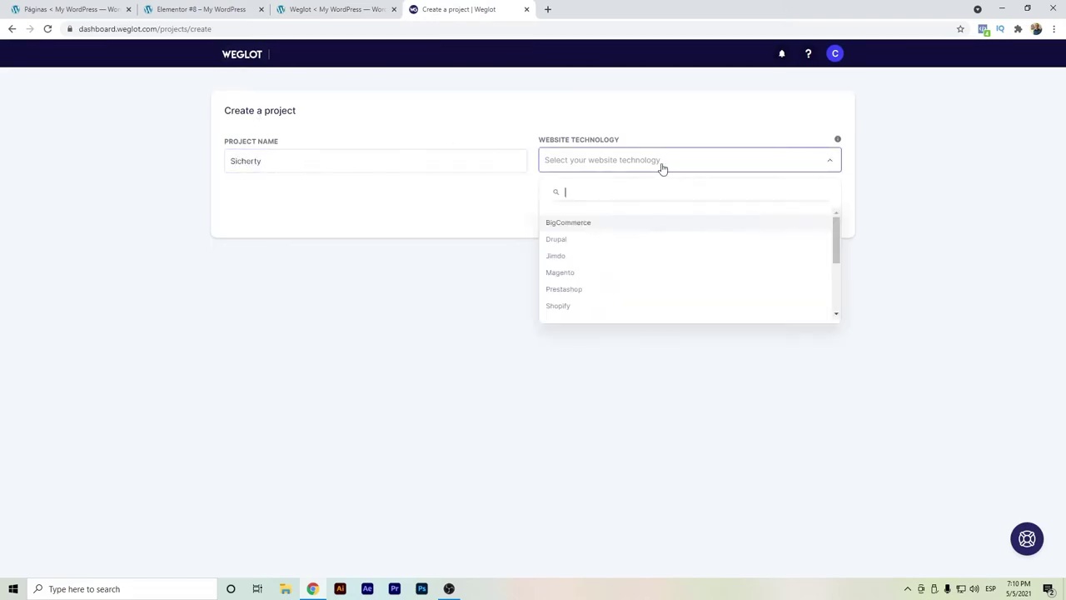
{"action": "scroll", "coordinate": [574, 281], "scroll_direction": "down", "scroll_amount": 3}
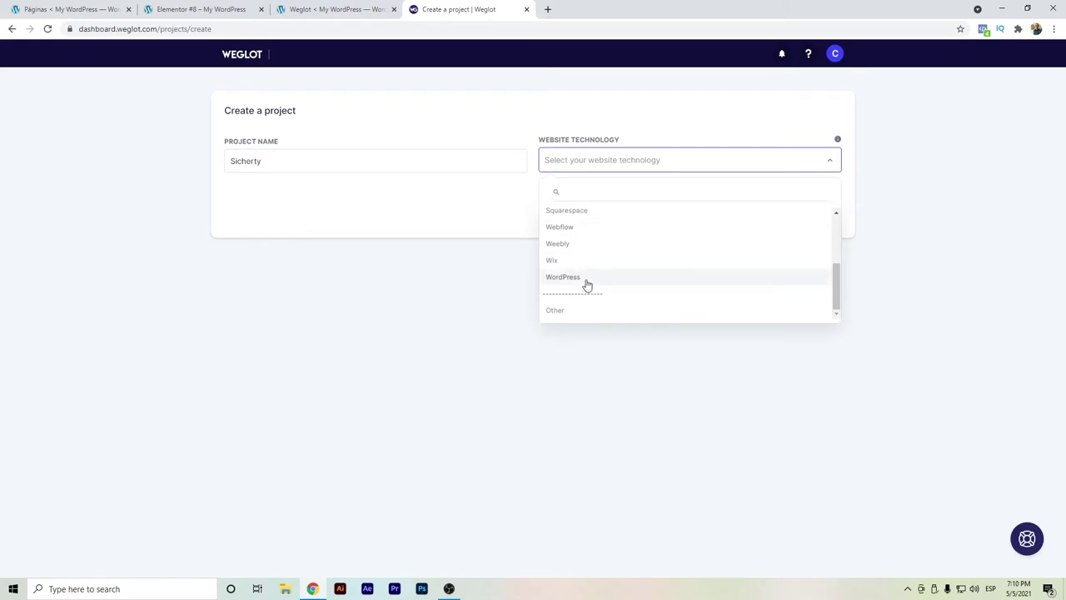
{"action": "left_click", "coordinate": [587, 283]}
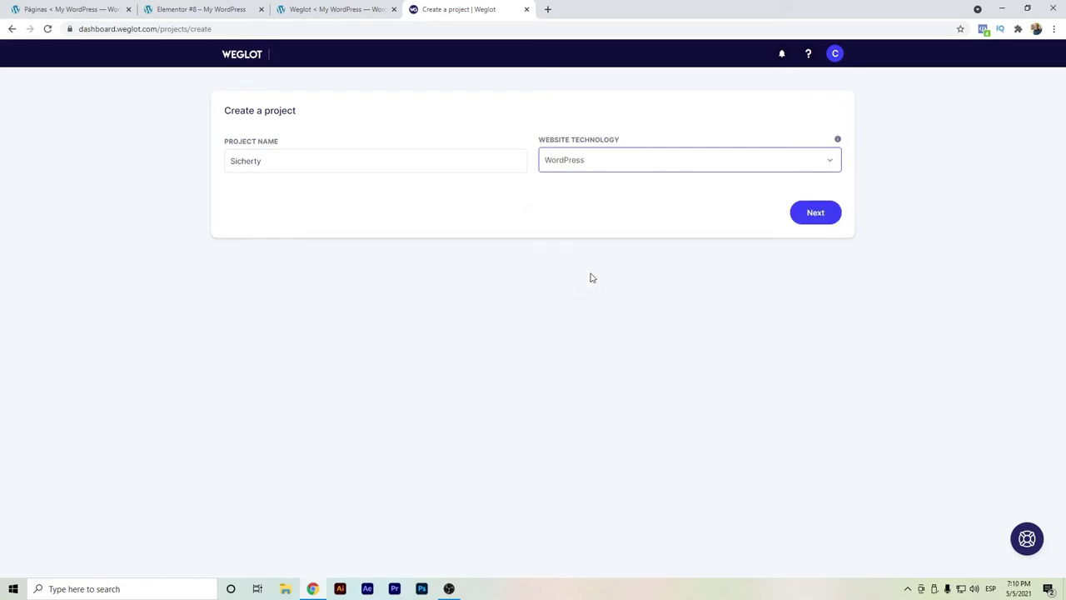
{"action": "left_click", "coordinate": [807, 215]}
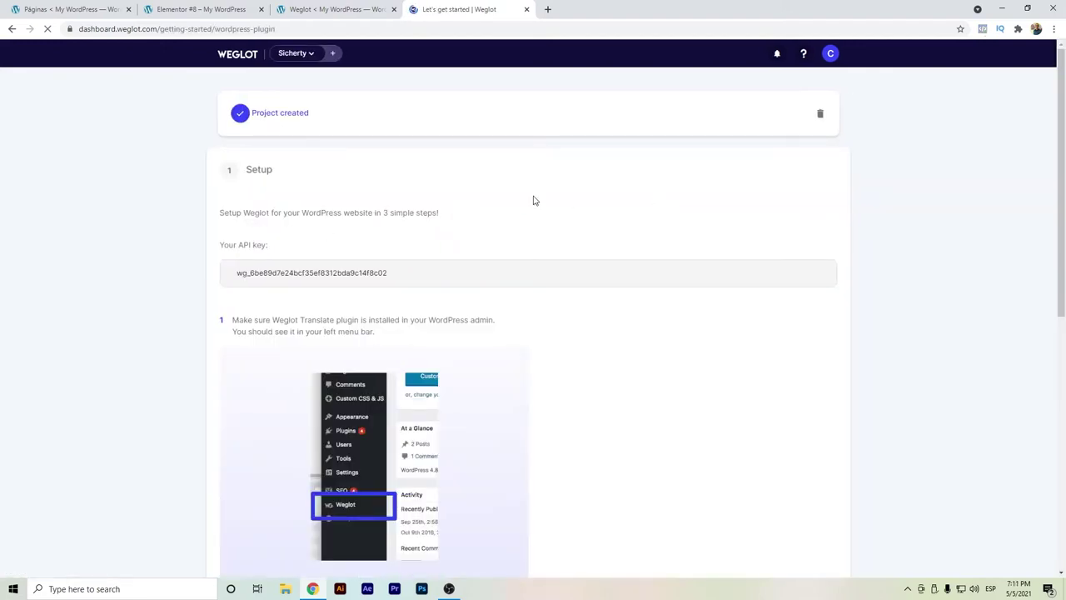
- Copy the new Weglot project's API key from the setup instructions
{"action": "mouse_move", "coordinate": [416, 278]}
{"action": "left_click", "coordinate": [792, 273]}
{"action": "scroll", "coordinate": [572, 255], "scroll_direction": "down", "scroll_amount": 5}
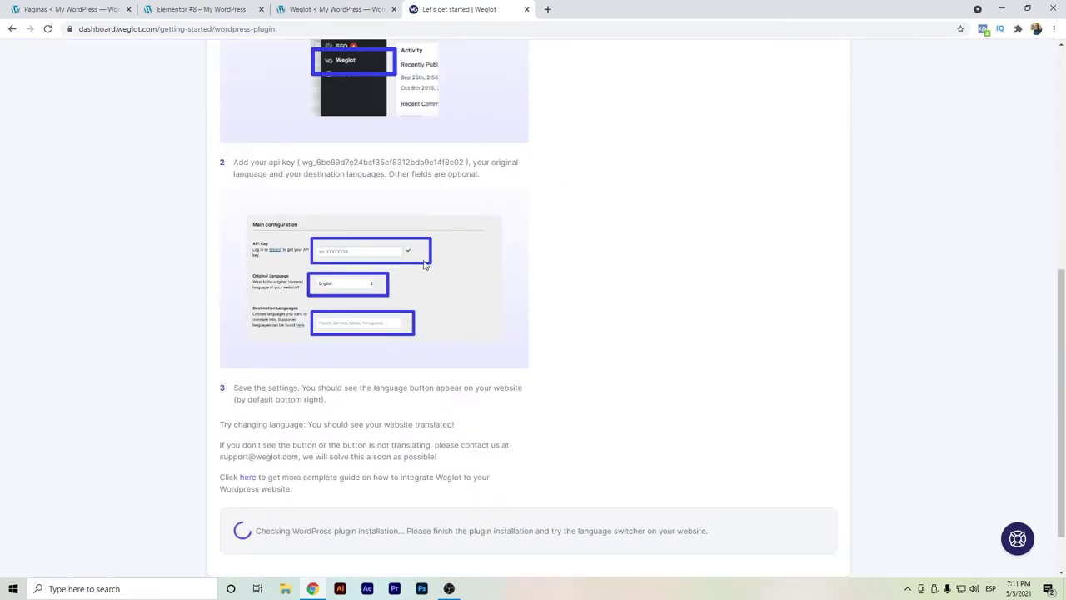
- Paste the API key into the WordPress plugin's Weglot settings, save the changes and dismiss the resulting message and notice
{"action": "left_click", "coordinate": [315, 8]}
{"action": "left_click", "coordinate": [339, 125]}
{"action": "key", "text": "ctrl+v"}
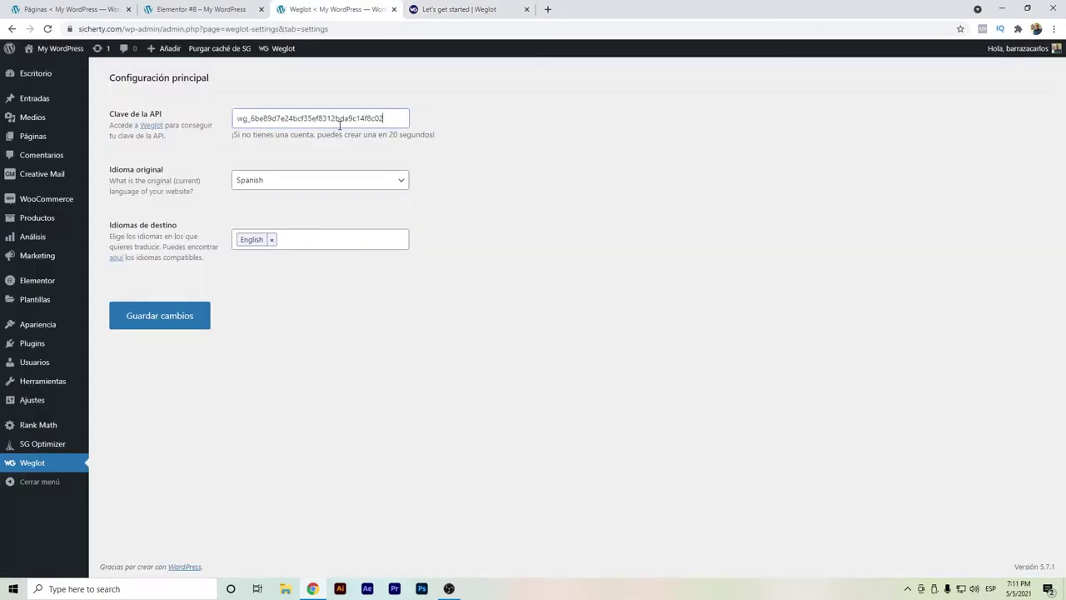
{"action": "left_click", "coordinate": [190, 326]}
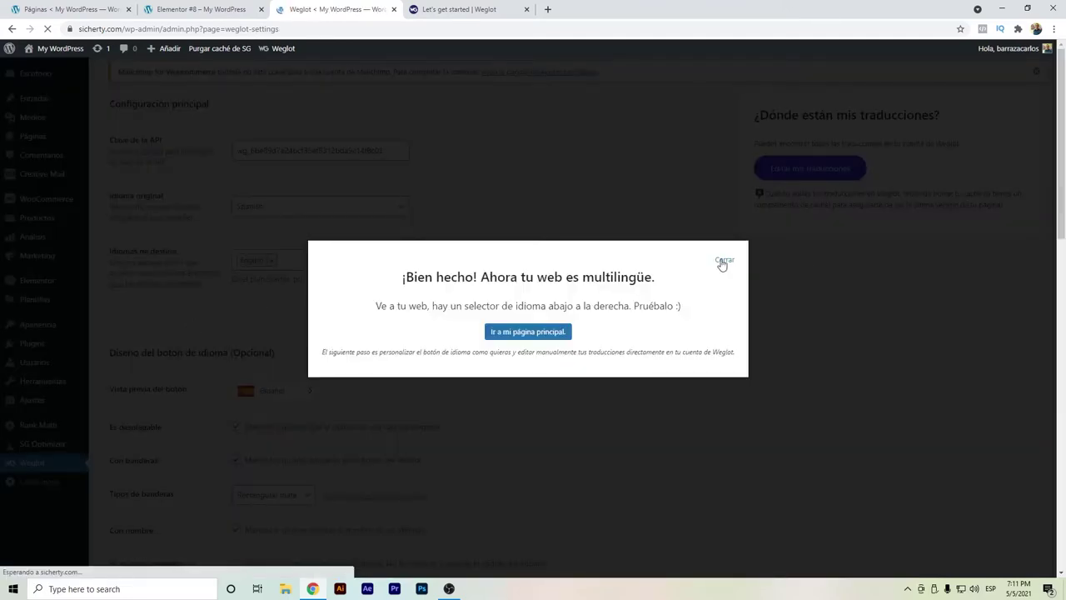
{"action": "left_click", "coordinate": [722, 261]}
{"action": "left_click", "coordinate": [1036, 72]}
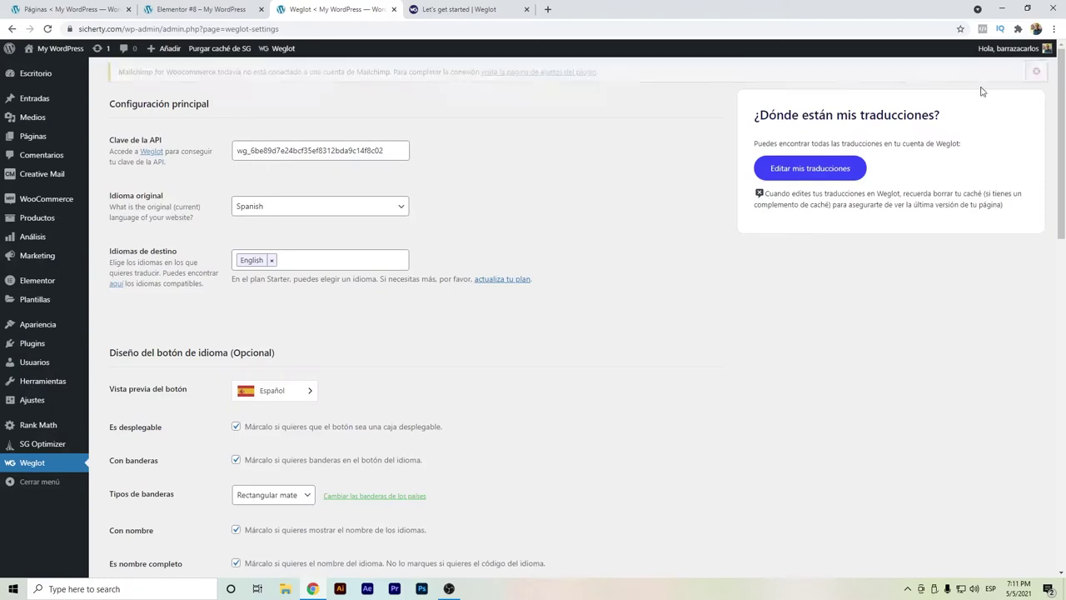
- Review the language button design options and expand the button preview to view its languages
{"action": "scroll", "coordinate": [405, 285], "scroll_direction": "down", "scroll_amount": 1}
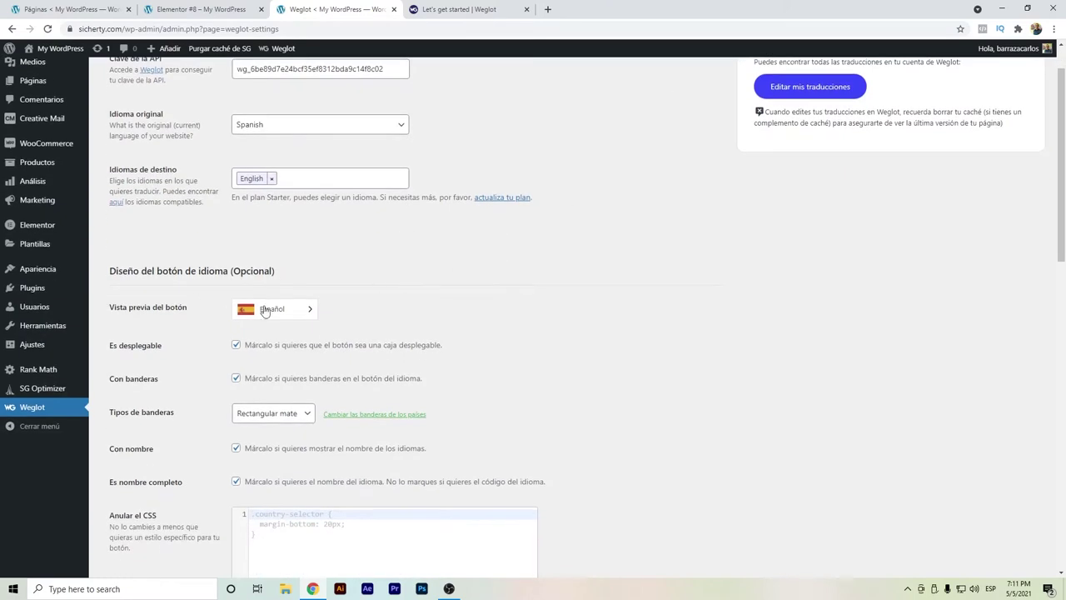
{"action": "scroll", "coordinate": [333, 283], "scroll_direction": "down", "scroll_amount": 2}
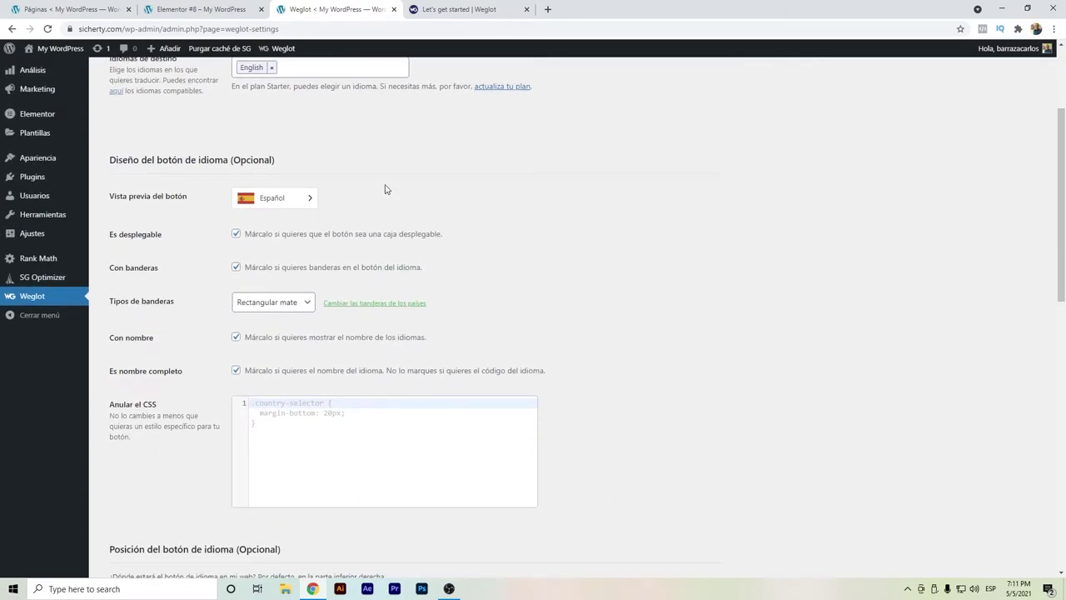
{"action": "scroll", "coordinate": [386, 187], "scroll_direction": "up", "scroll_amount": 3}
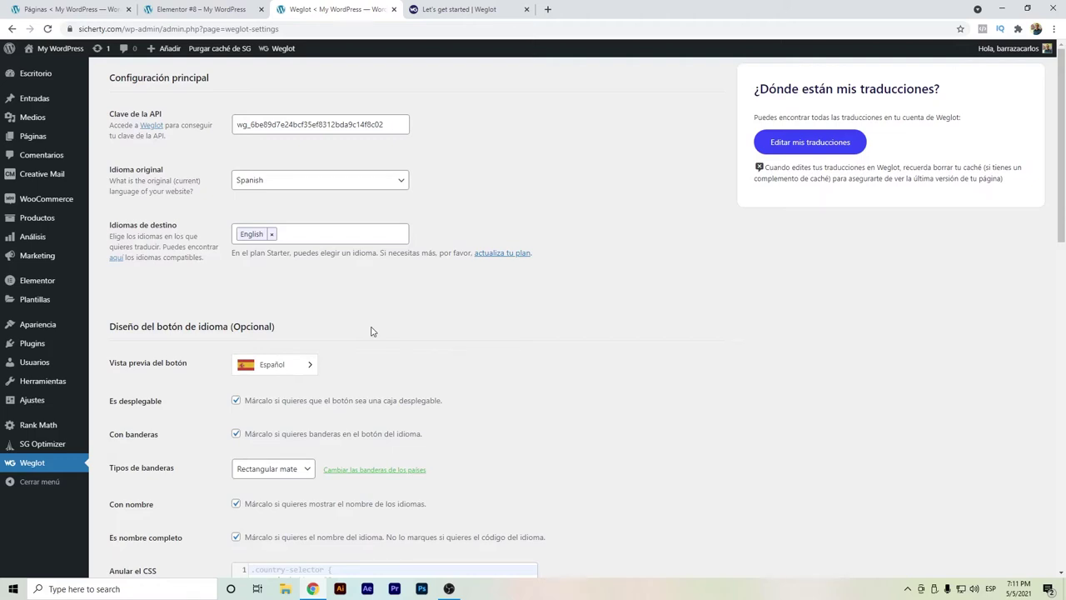
{"action": "scroll", "coordinate": [372, 332], "scroll_direction": "down", "scroll_amount": 1}
{"action": "scroll", "coordinate": [373, 331], "scroll_direction": "down", "scroll_amount": 2}
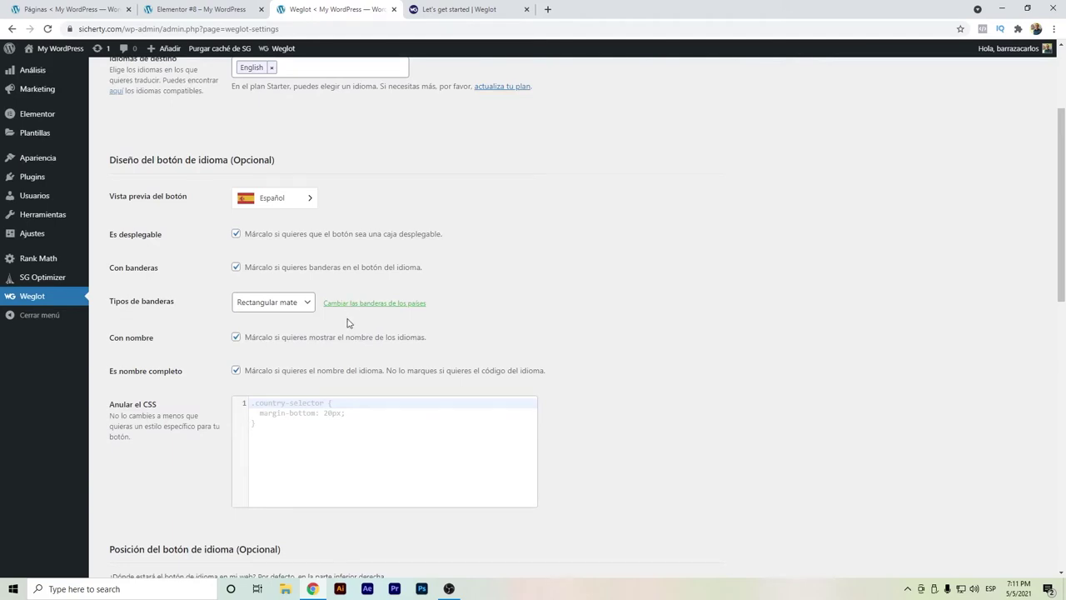
{"action": "left_click", "coordinate": [270, 198]}
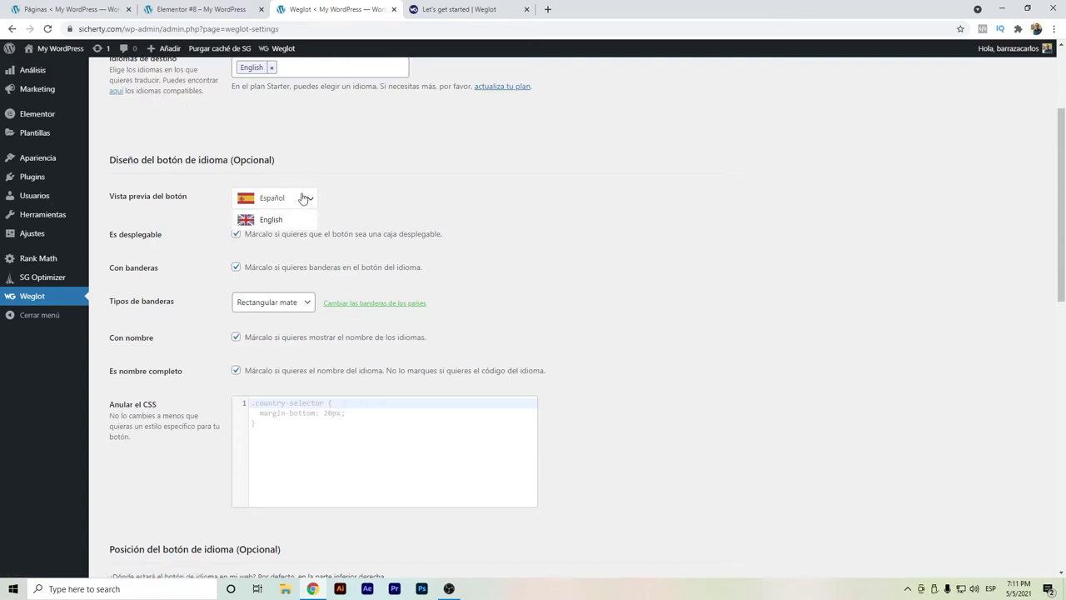
- Try the Rectangular brillante, Cuadrada and Circular flag types on the language button, and return to Rectangular mate
{"action": "left_click", "coordinate": [296, 304]}
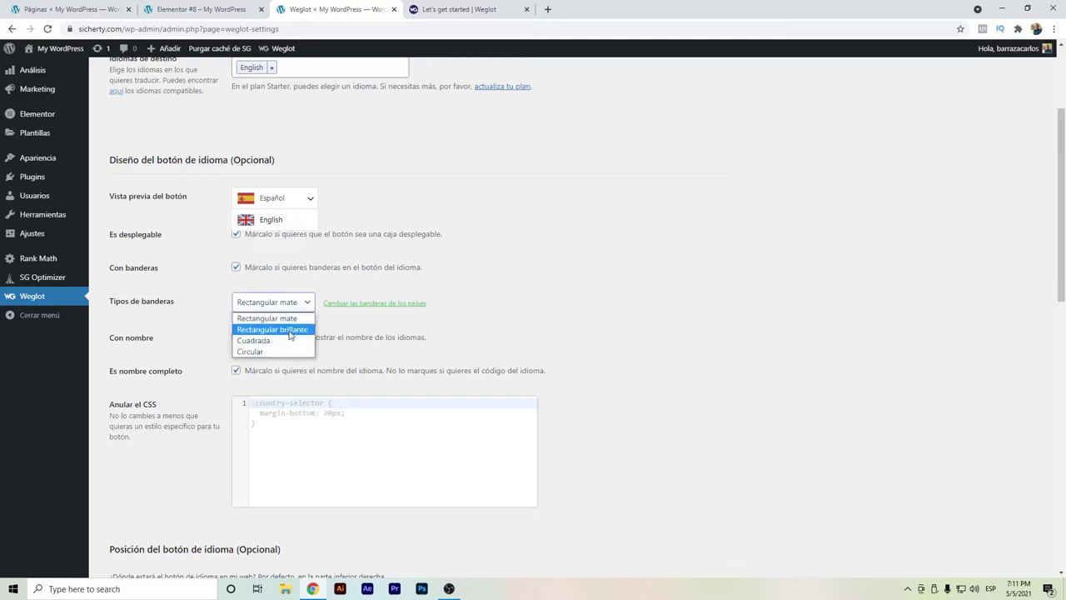
{"action": "left_click", "coordinate": [295, 327]}
{"action": "left_click", "coordinate": [292, 305]}
{"action": "left_click", "coordinate": [286, 339]}
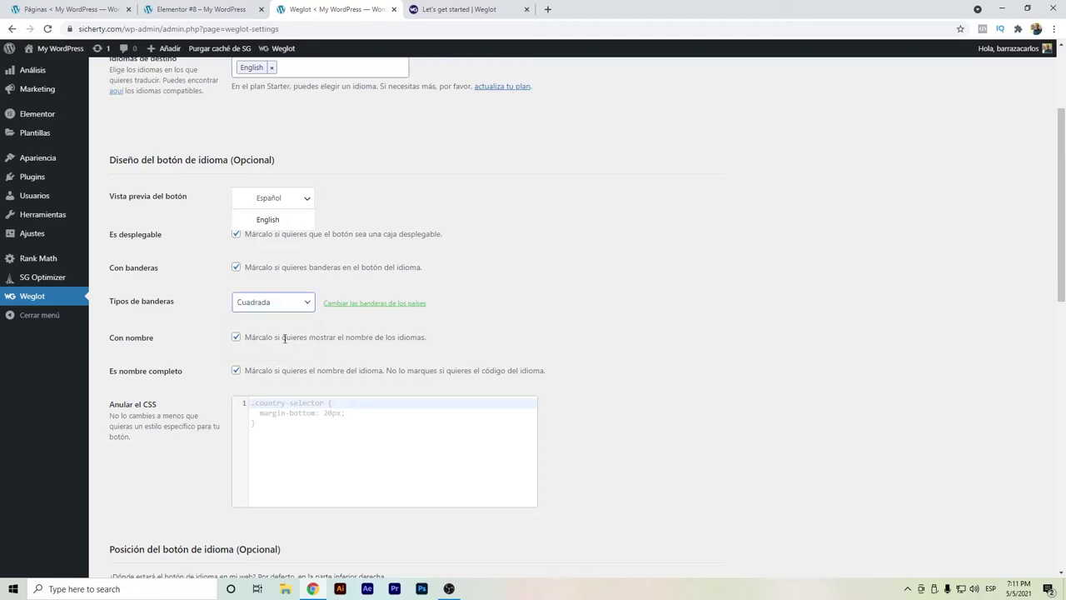
{"action": "left_click", "coordinate": [286, 304]}
{"action": "left_click", "coordinate": [288, 351]}
{"action": "left_click", "coordinate": [287, 305]}
{"action": "left_click", "coordinate": [284, 318]}
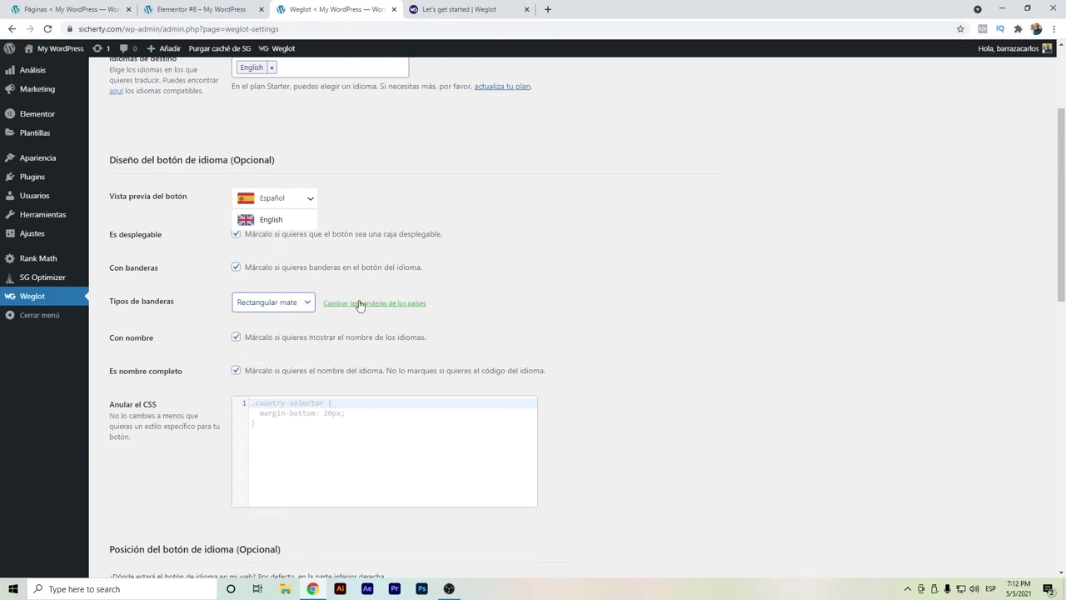
- Change the country flags, using Estados Unidos for English and México for Spanish
{"action": "left_click", "coordinate": [264, 333]}
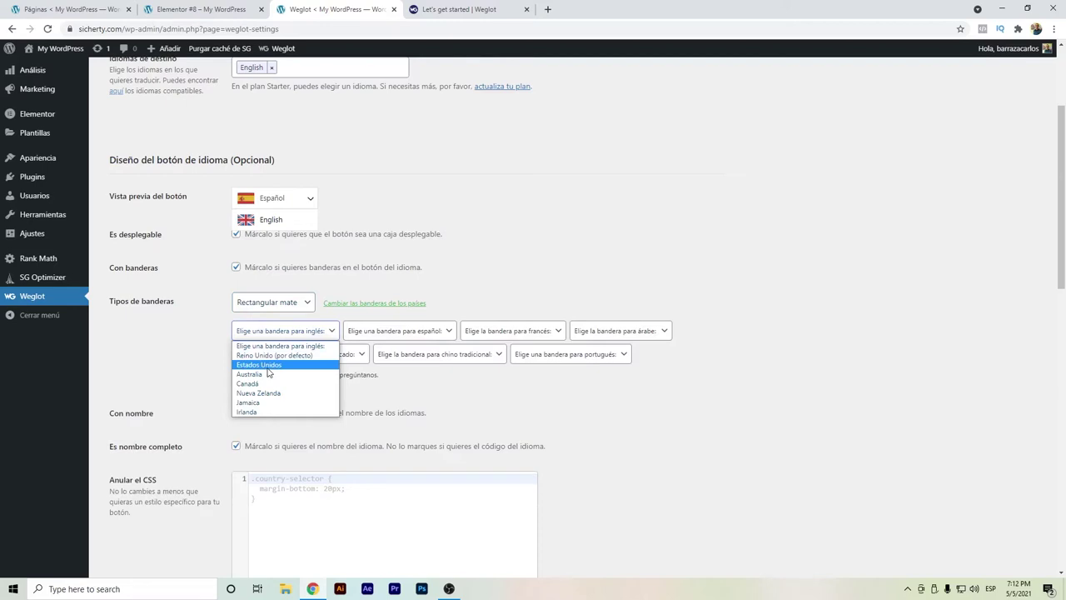
{"action": "left_click", "coordinate": [267, 366]}
{"action": "left_click", "coordinate": [392, 342]}
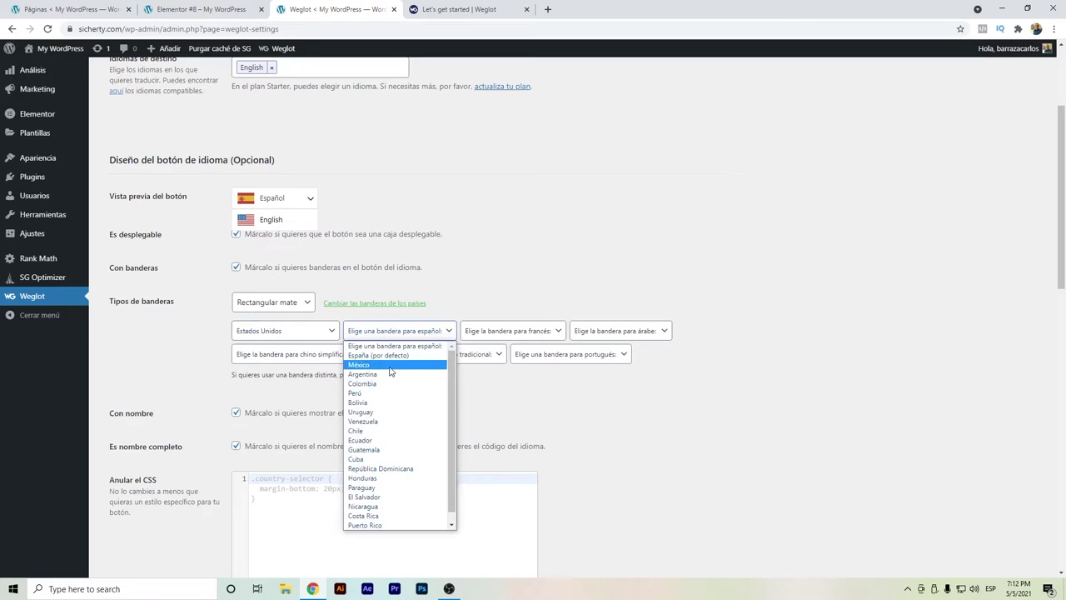
{"action": "left_click", "coordinate": [390, 366]}
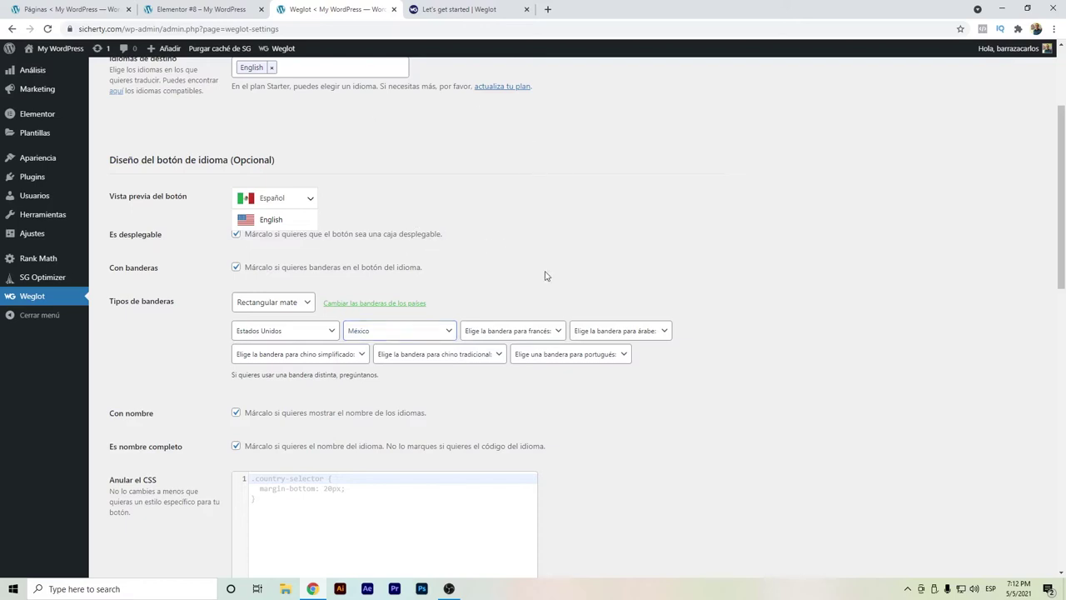
- Look through the flag choices for French, Arabic and Portuguese without selecting any
{"action": "left_click", "coordinate": [500, 333]}
{"action": "left_click", "coordinate": [601, 333]}
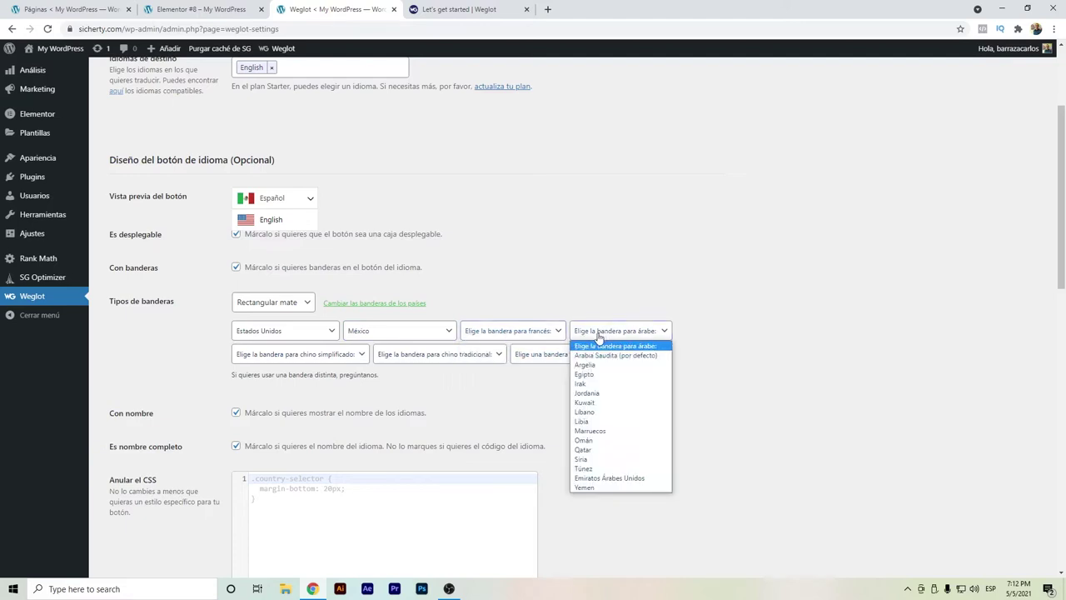
{"action": "left_click", "coordinate": [549, 360]}
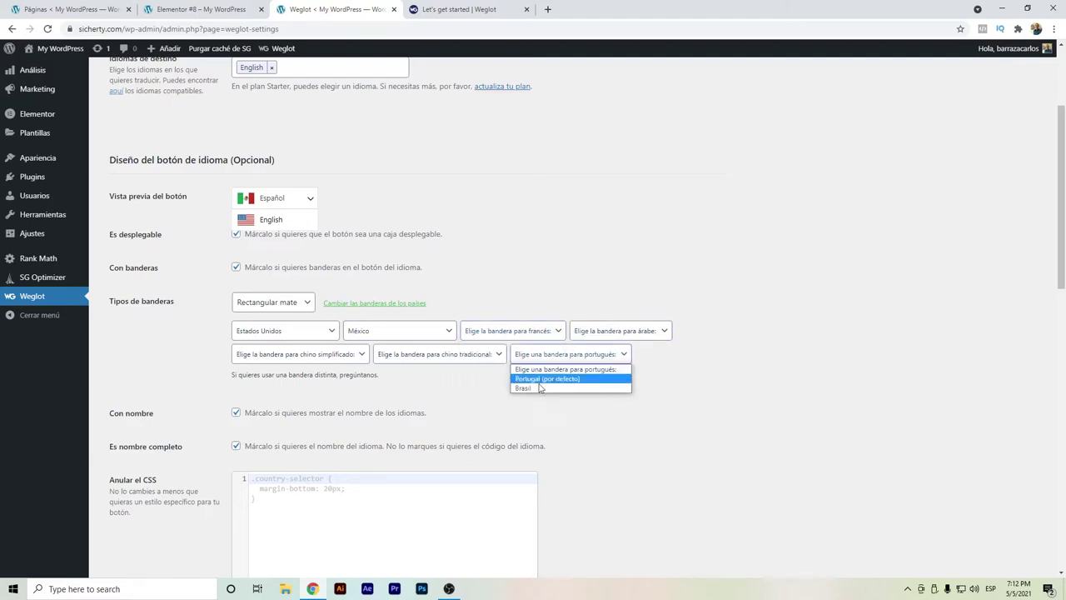
{"action": "left_click", "coordinate": [423, 388]}
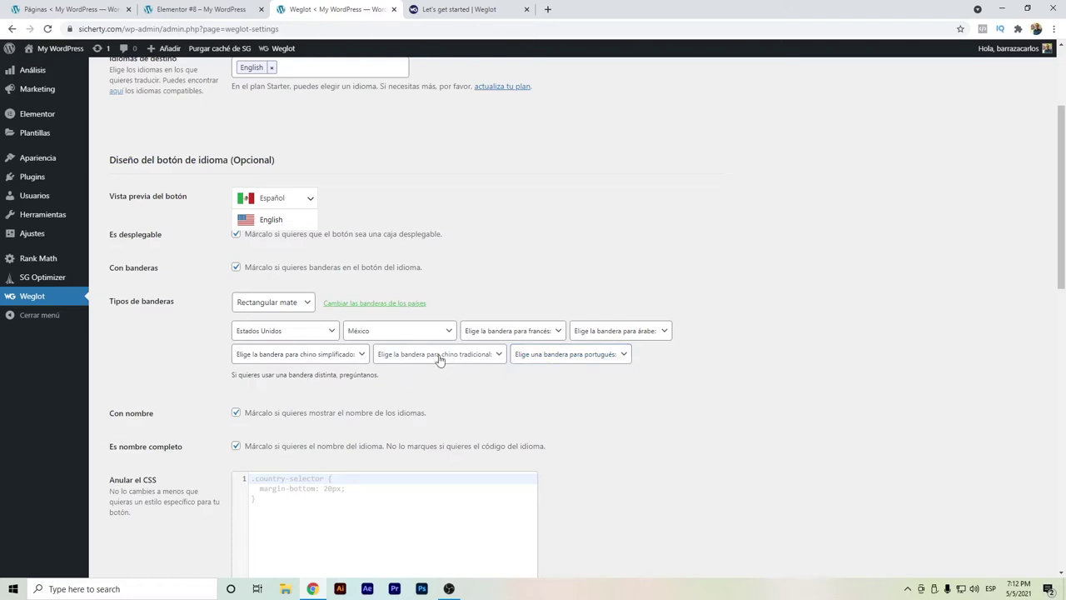
- Try the language button without names and without full names, re-enabling both options
{"action": "scroll", "coordinate": [385, 369], "scroll_direction": "down", "scroll_amount": 1}
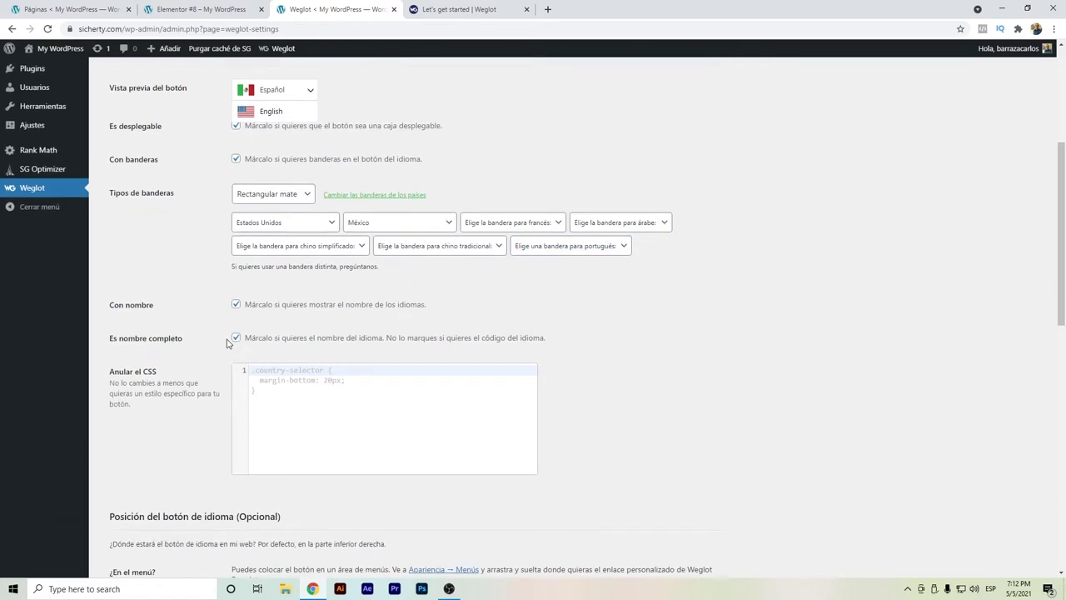
{"action": "scroll", "coordinate": [230, 345], "scroll_direction": "down", "scroll_amount": 1}
{"action": "left_click", "coordinate": [236, 303]}
{"action": "left_click", "coordinate": [235, 303]}
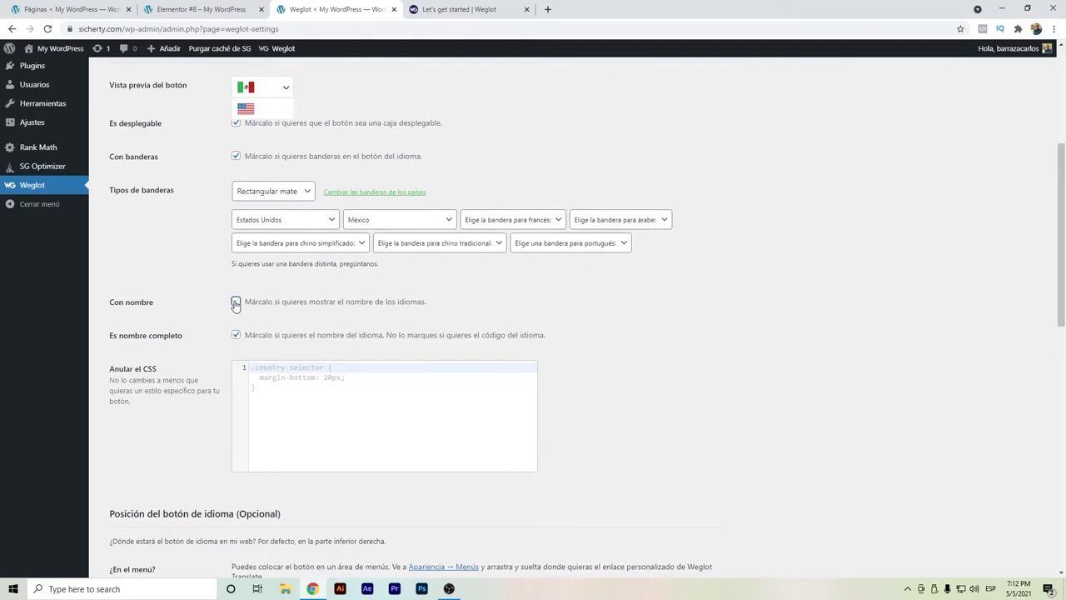
{"action": "left_click", "coordinate": [236, 336]}
{"action": "left_click", "coordinate": [236, 336]}
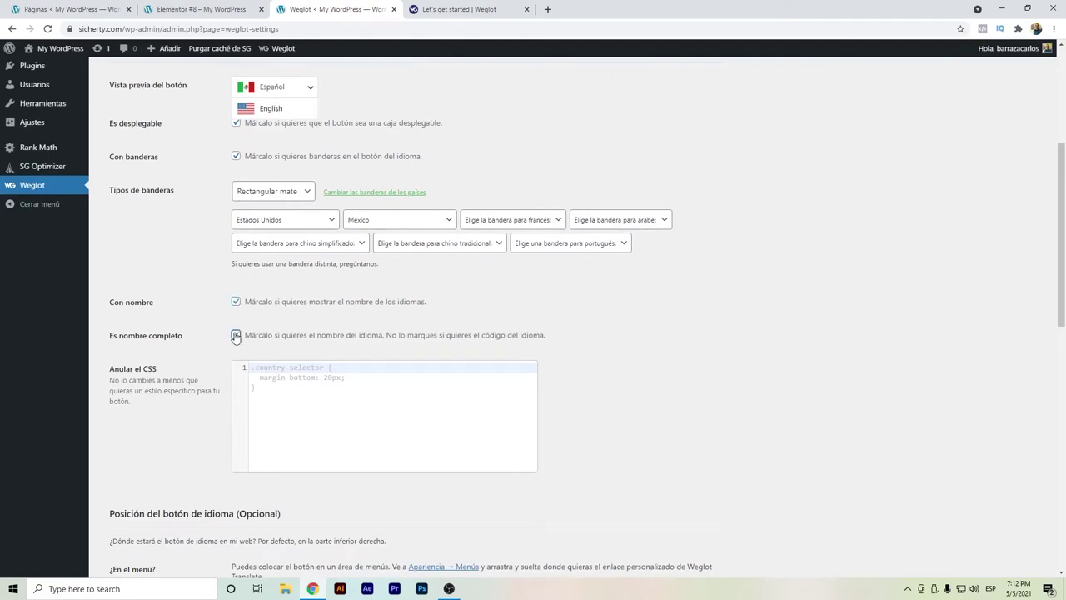
- Review the button position, translation exclusion and other optional settings, and save the Weglot changes
{"action": "scroll", "coordinate": [226, 285], "scroll_direction": "down", "scroll_amount": 1}
{"action": "scroll", "coordinate": [226, 285], "scroll_direction": "down", "scroll_amount": 3}
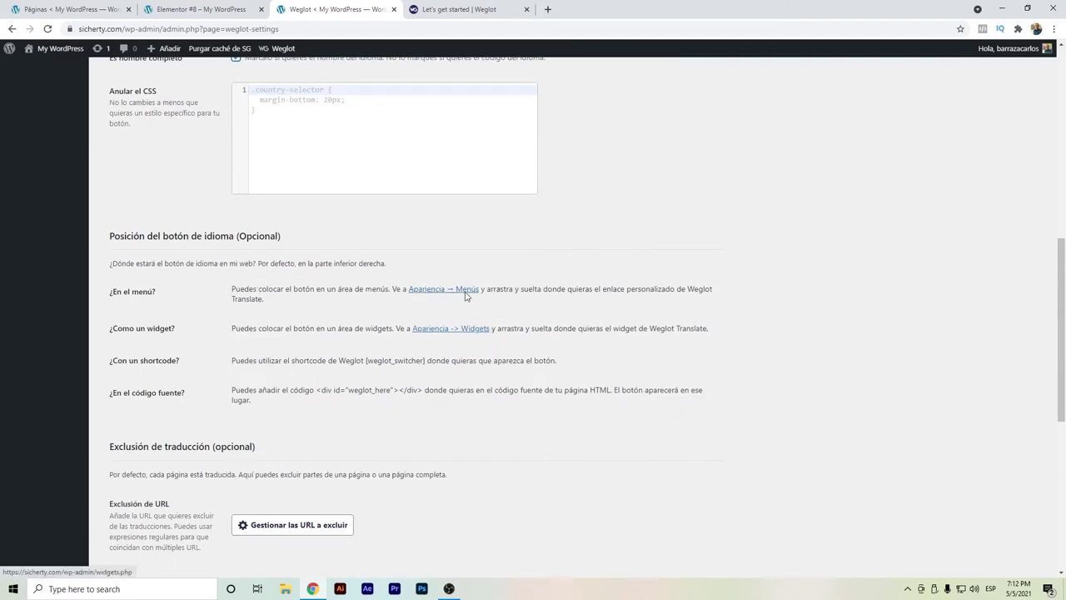
{"action": "scroll", "coordinate": [328, 258], "scroll_direction": "up", "scroll_amount": 1}
{"action": "scroll", "coordinate": [327, 258], "scroll_direction": "down", "scroll_amount": 1}
{"action": "scroll", "coordinate": [364, 322], "scroll_direction": "down", "scroll_amount": 2}
{"action": "scroll", "coordinate": [365, 322], "scroll_direction": "down", "scroll_amount": 1}
{"action": "scroll", "coordinate": [450, 290], "scroll_direction": "up", "scroll_amount": 2}
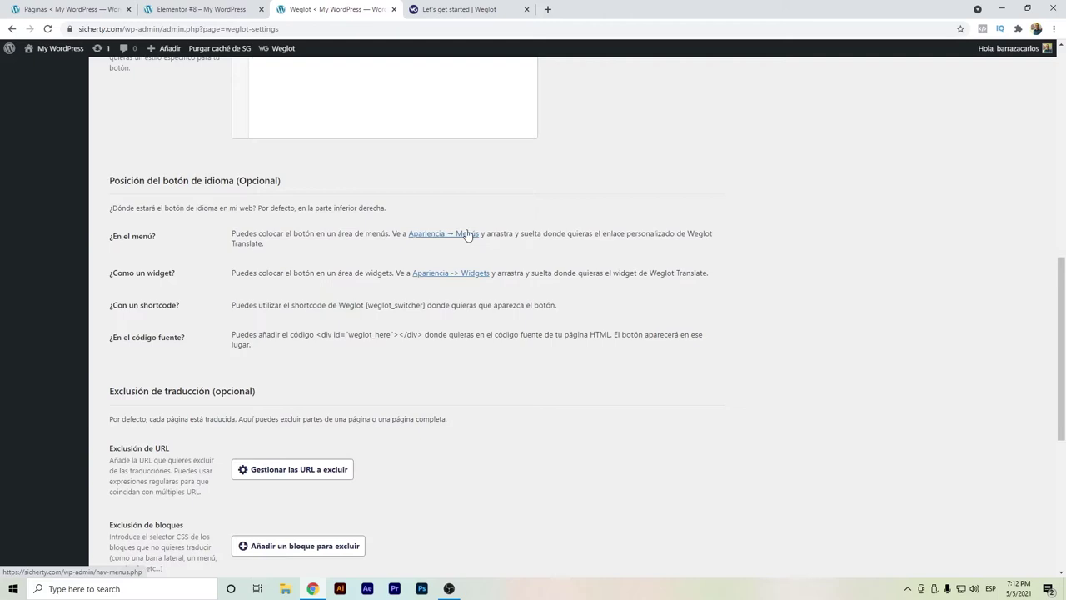
{"action": "scroll", "coordinate": [479, 283], "scroll_direction": "down", "scroll_amount": 2}
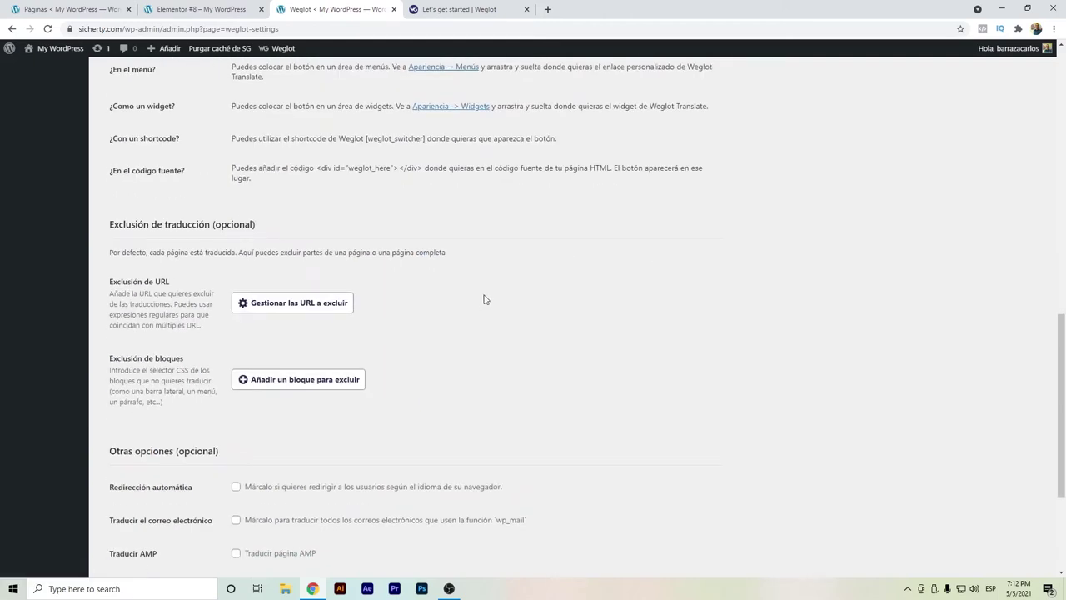
{"action": "scroll", "coordinate": [161, 296], "scroll_direction": "down", "scroll_amount": 1}
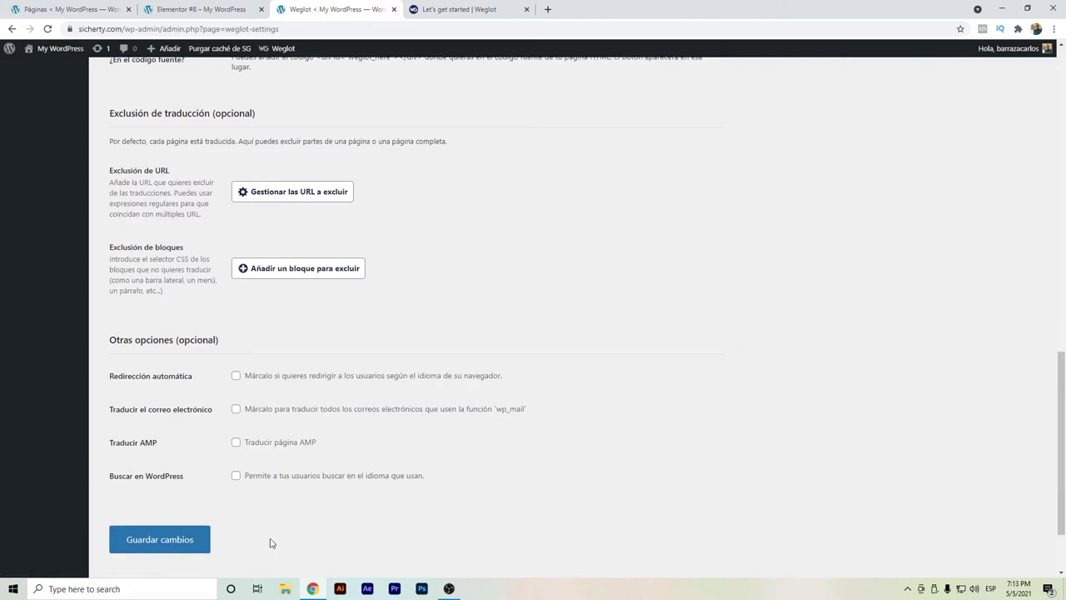
{"action": "left_click", "coordinate": [200, 540]}
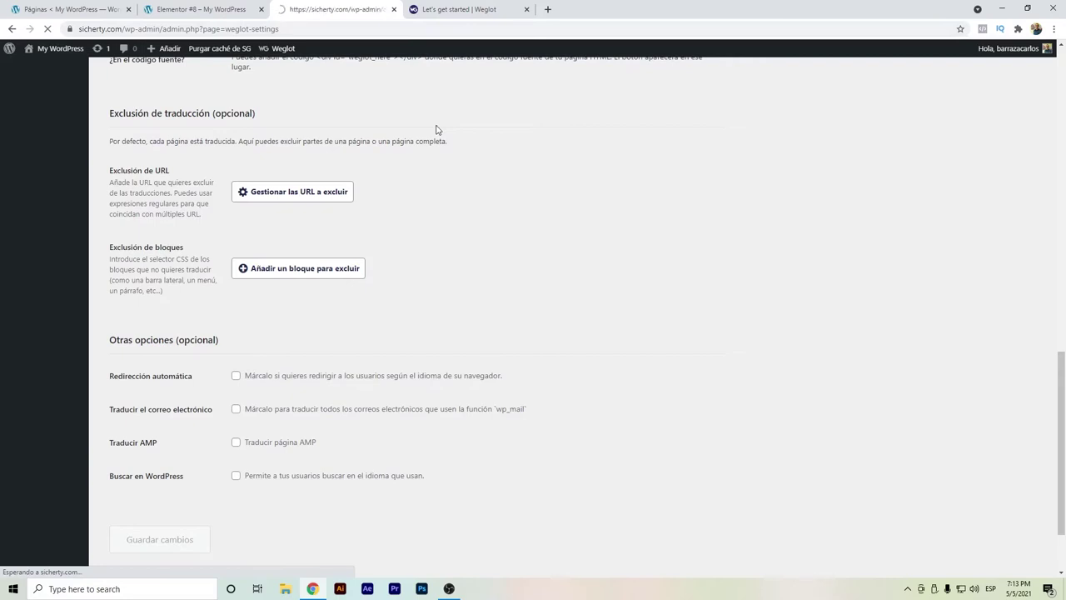
- On the Weglot site, set the website industry to Business services and the type to Corporate website, and continue to the dashboard
{"action": "left_click", "coordinate": [502, 9]}
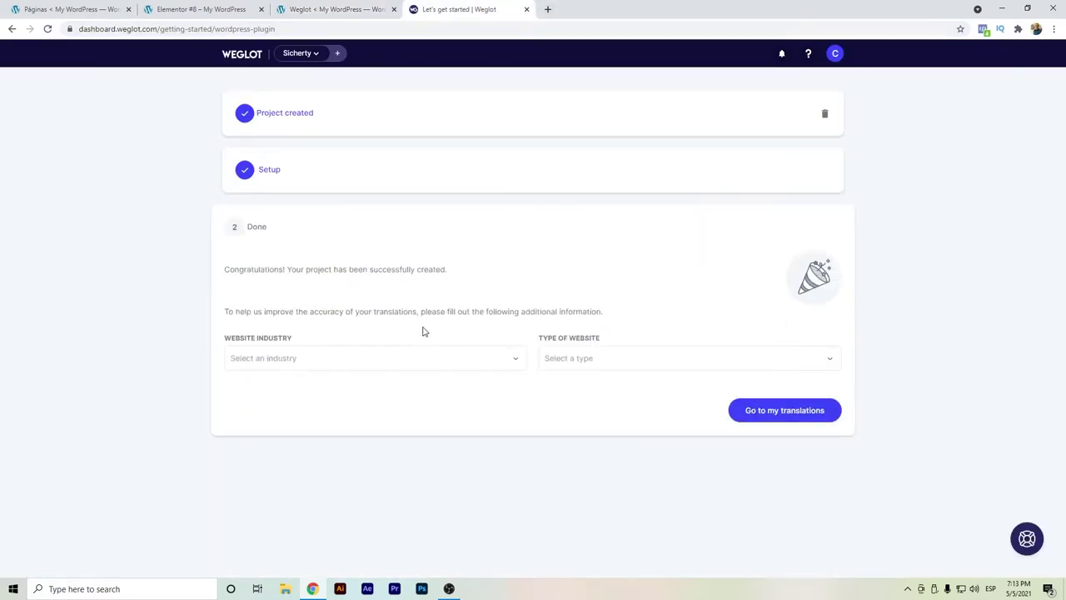
{"action": "left_click", "coordinate": [383, 360]}
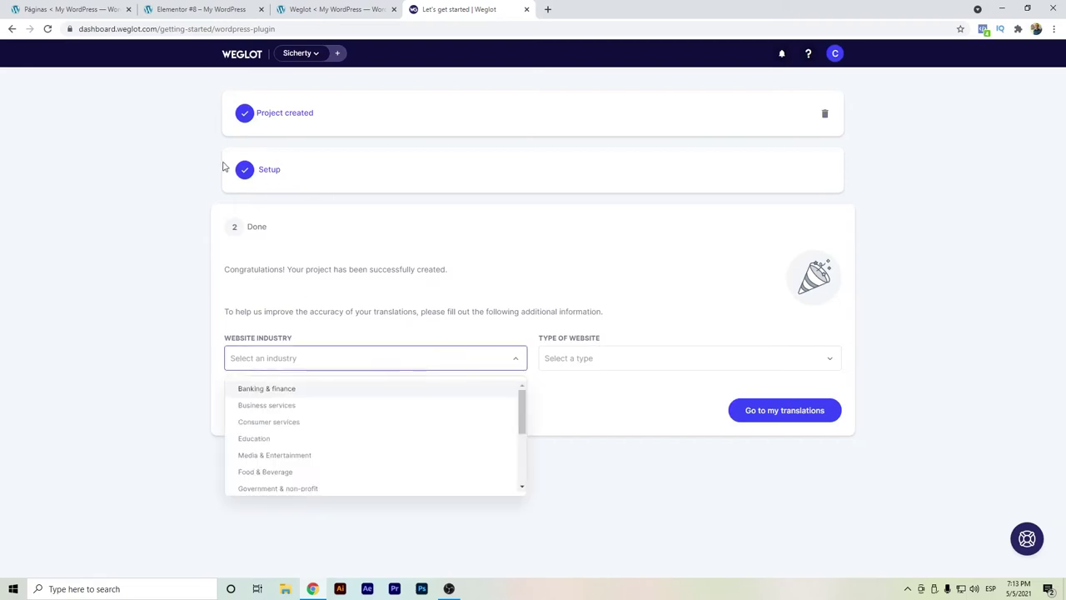
{"action": "left_click", "coordinate": [293, 404]}
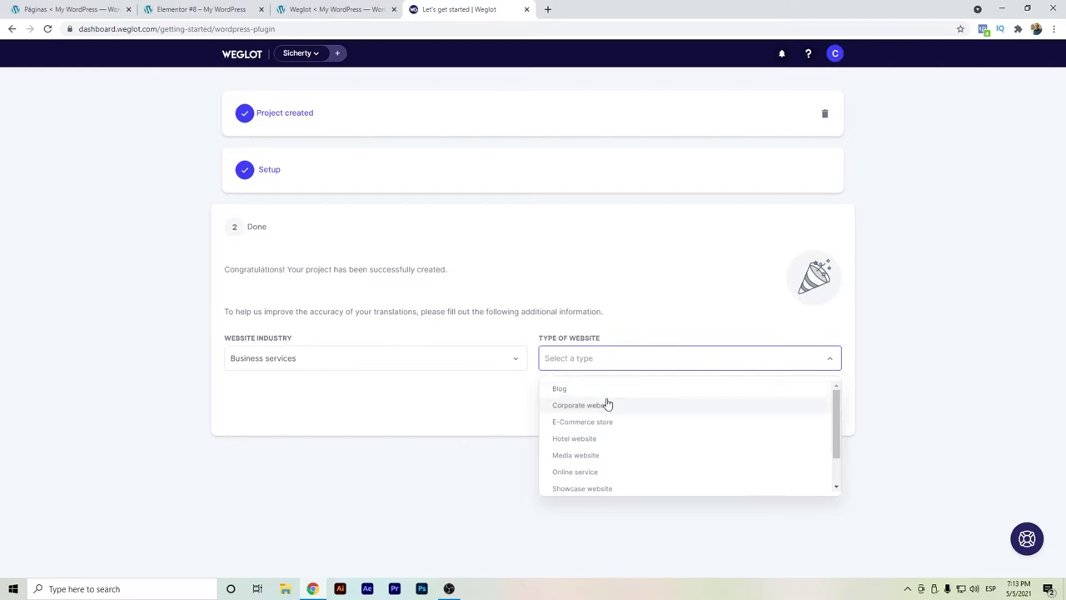
{"action": "left_click", "coordinate": [606, 405]}
{"action": "left_click", "coordinate": [799, 408]}
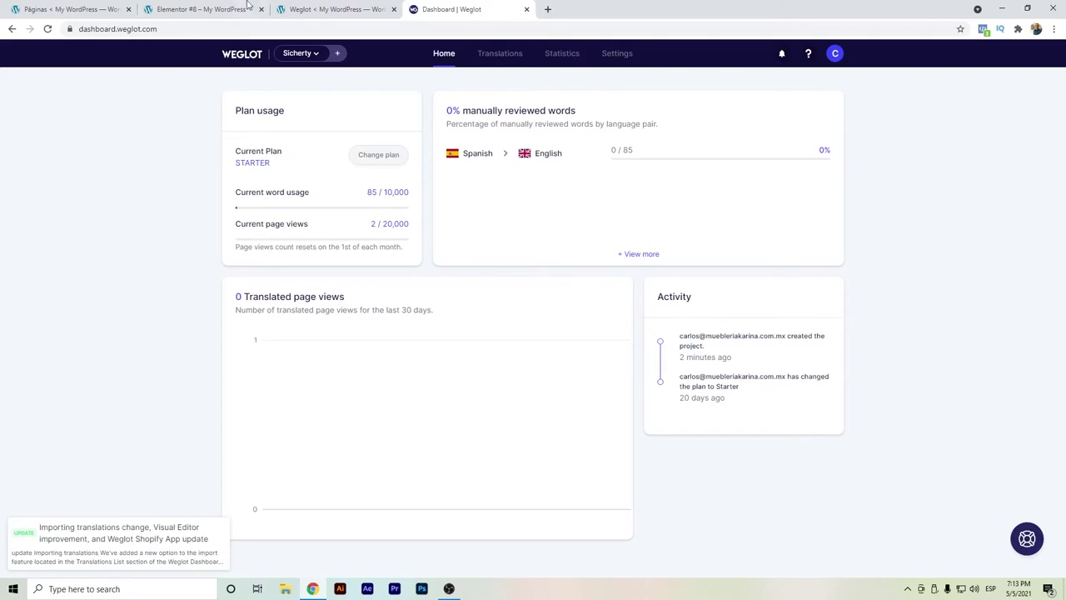
- Look over the open Elementor #8 page of the website from header to testimonial
{"action": "left_click", "coordinate": [358, 9]}
{"action": "left_click", "coordinate": [256, 9]}
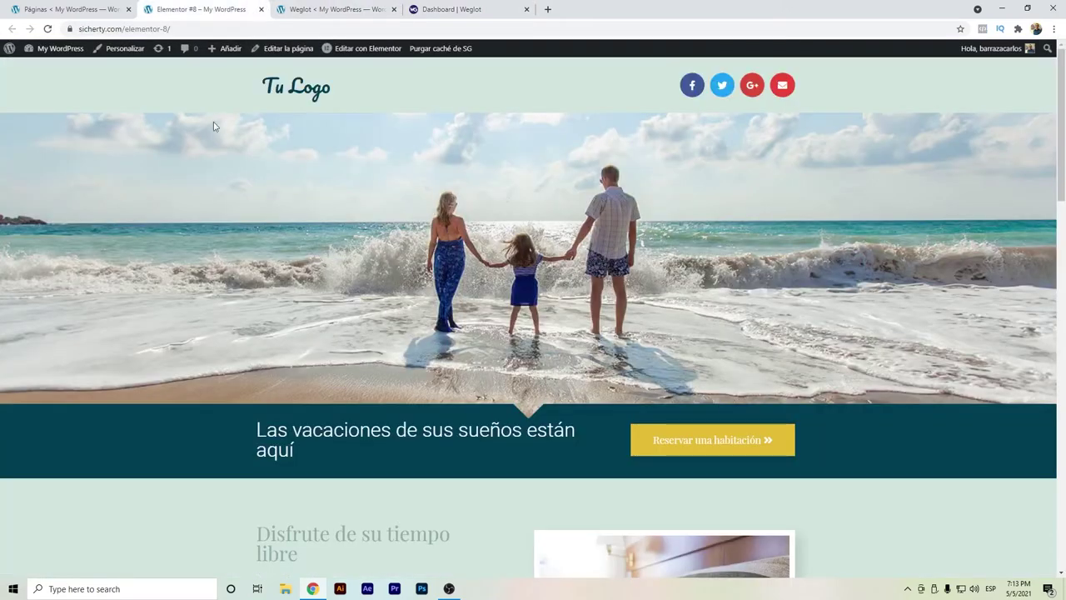
{"action": "scroll", "coordinate": [313, 351], "scroll_direction": "down", "scroll_amount": 15}
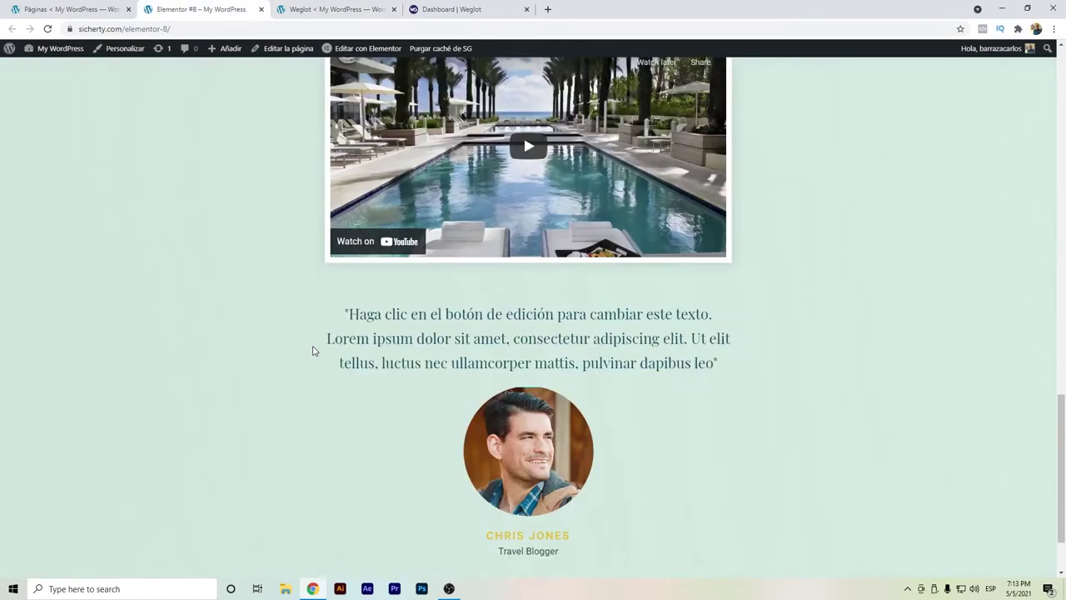
{"action": "scroll", "coordinate": [313, 351], "scroll_direction": "up", "scroll_amount": 4}
{"action": "scroll", "coordinate": [314, 351], "scroll_direction": "up", "scroll_amount": 10}
- Open Página de ejemplo from the WordPress pages list in a new tab and look over its content
{"action": "left_click", "coordinate": [67, 9]}
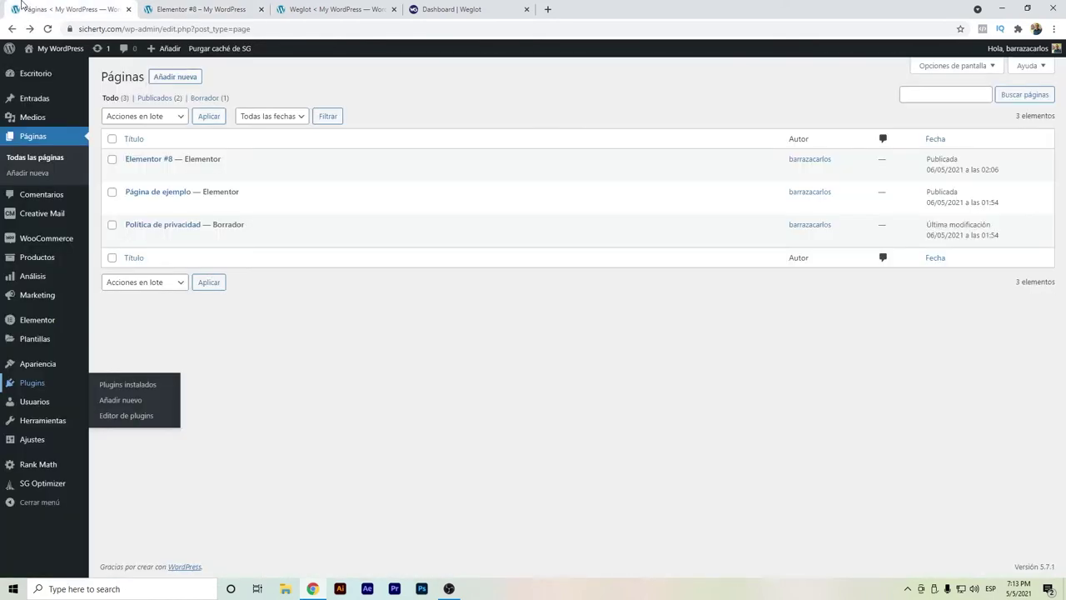
{"action": "right_click", "coordinate": [273, 207]}
{"action": "left_click", "coordinate": [283, 215]}
{"action": "left_click", "coordinate": [190, 9]}
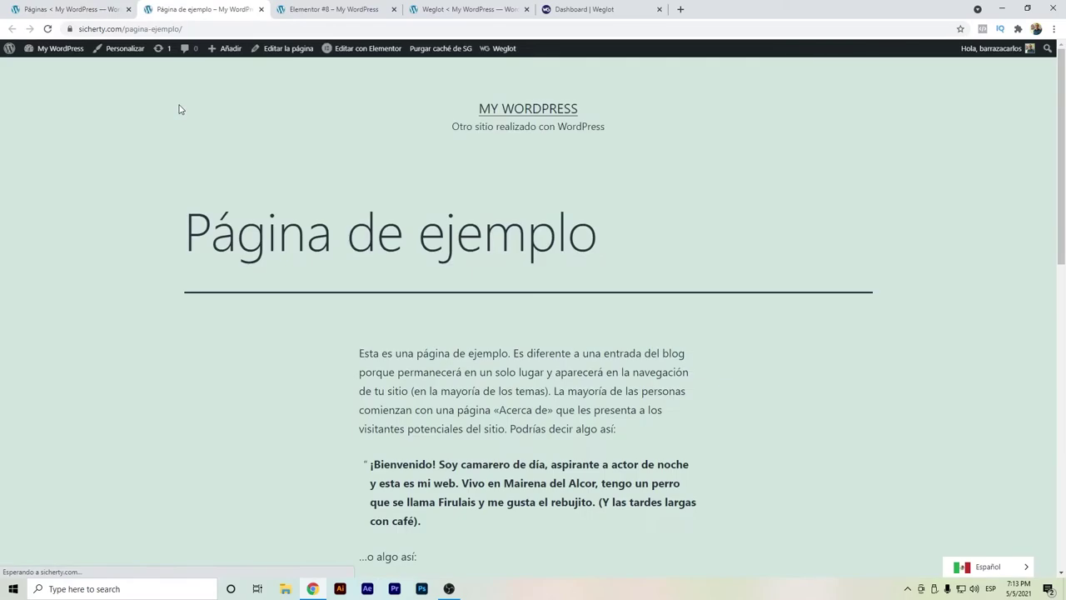
{"action": "scroll", "coordinate": [402, 175], "scroll_direction": "down", "scroll_amount": 3}
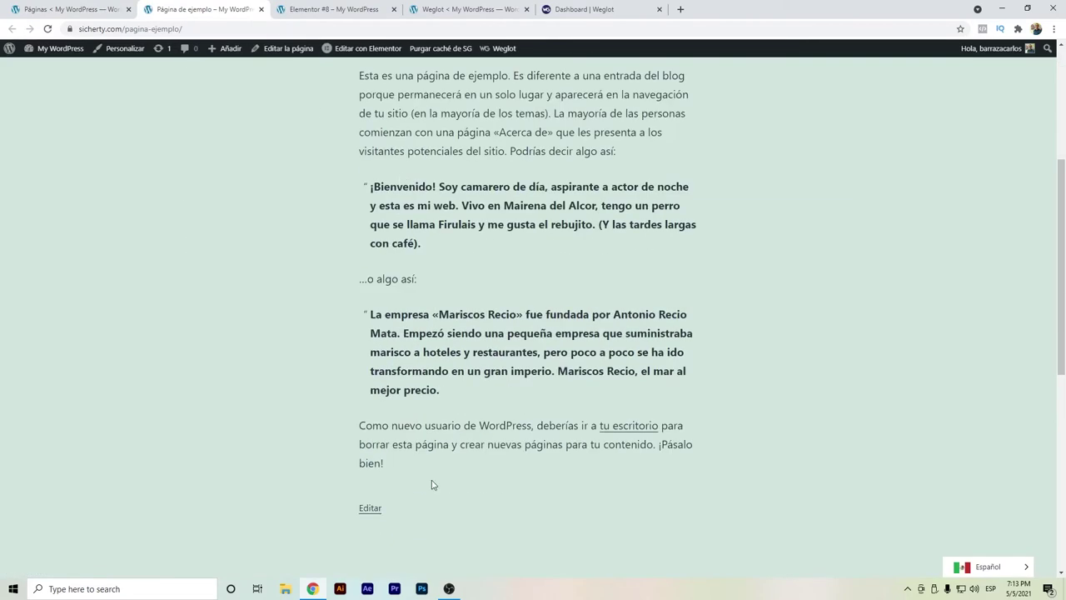
{"action": "scroll", "coordinate": [431, 484], "scroll_direction": "up", "scroll_amount": 2}
{"action": "scroll", "coordinate": [448, 284], "scroll_direction": "up", "scroll_amount": 2}
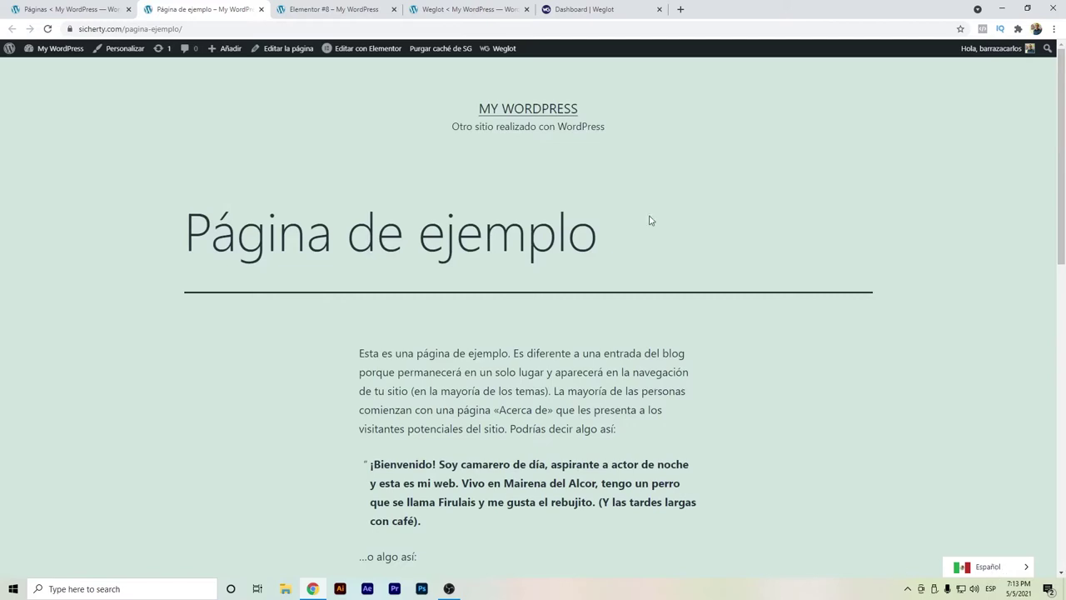
- Open the plan upgrade page from the Weglot dashboard and examine the Pro plan's language and word limits
{"action": "left_click", "coordinate": [569, 7]}
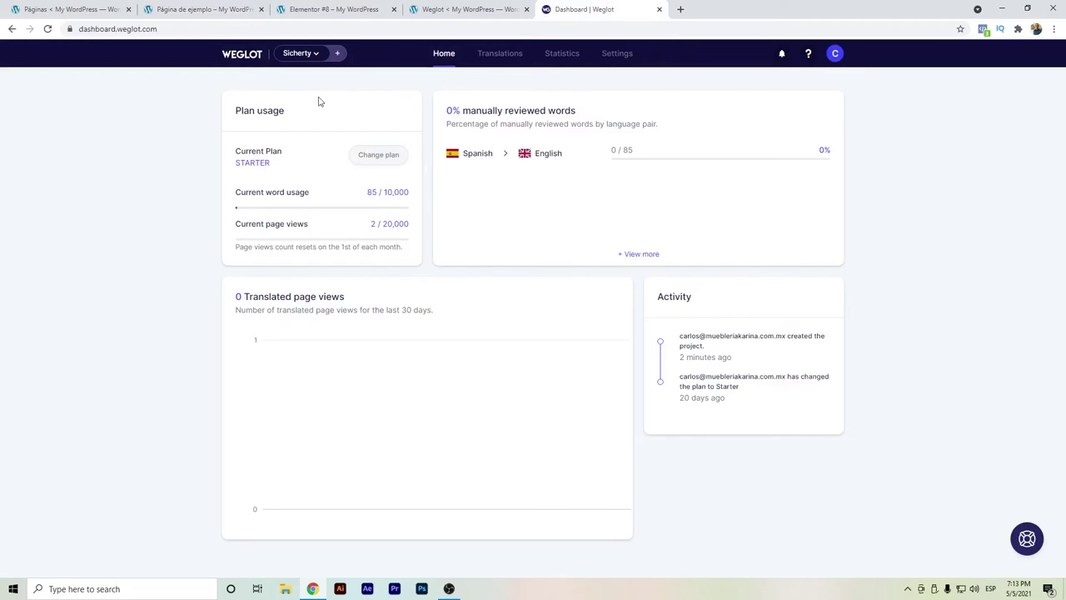
{"action": "left_click", "coordinate": [388, 162]}
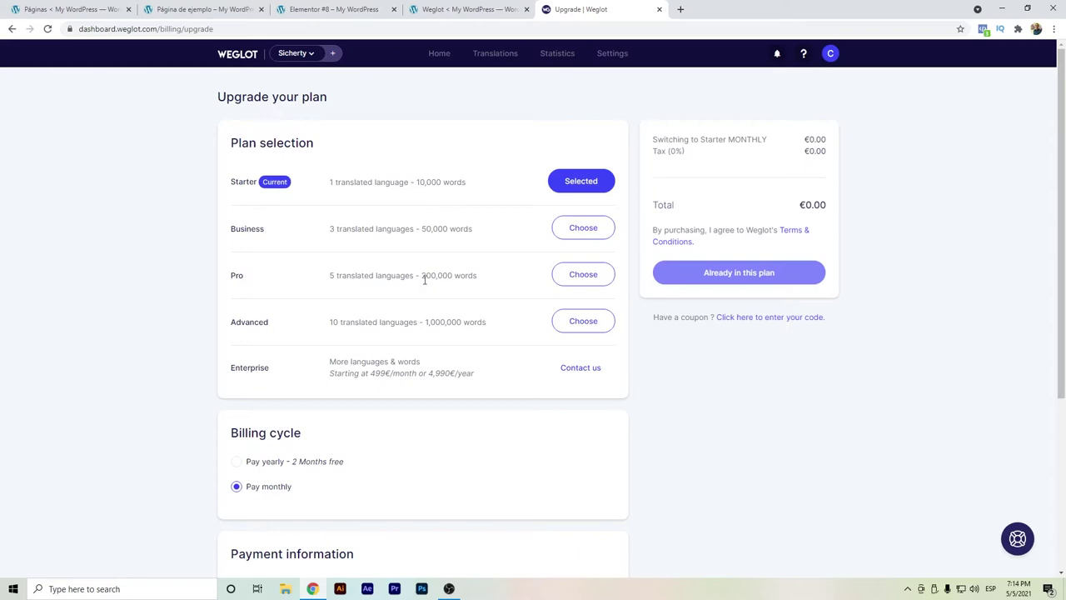
{"action": "left_click_drag", "start_coordinate": [422, 275], "coordinate": [453, 278]}
{"action": "left_click", "coordinate": [291, 280]}
{"action": "scroll", "coordinate": [414, 245], "scroll_direction": "down", "scroll_amount": 1}
{"action": "scroll", "coordinate": [471, 236], "scroll_direction": "up", "scroll_amount": 1}
{"action": "left_click_drag", "start_coordinate": [332, 275], "coordinate": [329, 279]}
{"action": "left_click", "coordinate": [330, 279]}
{"action": "left_click_drag", "start_coordinate": [424, 275], "coordinate": [458, 277]}
- Compare the price of the Advanced plan paid monthly and yearly with that of the yearly Pro plan
{"action": "left_click", "coordinate": [566, 325]}
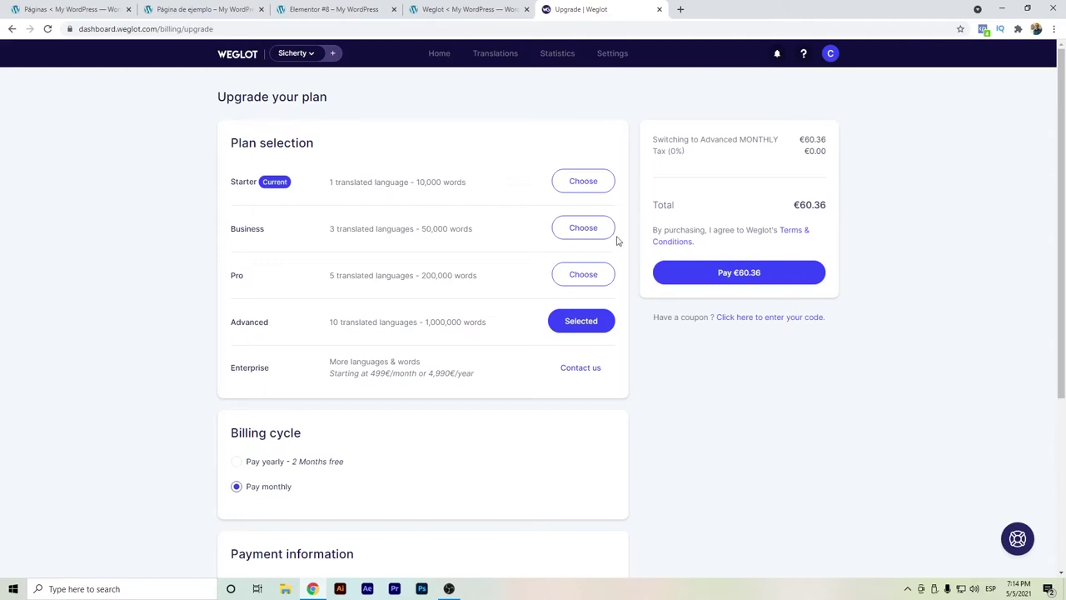
{"action": "triple_click", "coordinate": [446, 276]}
{"action": "left_click", "coordinate": [421, 274]}
{"action": "left_click_drag", "start_coordinate": [423, 275], "coordinate": [484, 283]}
{"action": "left_click", "coordinate": [485, 284]}
{"action": "left_click", "coordinate": [273, 464]}
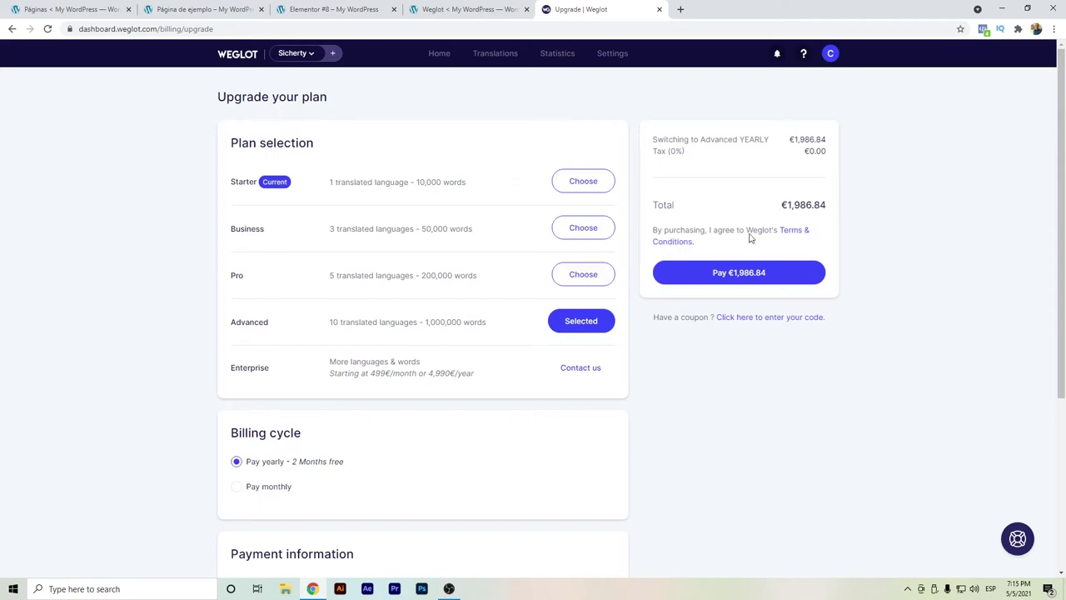
{"action": "left_click", "coordinate": [576, 278]}
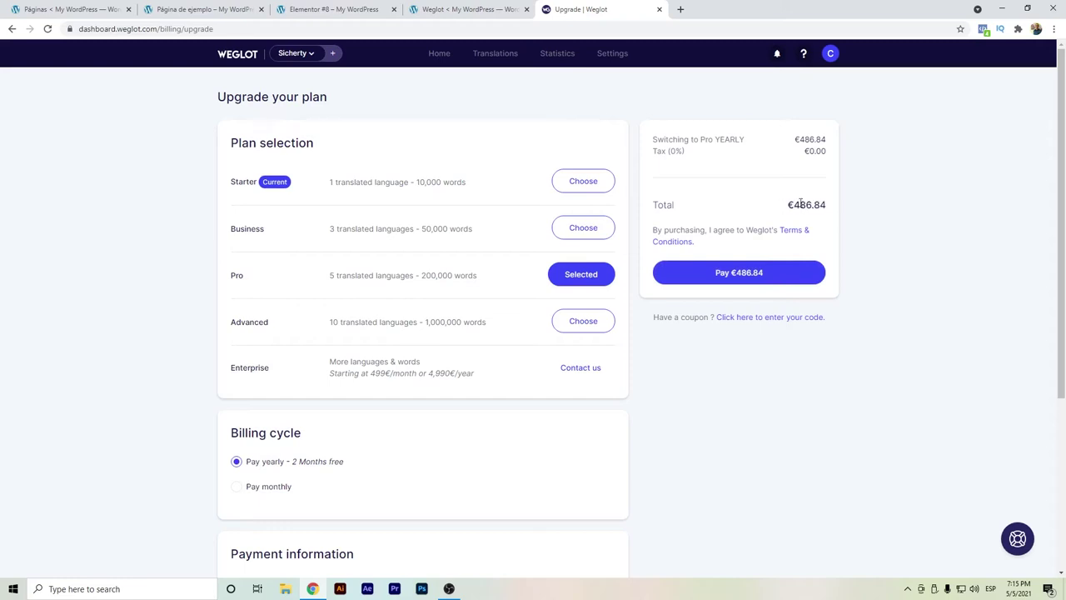
{"action": "left_click", "coordinate": [583, 321]}
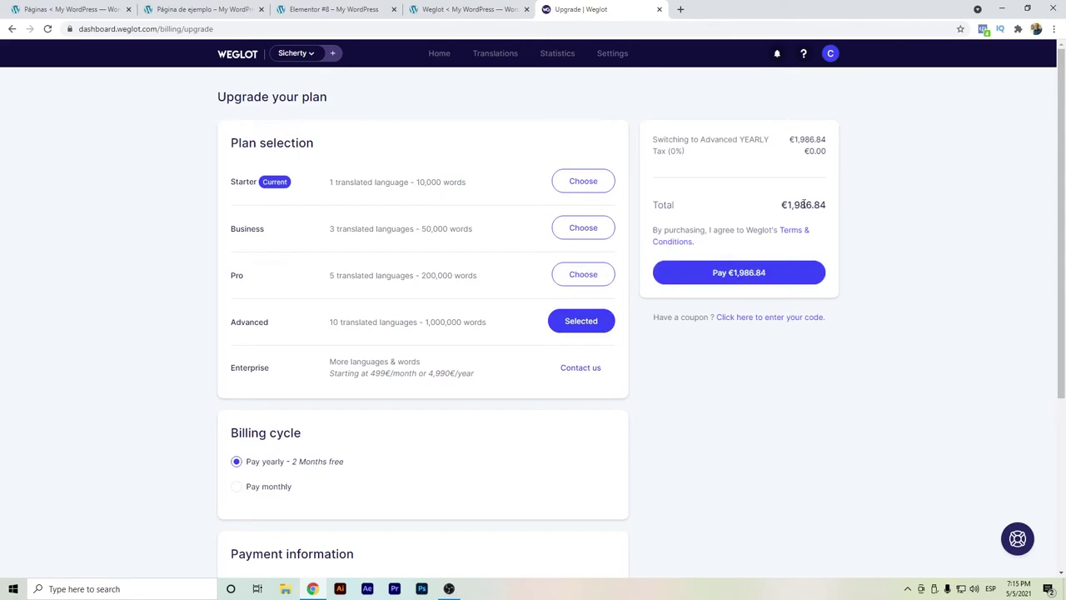
{"action": "scroll", "coordinate": [431, 309], "scroll_direction": "down", "scroll_amount": 2}
{"action": "scroll", "coordinate": [431, 304], "scroll_direction": "up", "scroll_amount": 2}
- Return to the Weglot dashboard home and open the Spanish to English translations list
{"action": "left_click", "coordinate": [238, 58]}
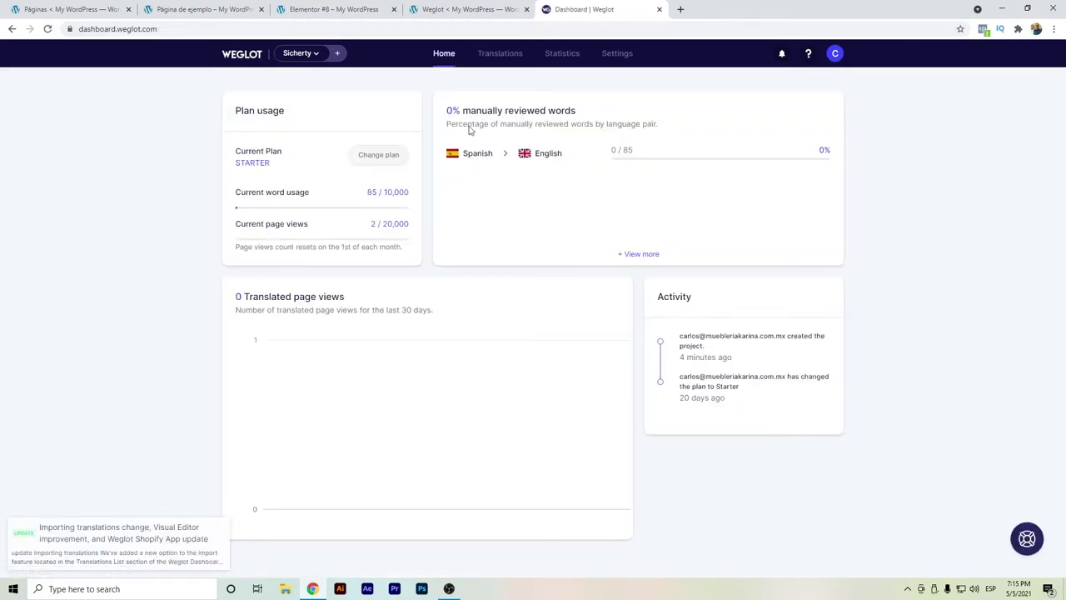
{"action": "left_click", "coordinate": [480, 65]}
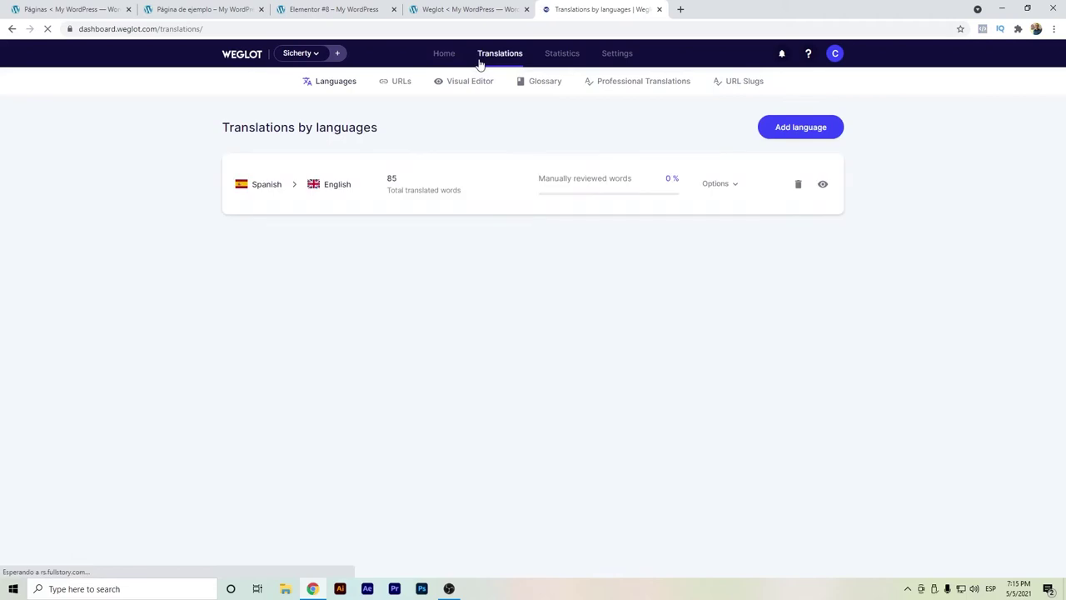
{"action": "left_click", "coordinate": [325, 187]}
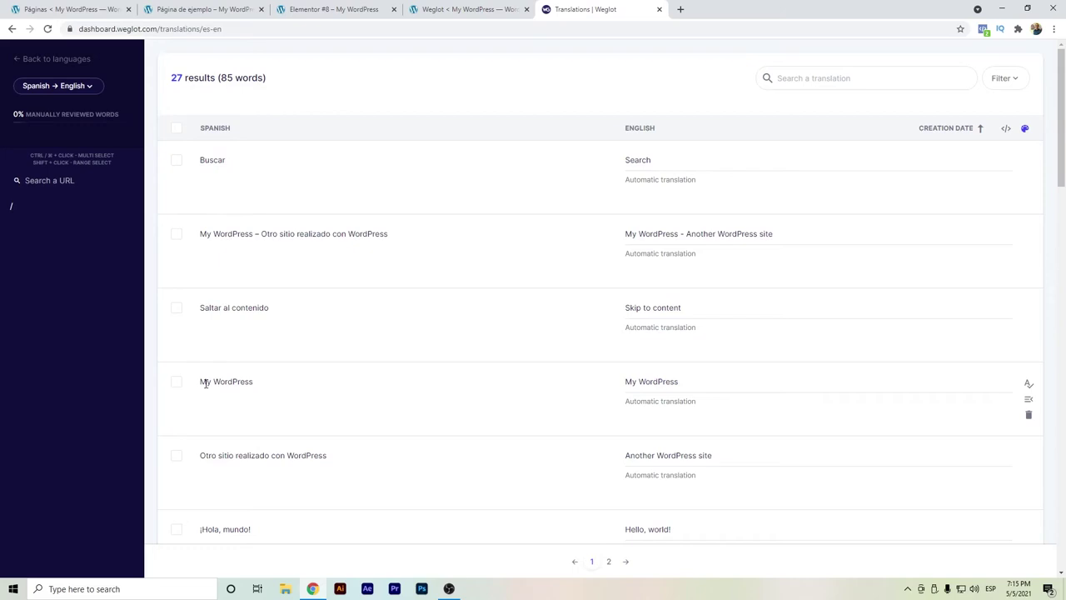
- Examine the automatic Spanish to English translations on the first page of the list
{"action": "scroll", "coordinate": [234, 384], "scroll_direction": "down", "scroll_amount": 1}
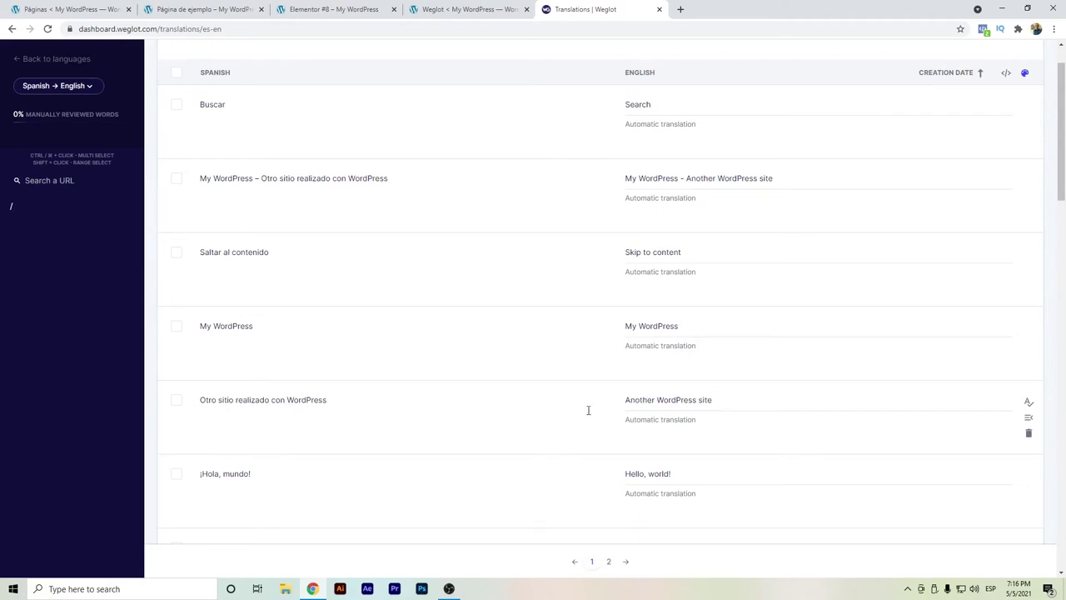
{"action": "scroll", "coordinate": [208, 413], "scroll_direction": "down", "scroll_amount": 1}
{"action": "scroll", "coordinate": [292, 411], "scroll_direction": "down", "scroll_amount": 2}
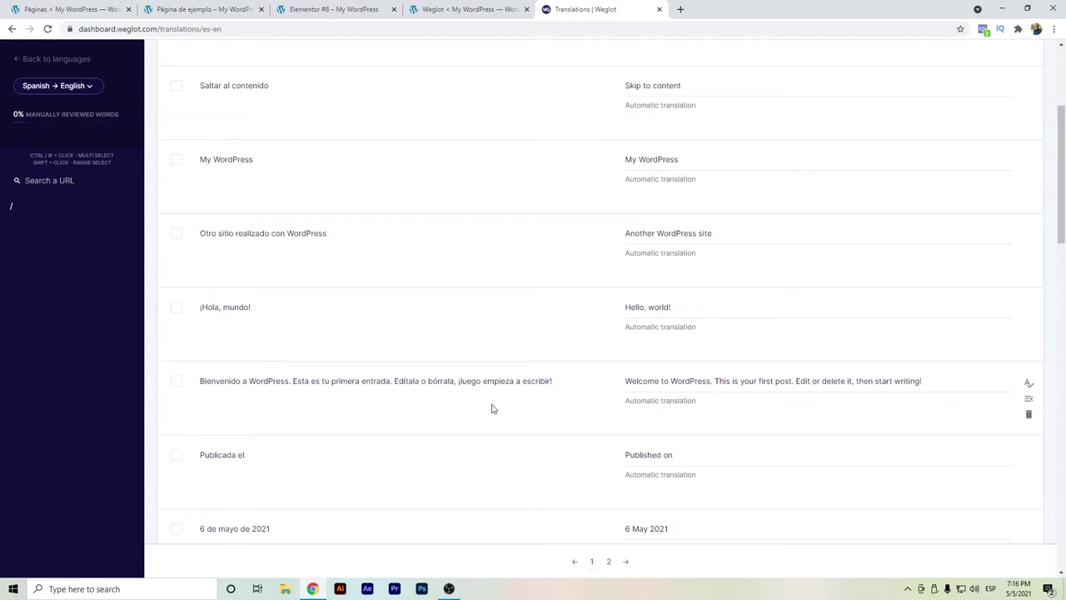
{"action": "scroll", "coordinate": [492, 408], "scroll_direction": "down", "scroll_amount": 5}
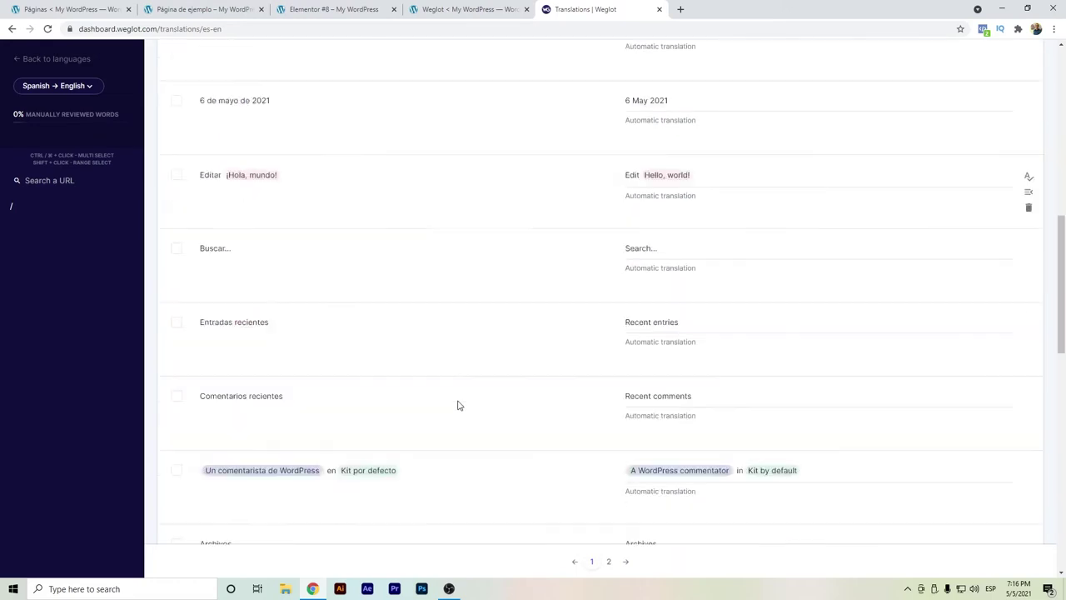
{"action": "scroll", "coordinate": [457, 406], "scroll_direction": "down", "scroll_amount": 4}
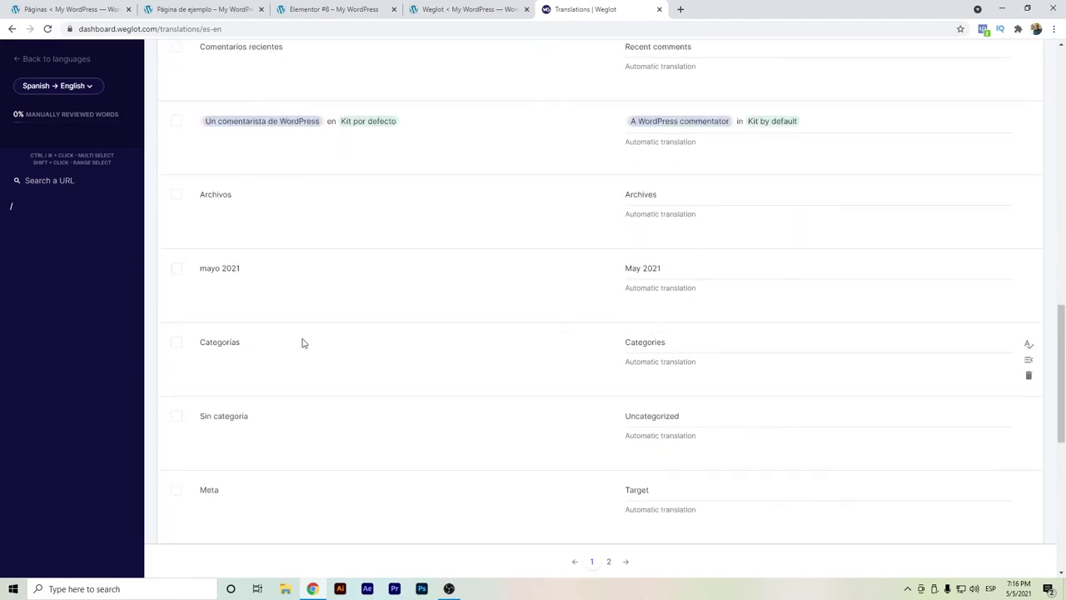
{"action": "scroll", "coordinate": [654, 350], "scroll_direction": "down", "scroll_amount": 1}
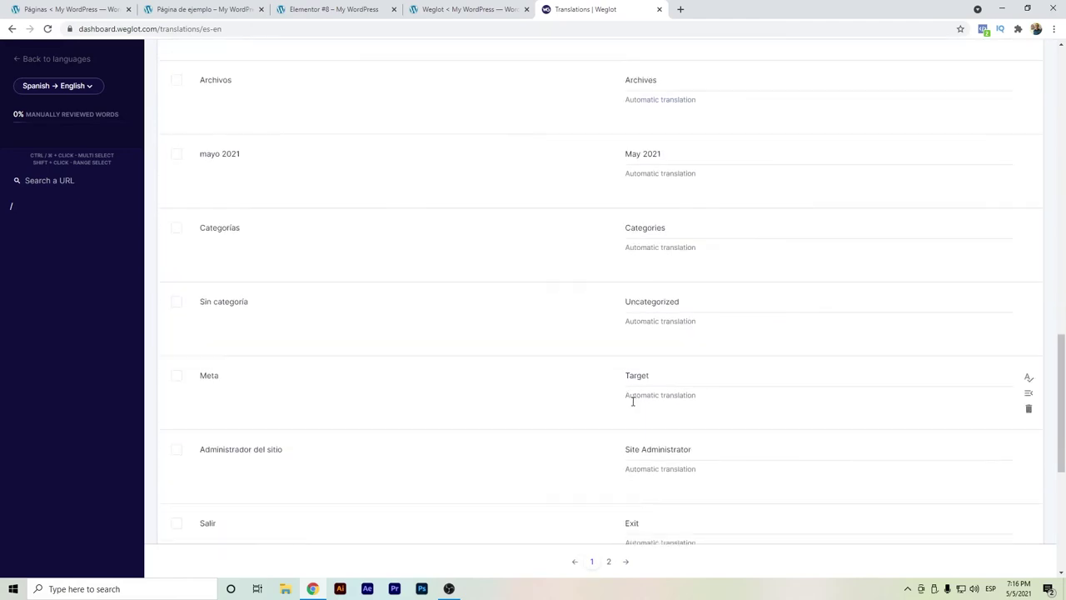
{"action": "scroll", "coordinate": [637, 438], "scroll_direction": "down", "scroll_amount": 1}
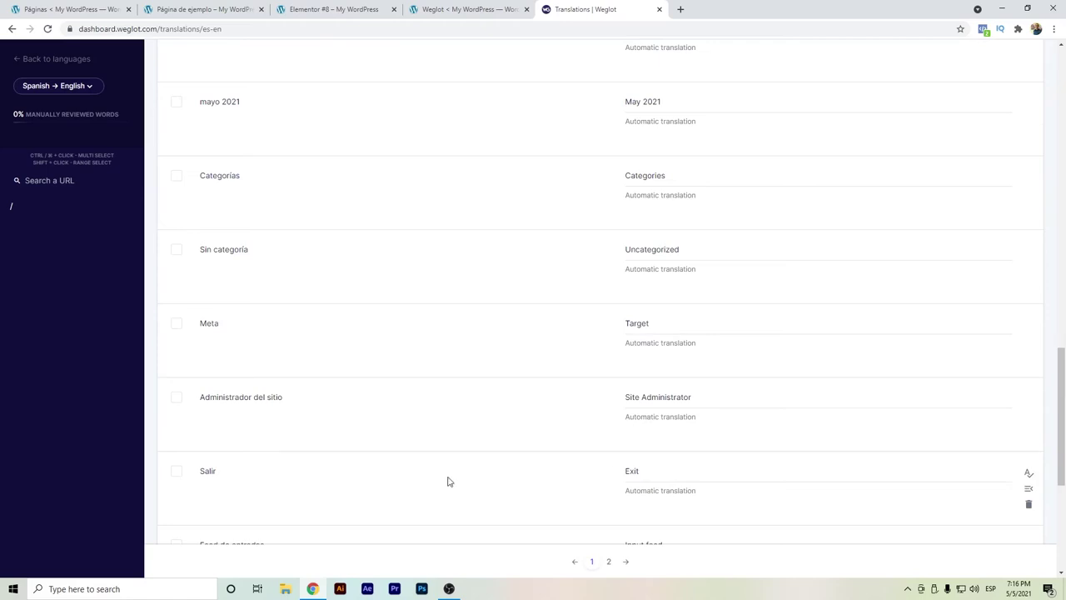
{"action": "scroll", "coordinate": [647, 469], "scroll_direction": "down", "scroll_amount": 3}
{"action": "scroll", "coordinate": [638, 398], "scroll_direction": "down", "scroll_amount": 1}
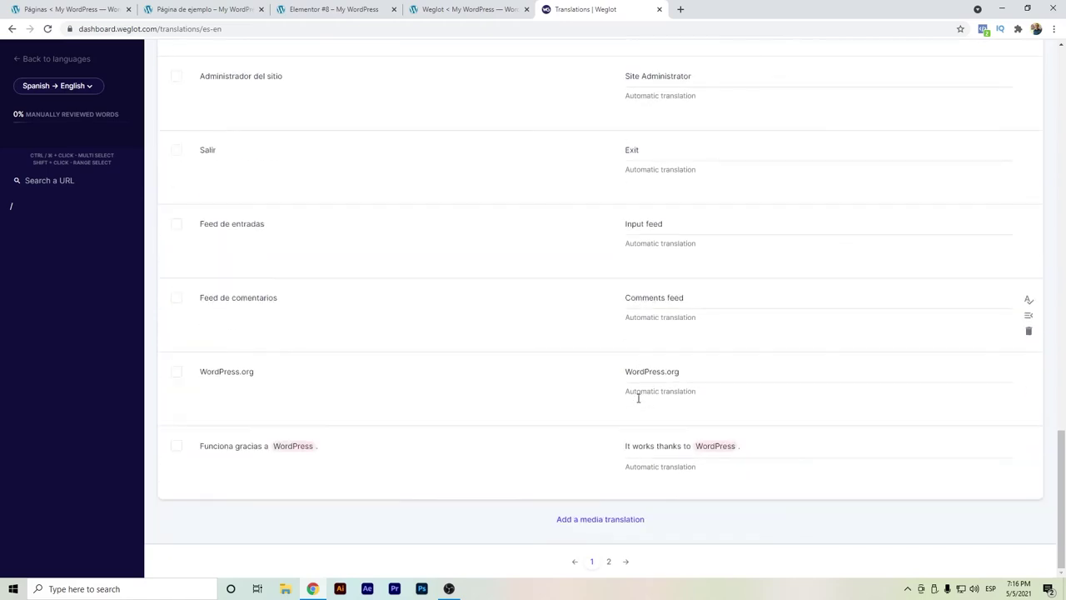
{"action": "scroll", "coordinate": [644, 388], "scroll_direction": "up", "scroll_amount": 3}
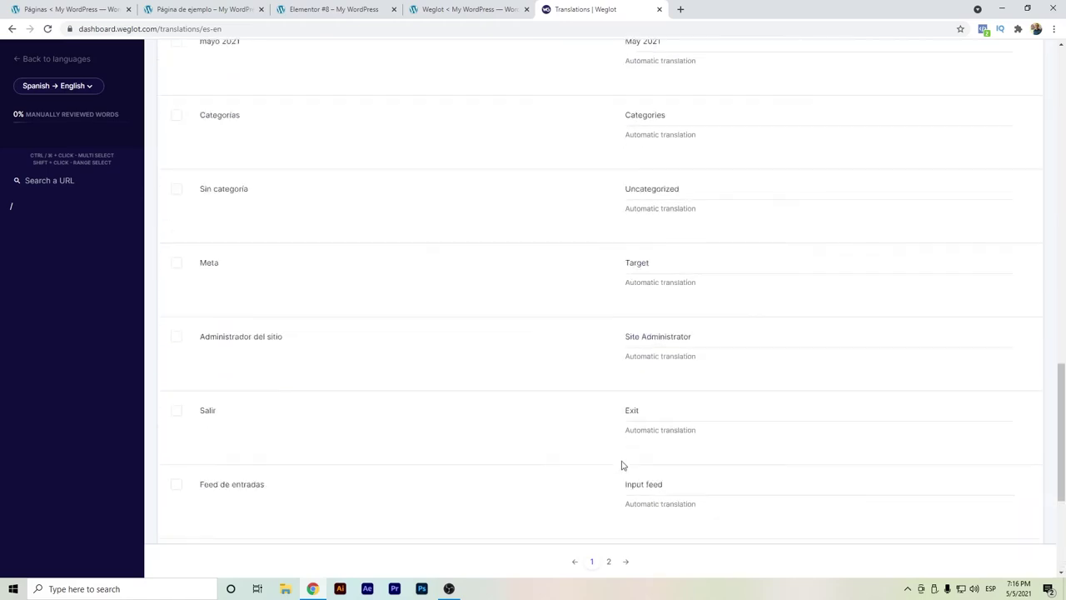
{"action": "scroll", "coordinate": [622, 465], "scroll_direction": "up", "scroll_amount": 3}
- Go to the second page of translations and open the form for adding a media translation
{"action": "left_click", "coordinate": [613, 562]}
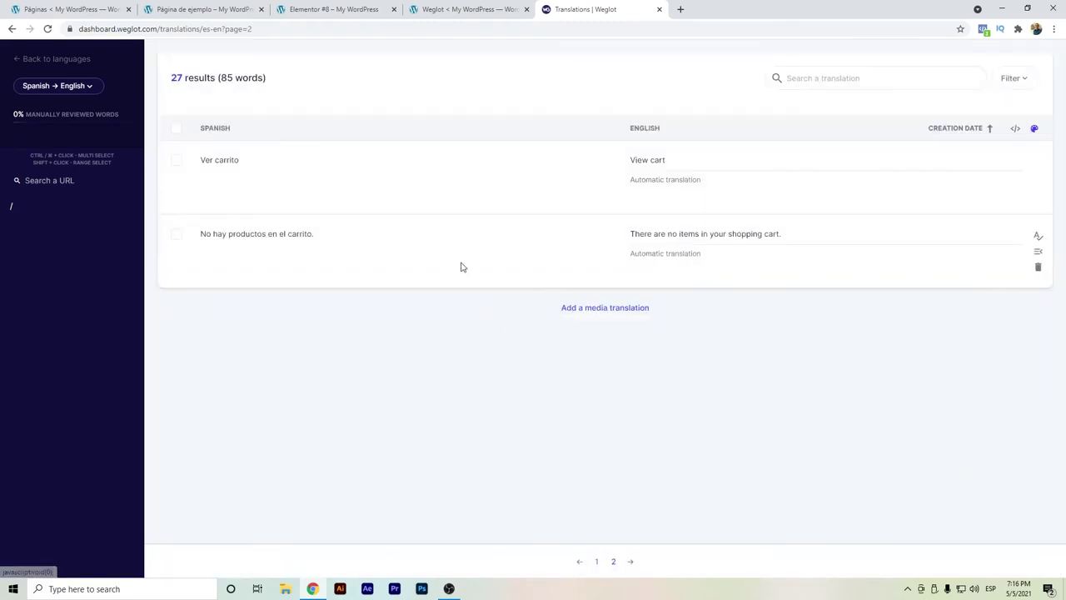
{"action": "left_click", "coordinate": [687, 235]}
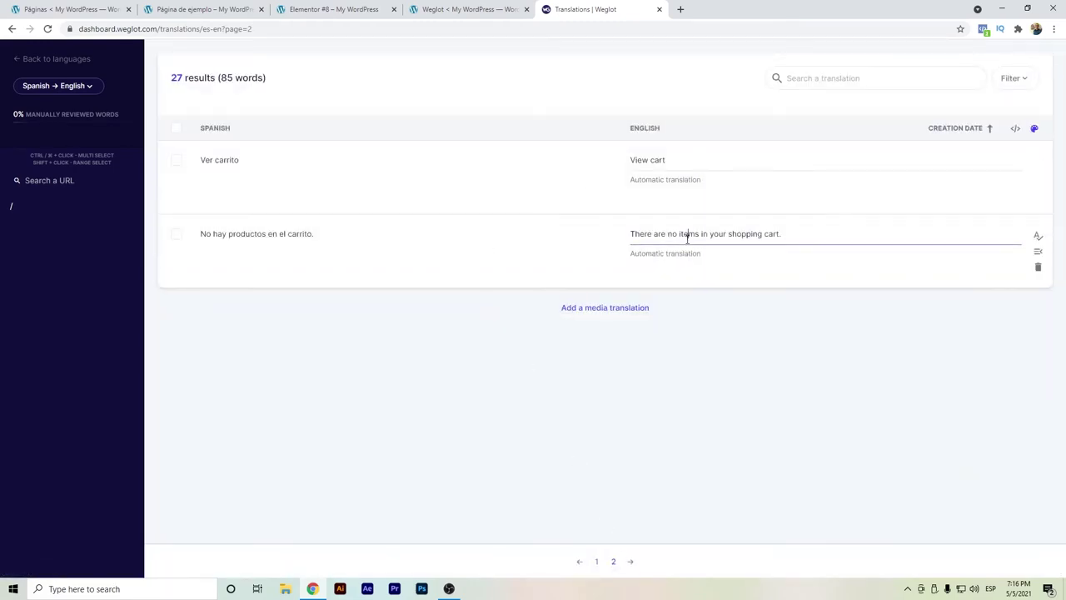
{"action": "left_click", "coordinate": [617, 309]}
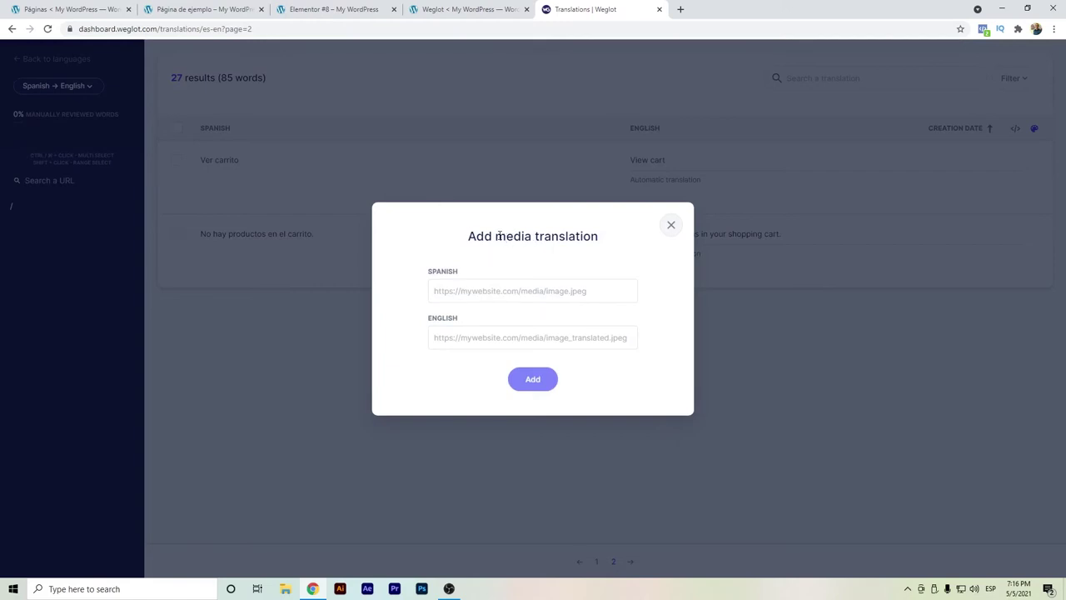
- Close the media translation form without adding anything and open the list of translations by URL
{"action": "left_click", "coordinate": [671, 225]}
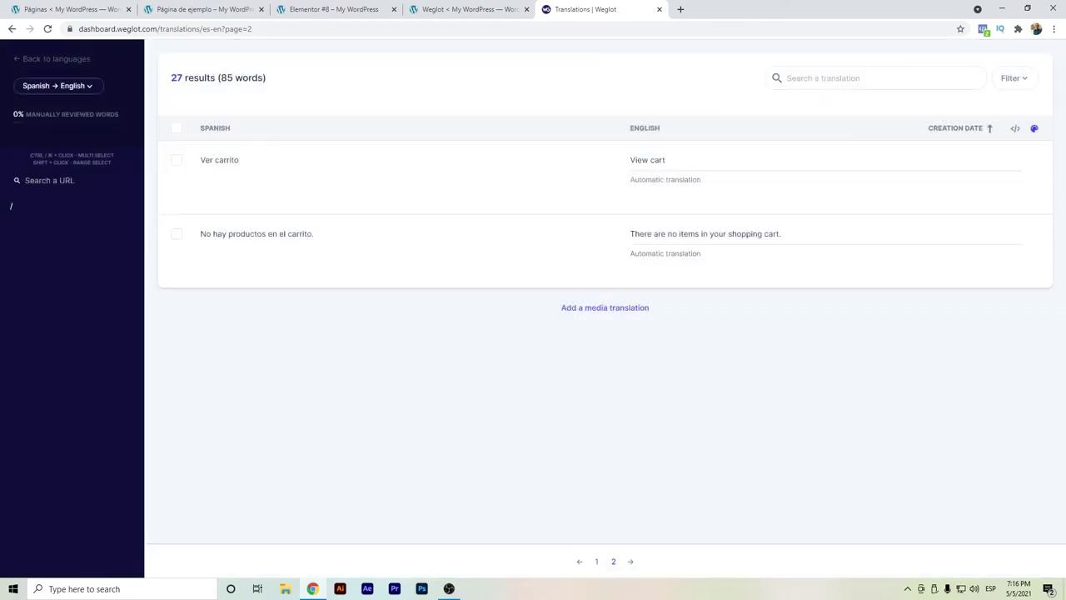
{"action": "left_click", "coordinate": [16, 57]}
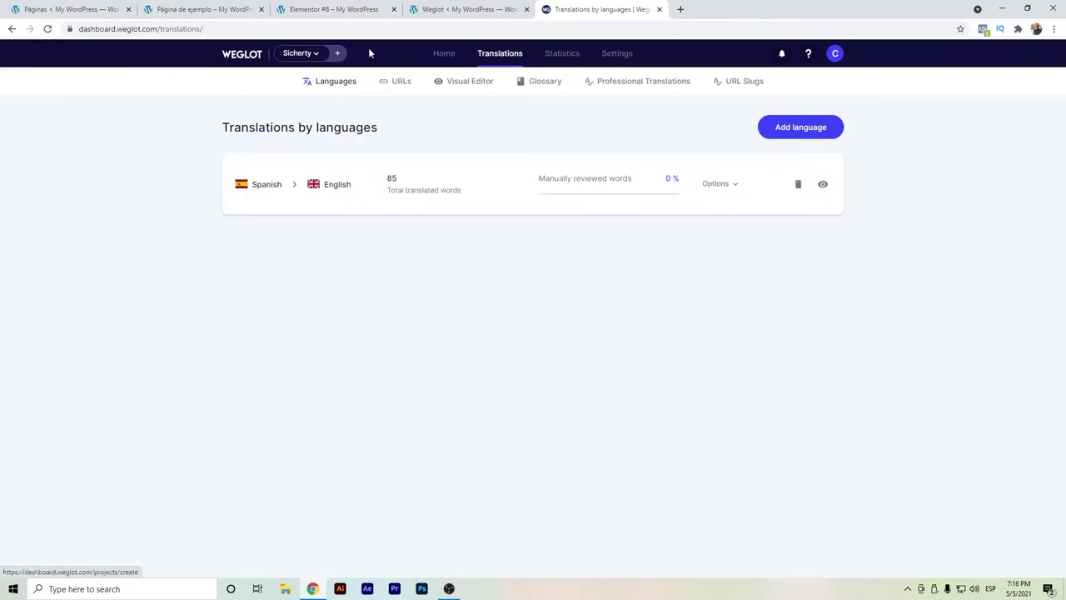
{"action": "left_click", "coordinate": [407, 91]}
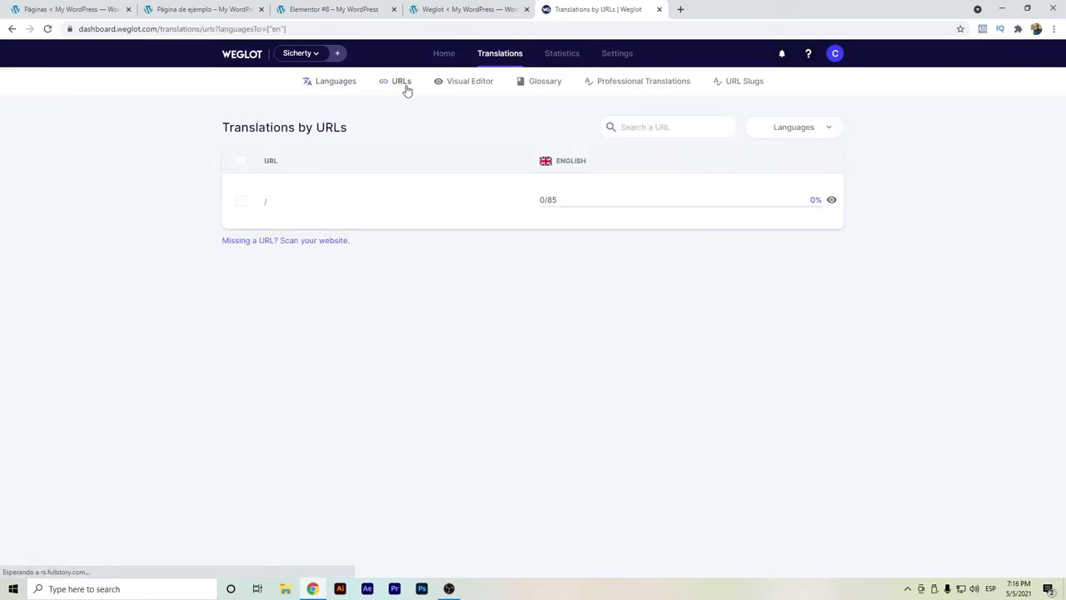
- Scan the website for missing URLs and add all the found URLs to the translation list
{"action": "left_click", "coordinate": [302, 241]}
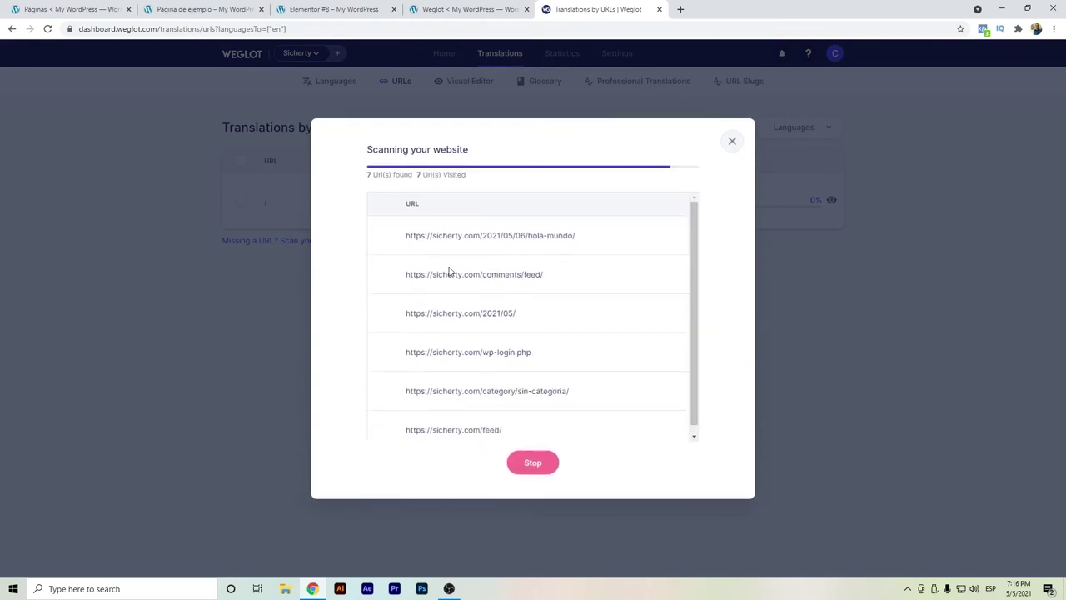
{"action": "scroll", "coordinate": [512, 311], "scroll_direction": "down", "scroll_amount": 1}
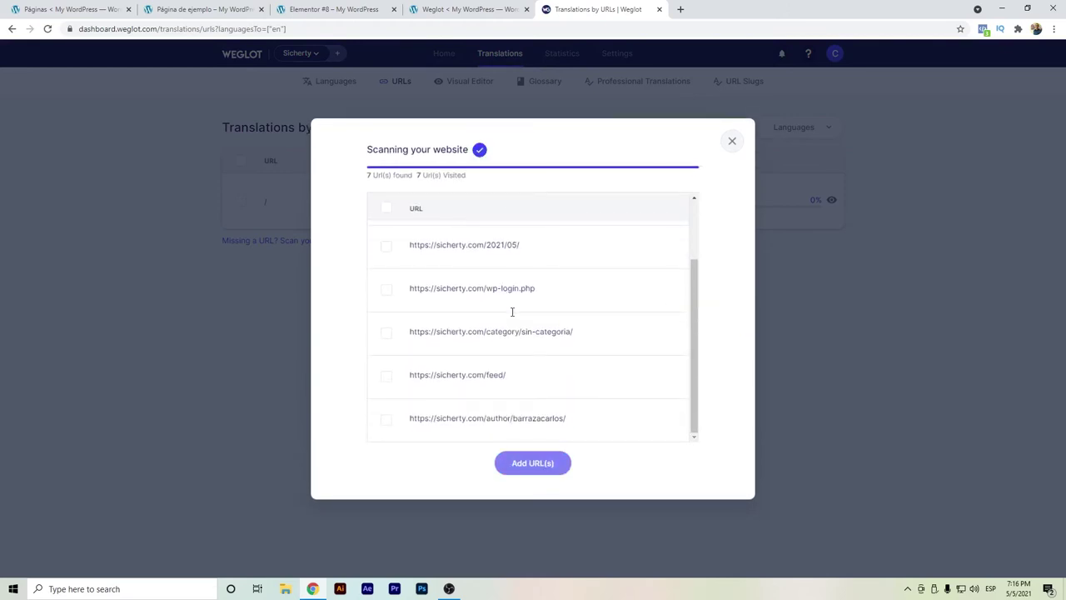
{"action": "scroll", "coordinate": [502, 408], "scroll_direction": "up", "scroll_amount": 1}
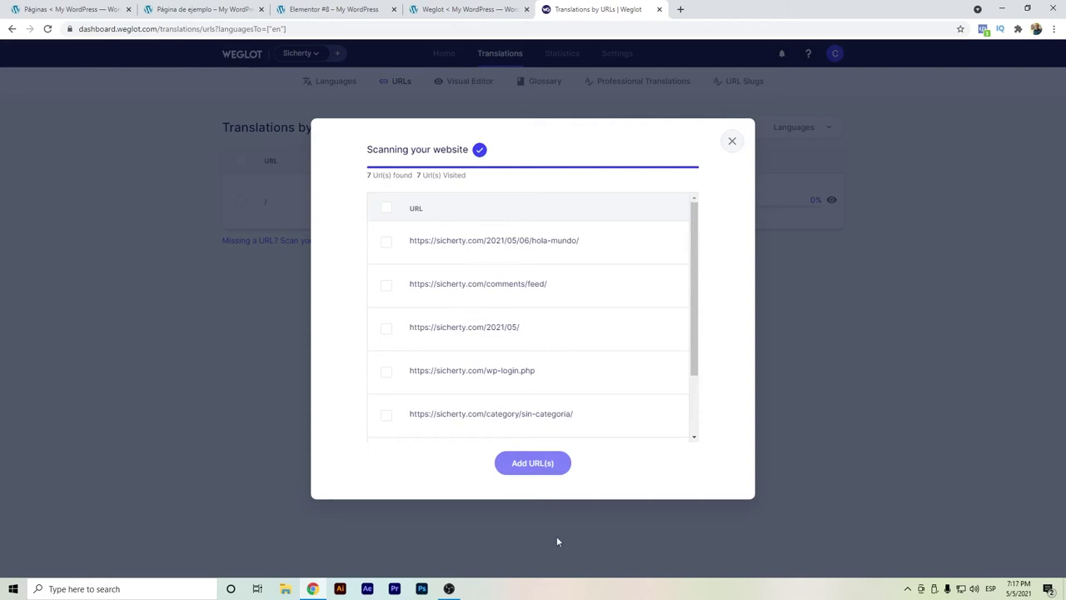
{"action": "left_click", "coordinate": [387, 209]}
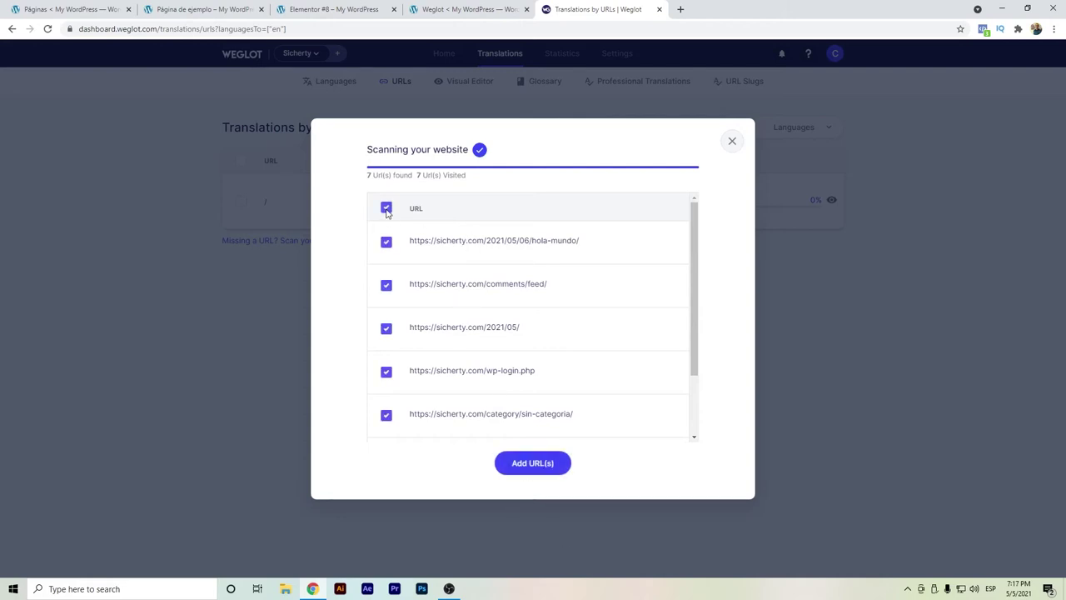
{"action": "left_click", "coordinate": [539, 473]}
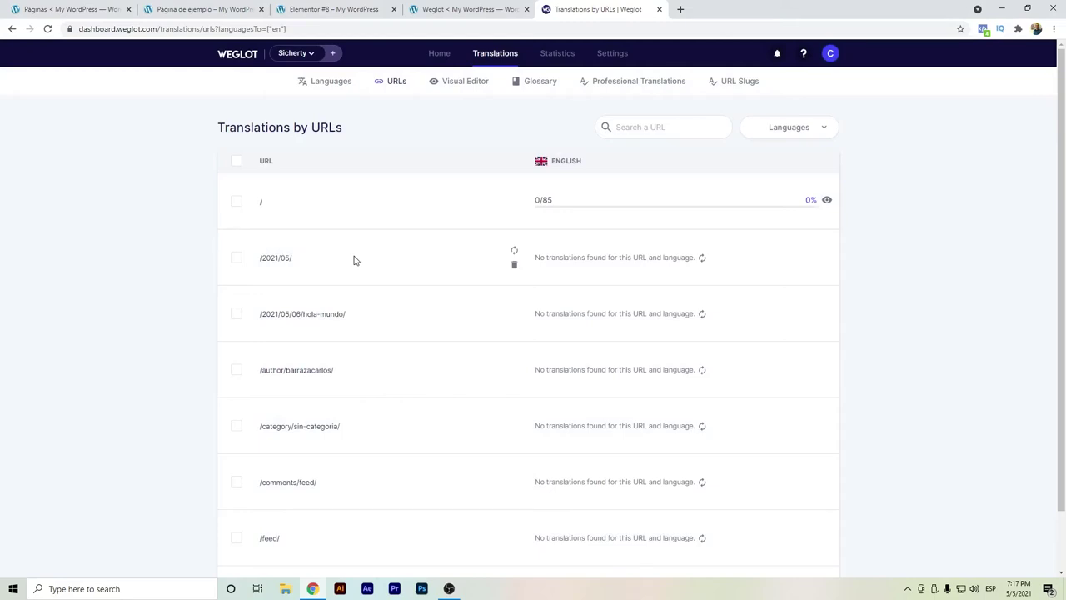
- Sync the English content for /2021/05/, /2021/05/06/hola-mundo/ and the author page, and reload the URL list
{"action": "scroll", "coordinate": [353, 261], "scroll_direction": "down", "scroll_amount": 1}
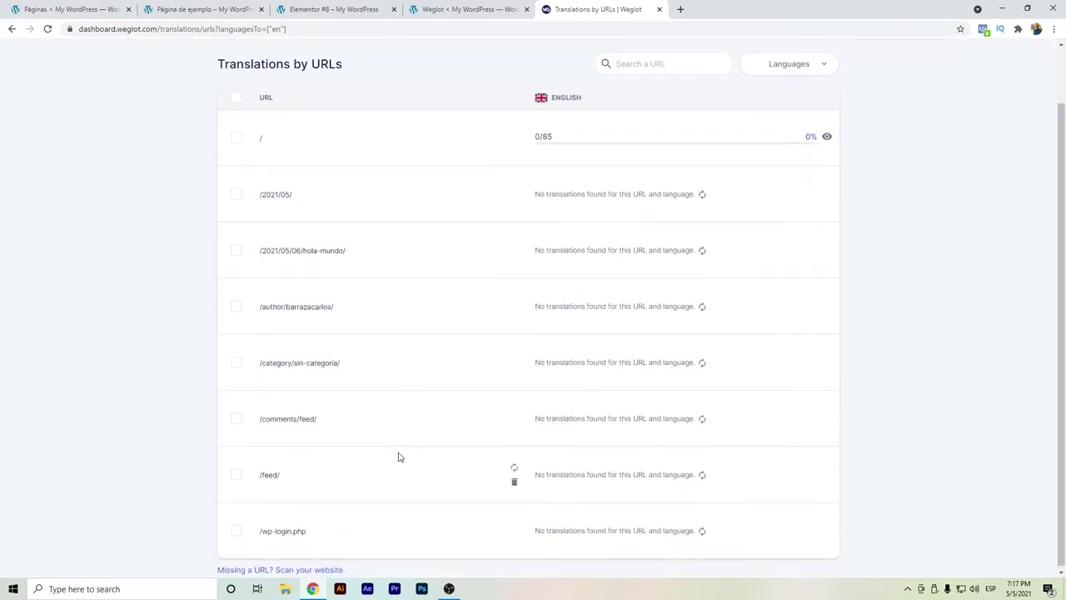
{"action": "scroll", "coordinate": [397, 457], "scroll_direction": "up", "scroll_amount": 1}
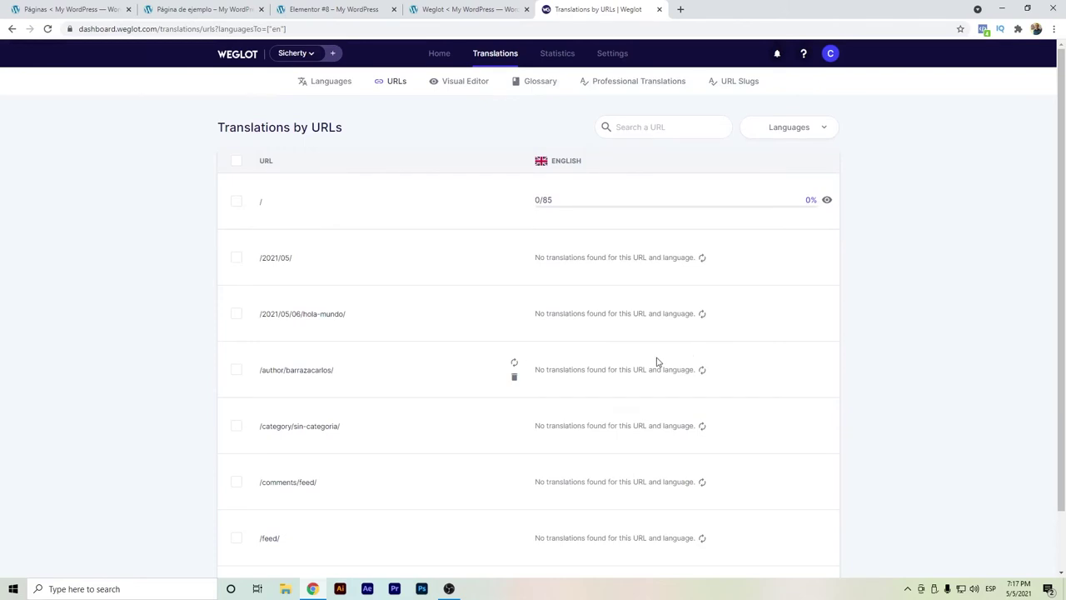
{"action": "scroll", "coordinate": [752, 419], "scroll_direction": "down", "scroll_amount": 1}
{"action": "scroll", "coordinate": [753, 419], "scroll_direction": "up", "scroll_amount": 1}
{"action": "left_click", "coordinate": [703, 260]}
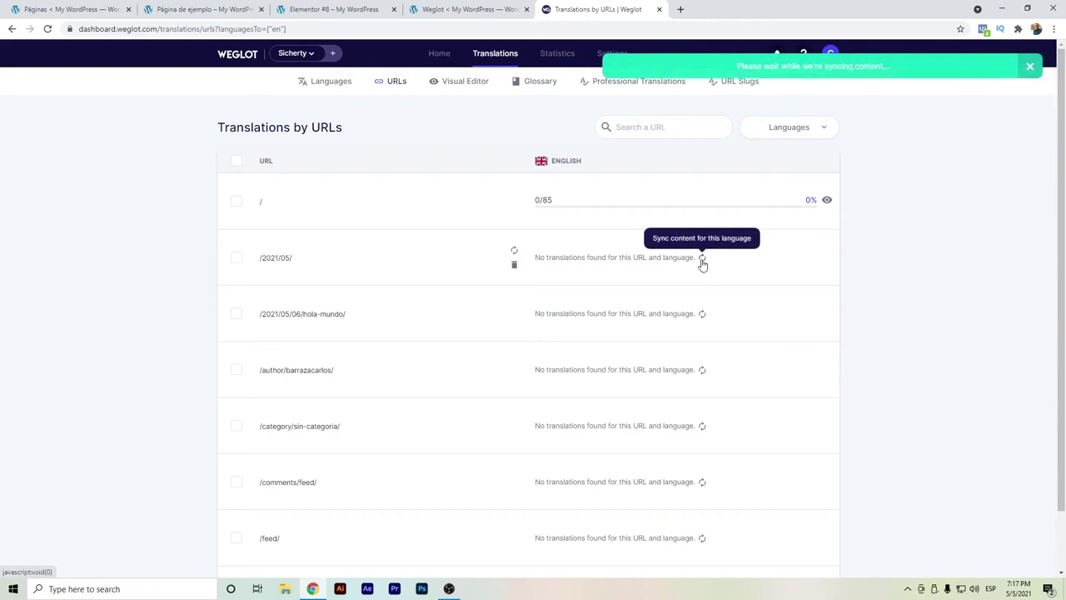
{"action": "left_click", "coordinate": [702, 315]}
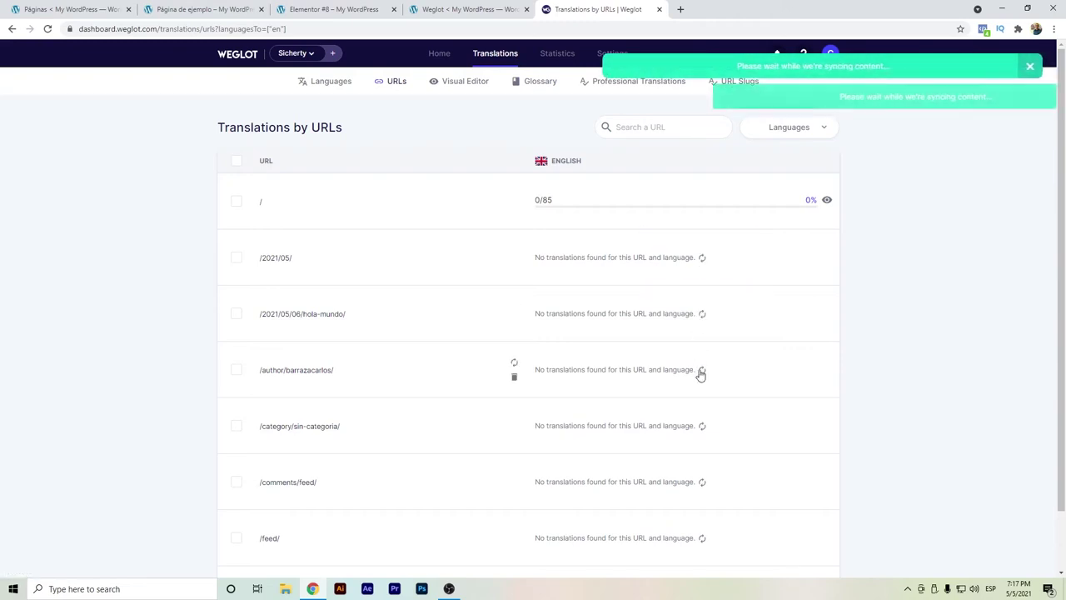
{"action": "left_click", "coordinate": [703, 372]}
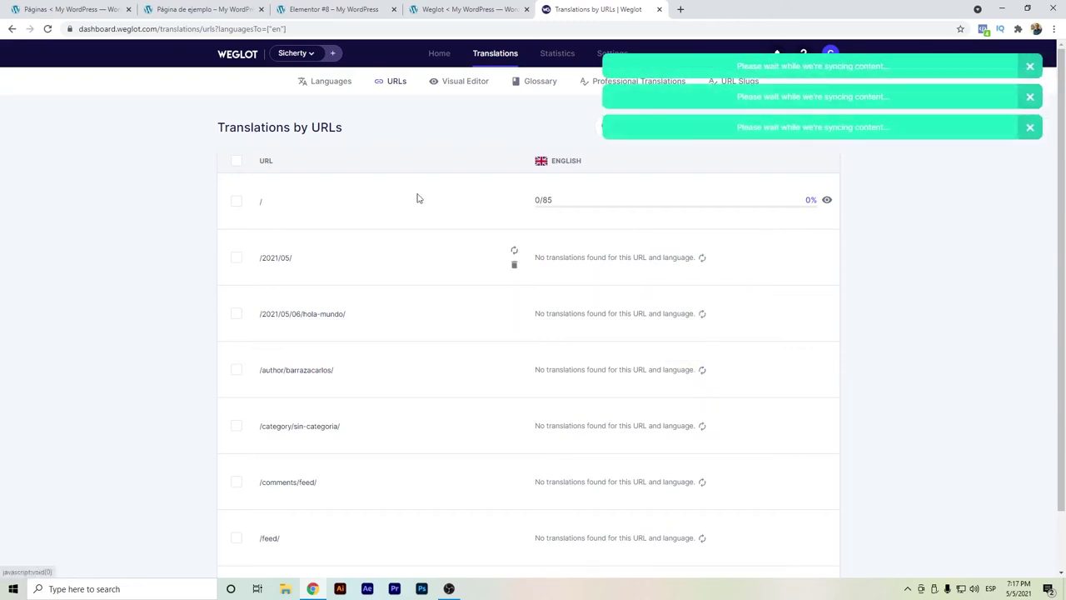
{"action": "left_click", "coordinate": [47, 29]}
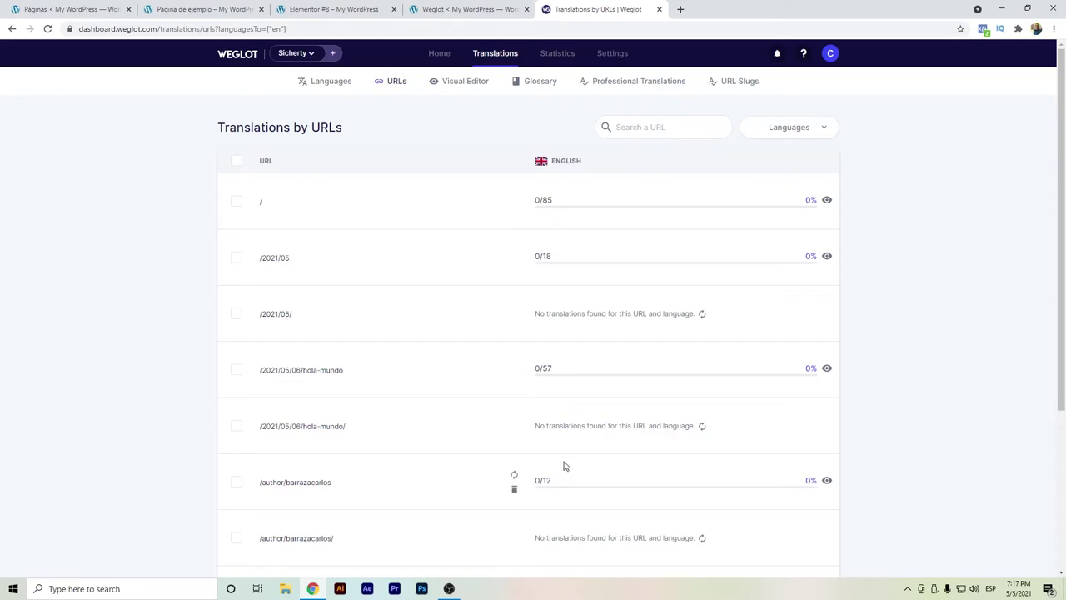
- Start the Visual Editor on the site and check the English translation of the "¡Hola, mundo!" heading
{"action": "left_click", "coordinate": [450, 87]}
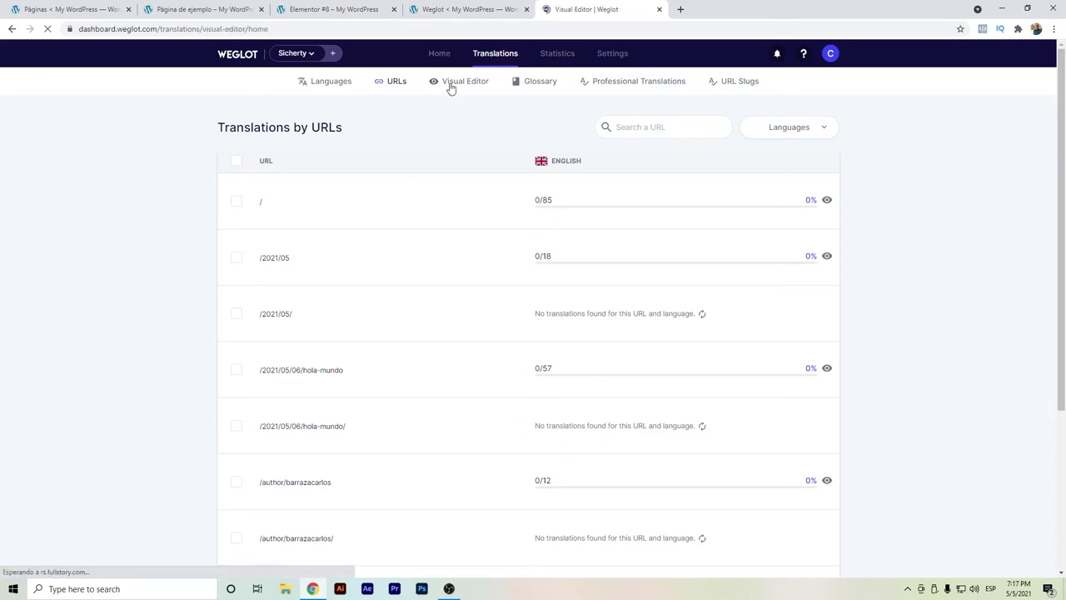
{"action": "left_click", "coordinate": [522, 198]}
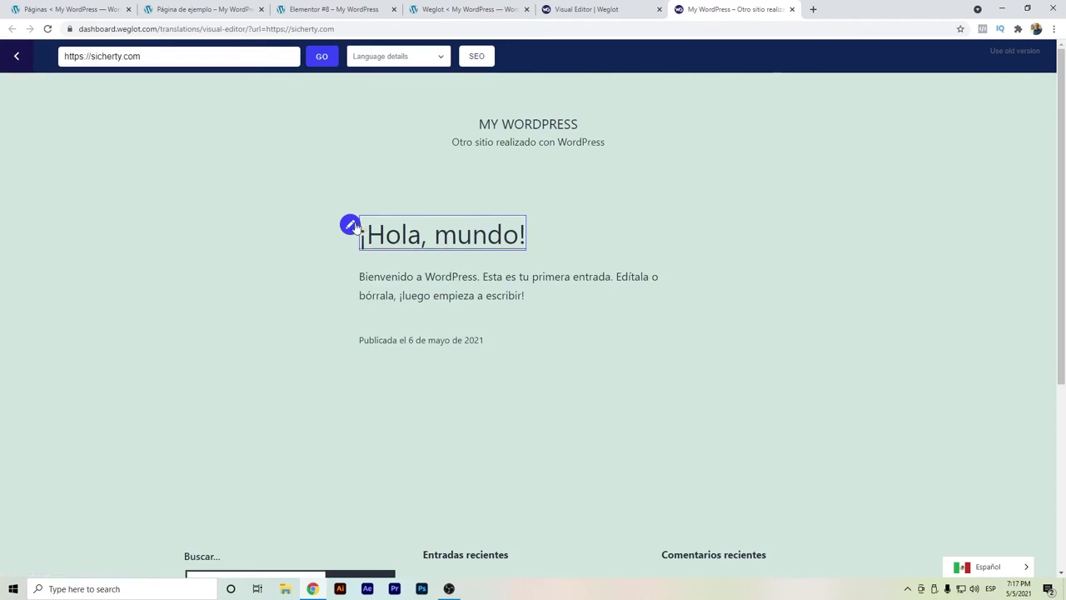
{"action": "left_click", "coordinate": [350, 225]}
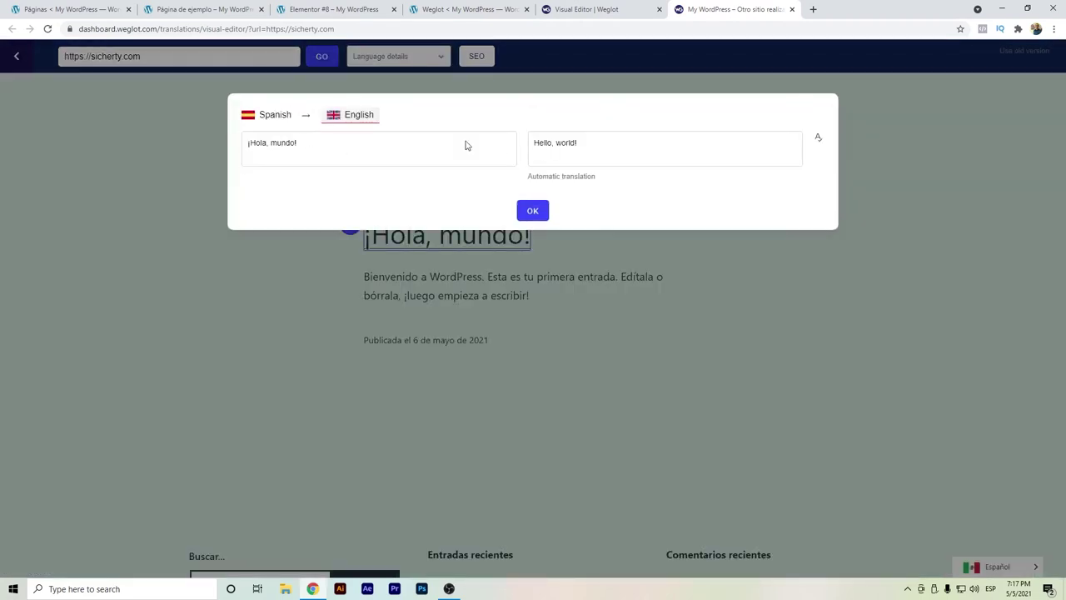
{"action": "left_click", "coordinate": [533, 212]}
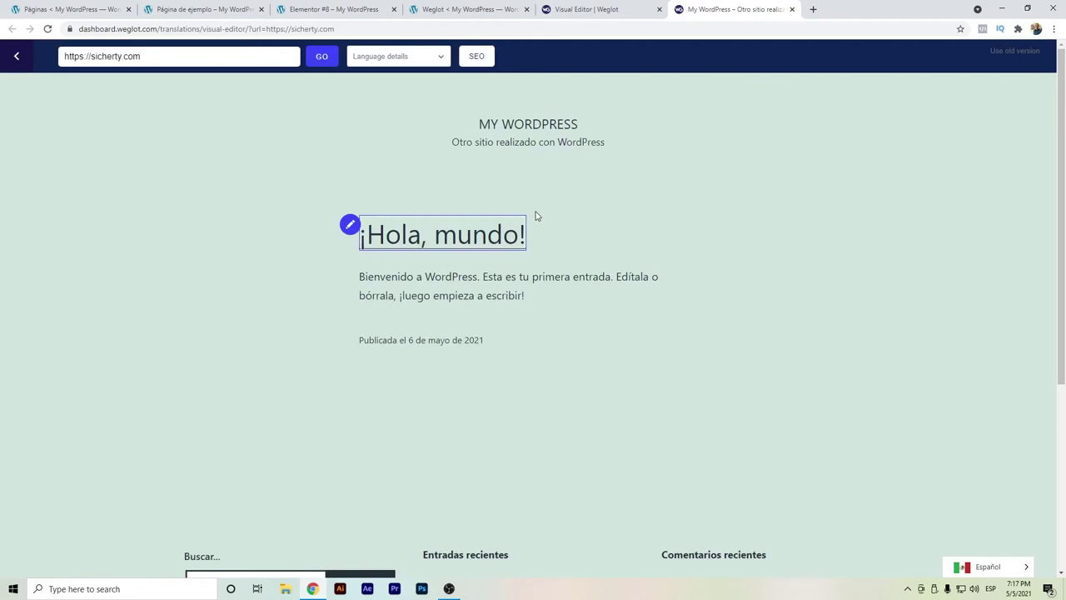
- Check the SEO title translation, look over the page in the Visual Editor and collapse the editor bar
{"action": "left_click", "coordinate": [465, 57]}
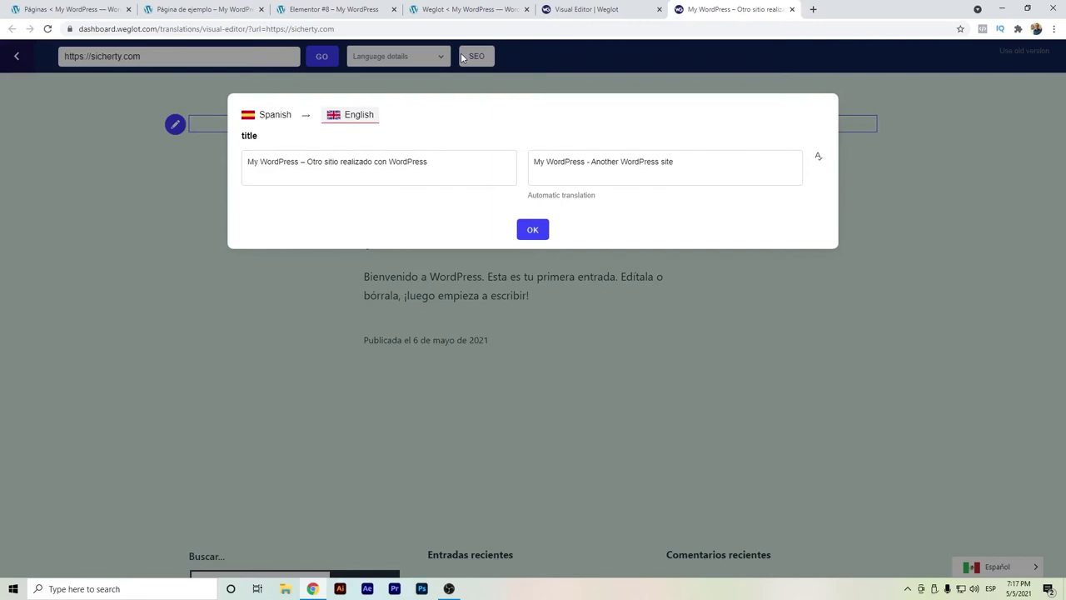
{"action": "left_click", "coordinate": [539, 230]}
{"action": "scroll", "coordinate": [619, 253], "scroll_direction": "down", "scroll_amount": 2}
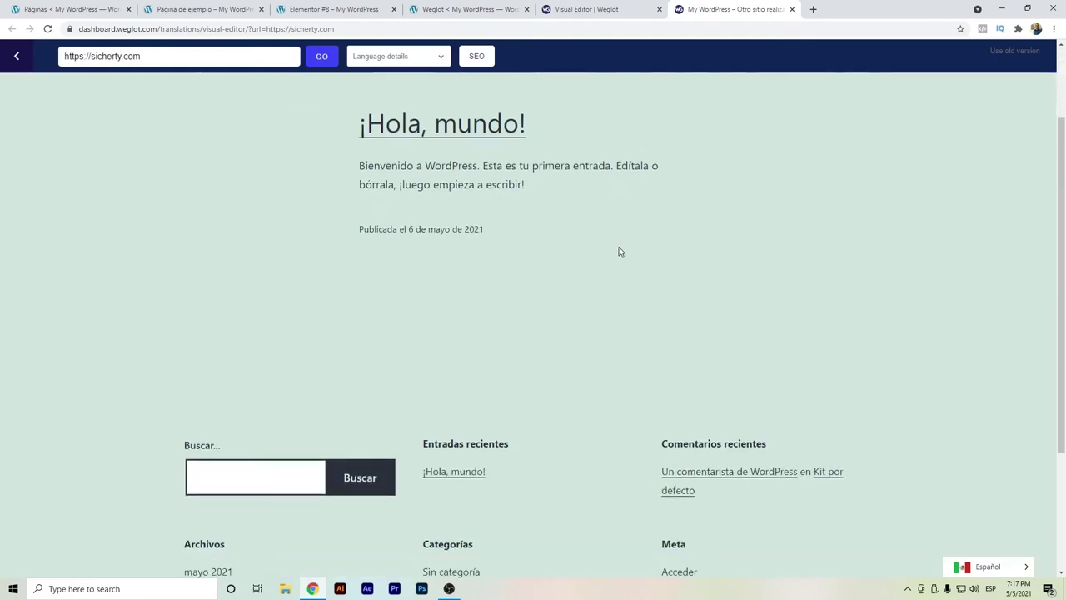
{"action": "scroll", "coordinate": [619, 252], "scroll_direction": "up", "scroll_amount": 2}
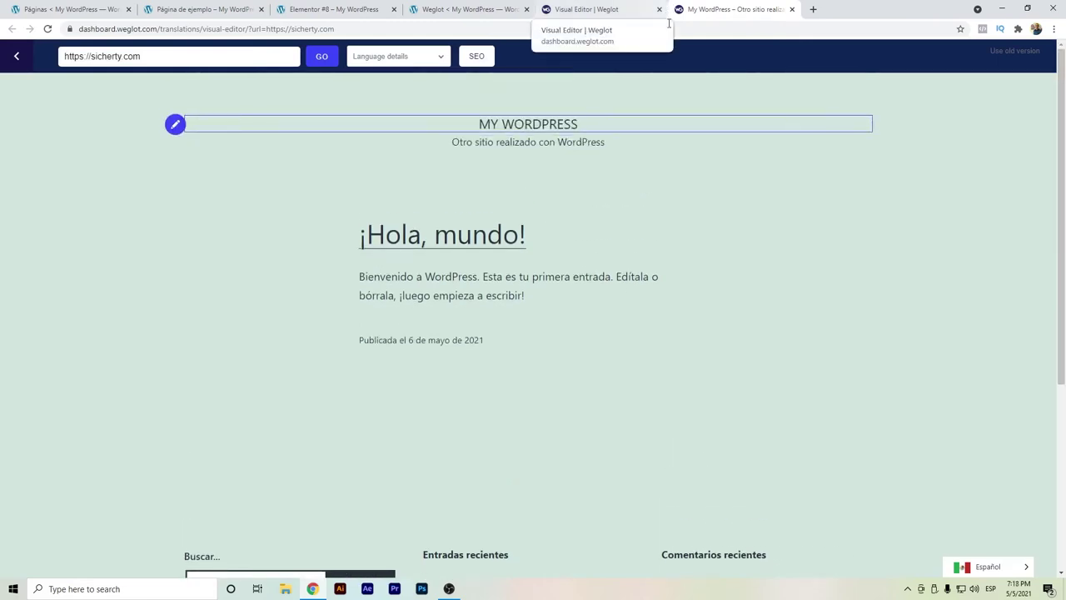
{"action": "left_click", "coordinate": [17, 57]}
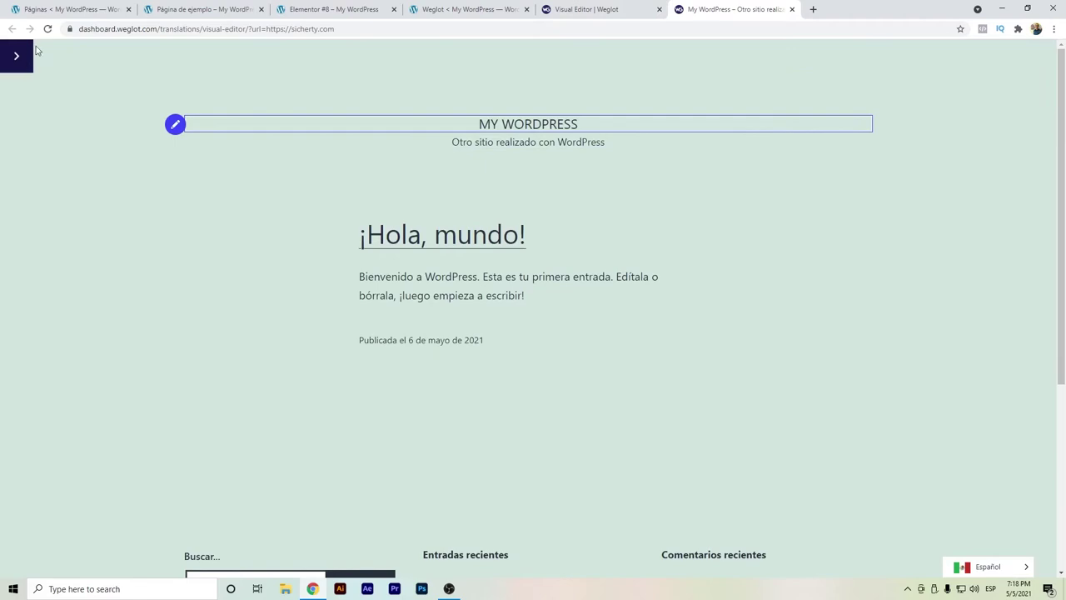
- Add a glossary rule in the Weglot dashboard to never translate "Wordpress" in any language, and reload the glossary
{"action": "left_click", "coordinate": [584, 9]}
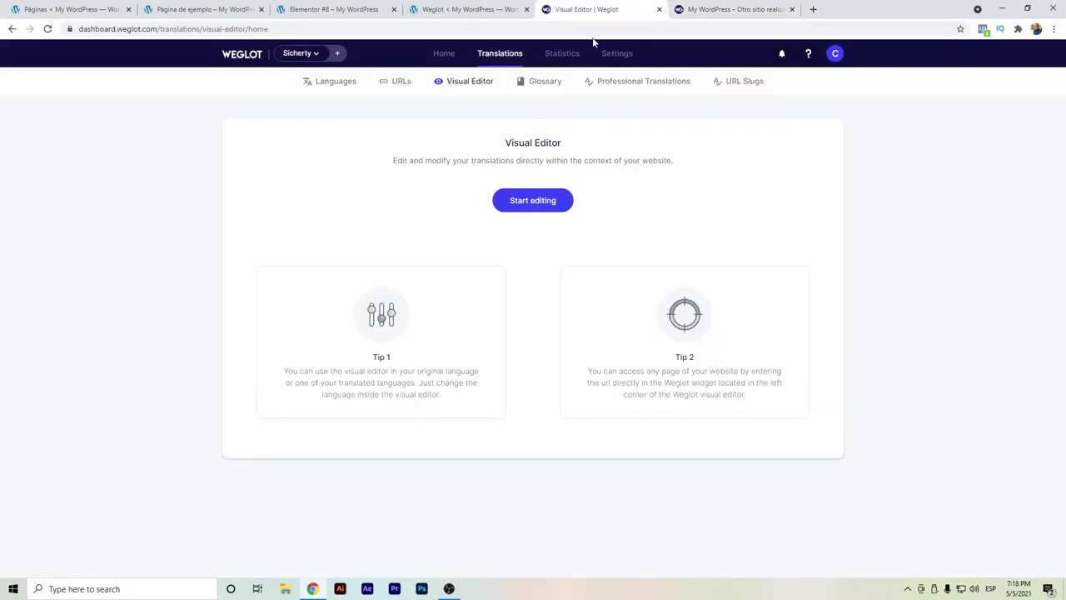
{"action": "left_click", "coordinate": [548, 81]}
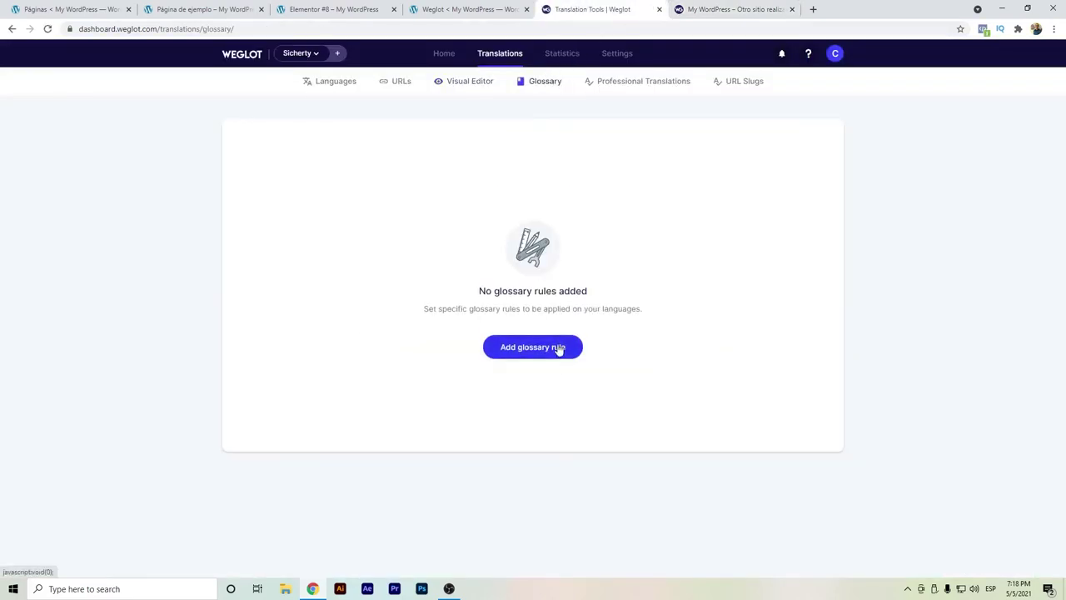
{"action": "left_click", "coordinate": [558, 348]}
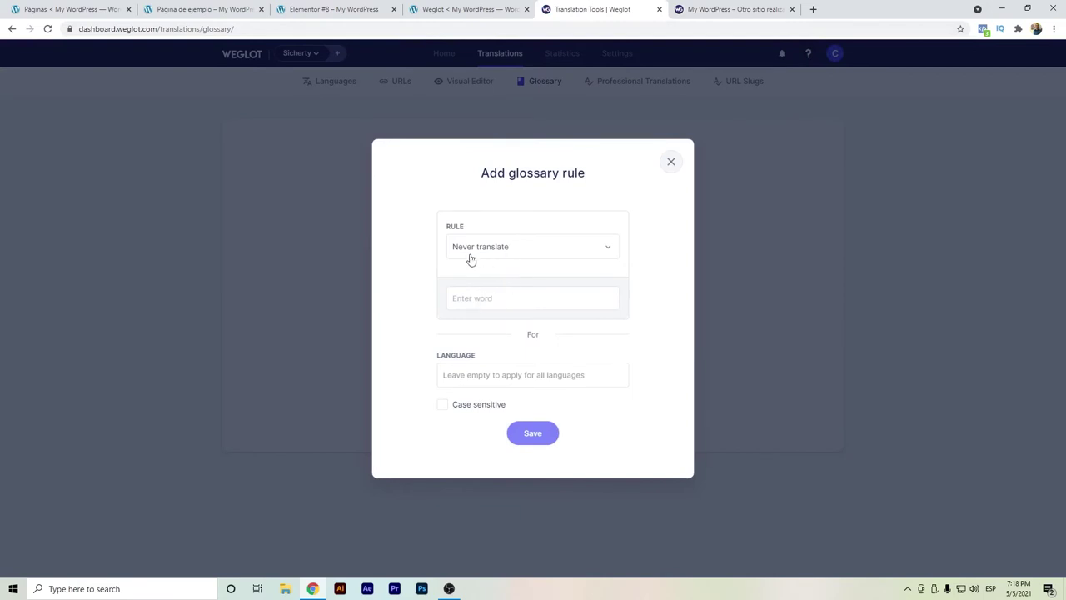
{"action": "left_click", "coordinate": [494, 291]}
{"action": "type", "text": "W"}
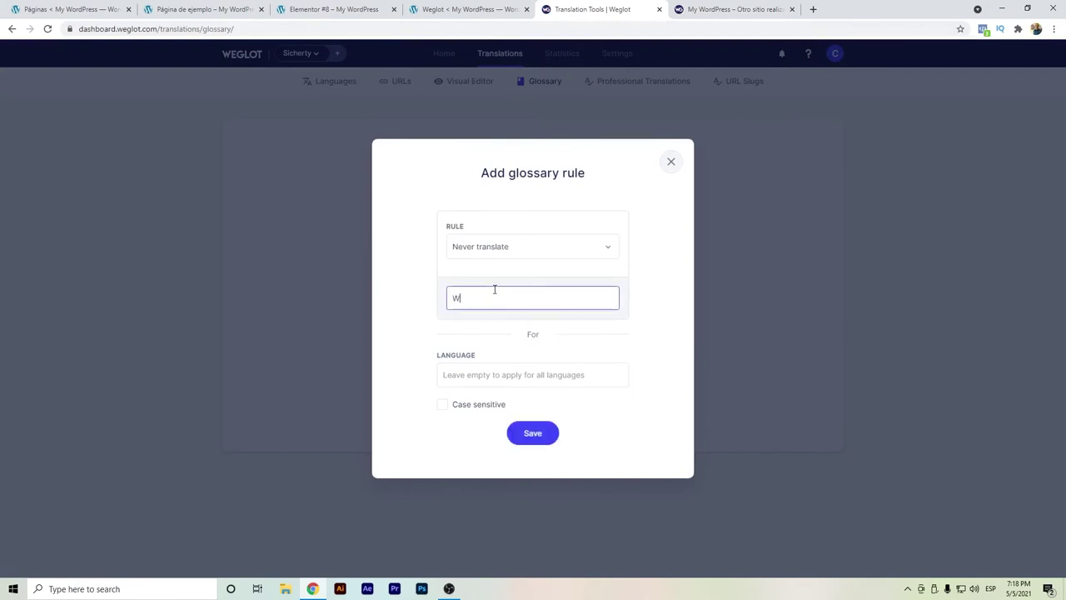
{"action": "type", "text": "ordpress"}
{"action": "left_click", "coordinate": [533, 434]}
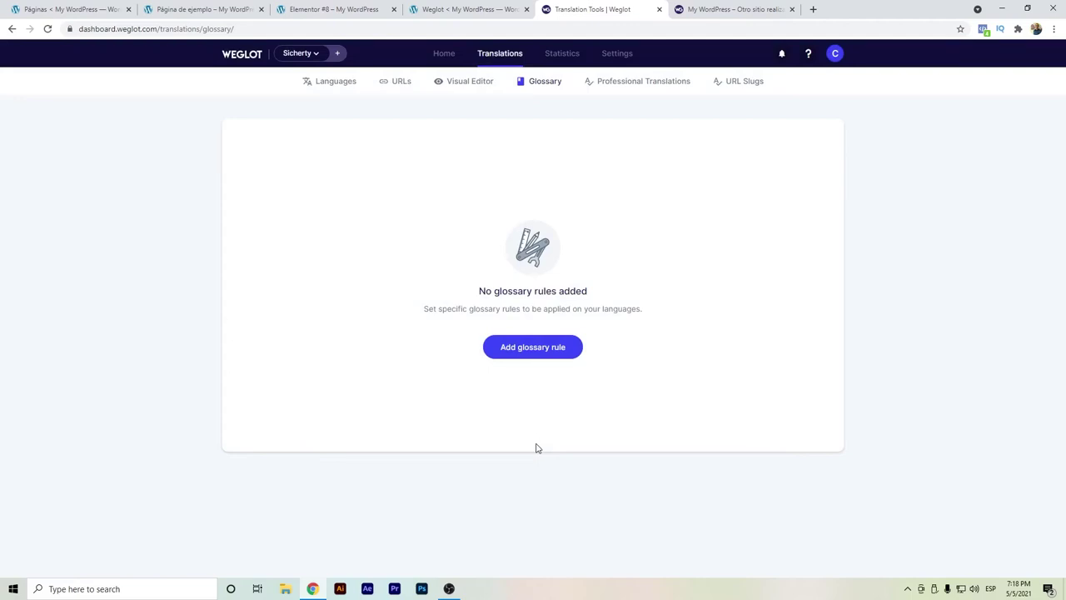
{"action": "left_click", "coordinate": [47, 29]}
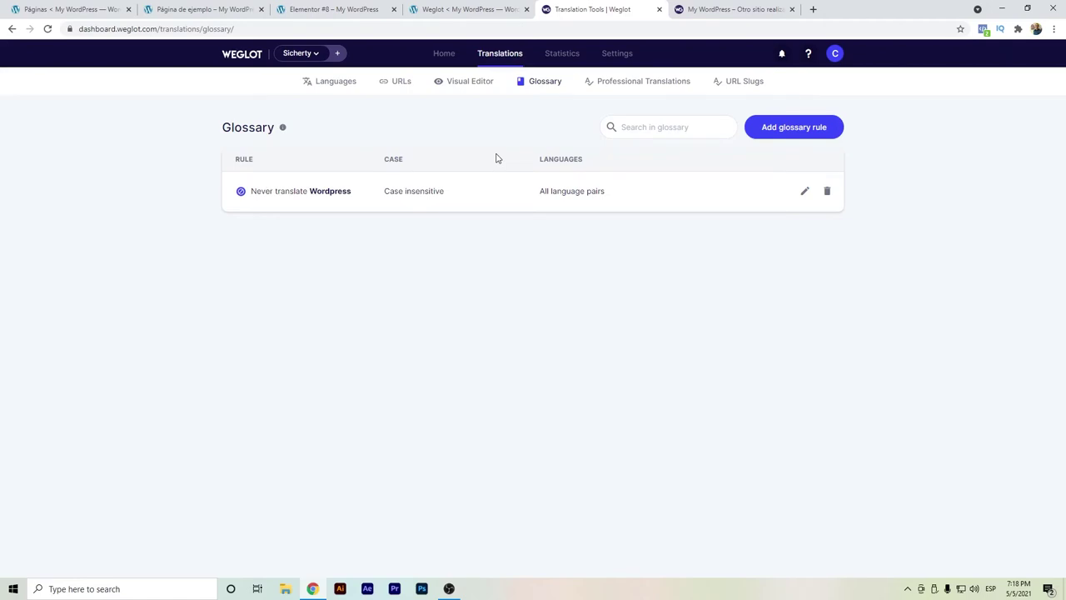
- Review the professional translations and URL slugs sections, using the slug pagina-ejemplo/ of the sample page as an example
{"action": "left_click", "coordinate": [613, 91]}
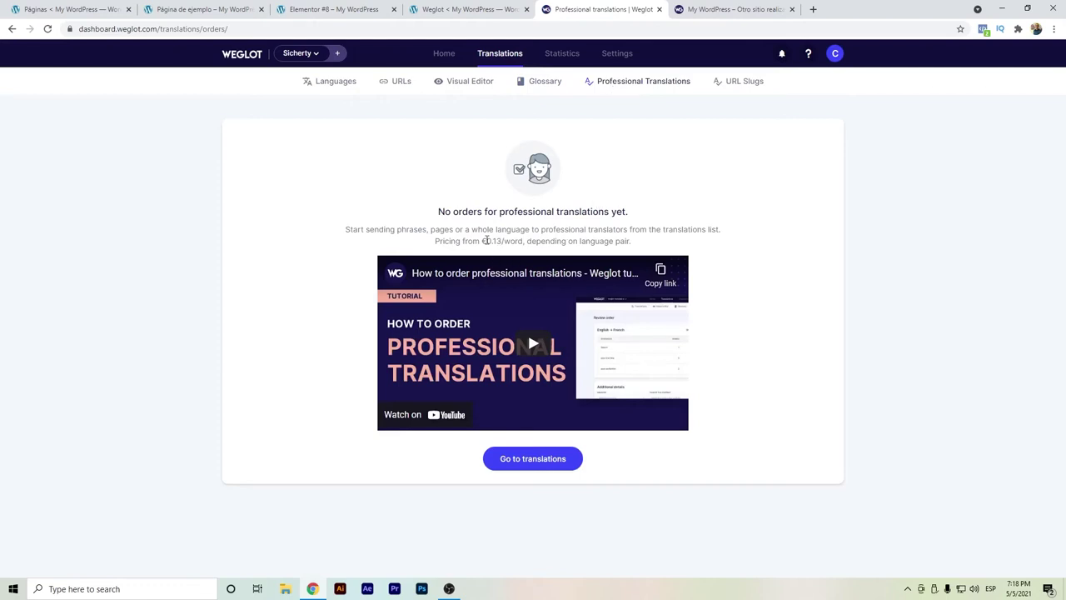
{"action": "left_click", "coordinate": [718, 82]}
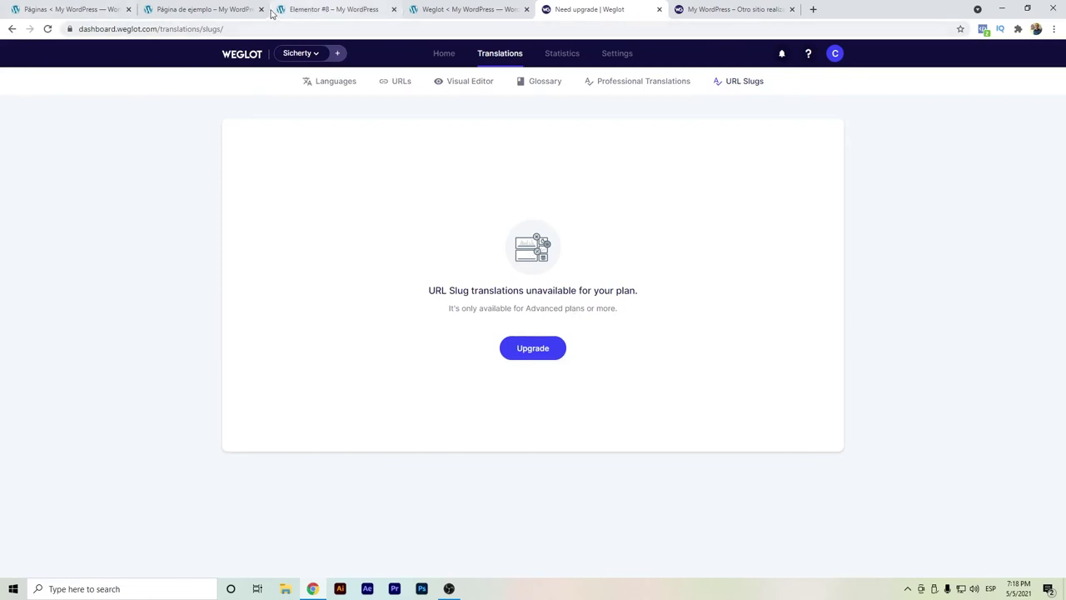
{"action": "left_click", "coordinate": [300, 10]}
{"action": "left_click", "coordinate": [175, 10]}
{"action": "left_click_drag", "start_coordinate": [148, 29], "coordinate": [209, 30]}
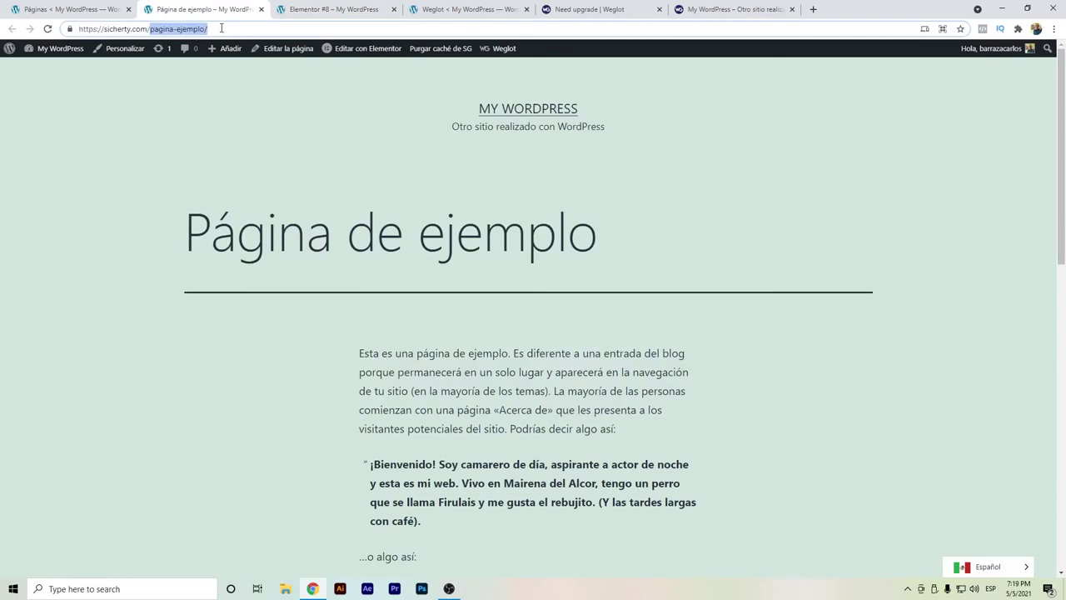
{"action": "left_click", "coordinate": [554, 9]}
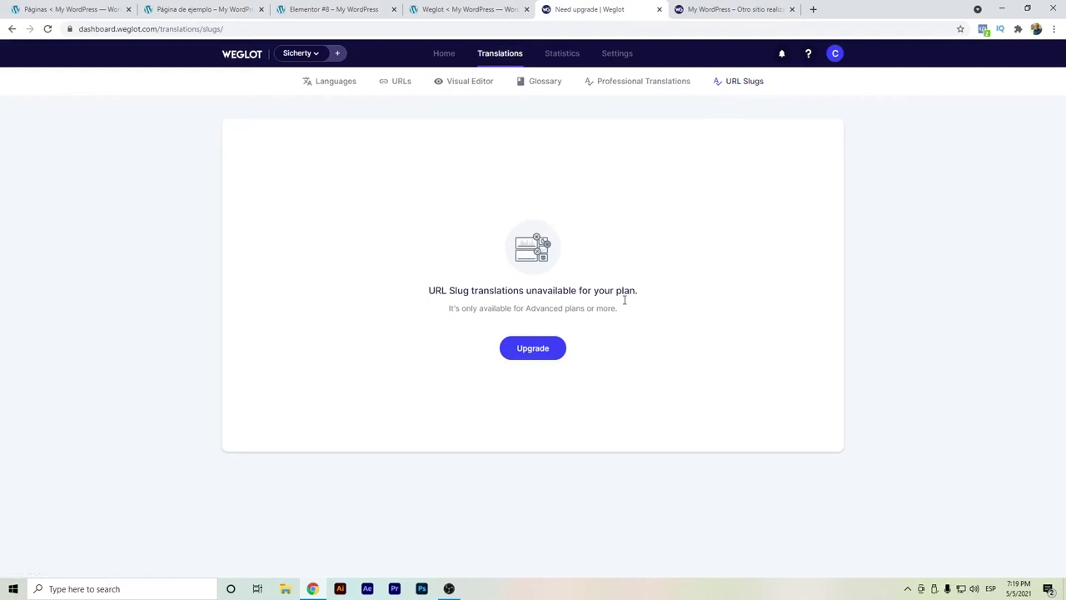
- Look through the project's statistics and general settings, and open the language switcher settings
{"action": "left_click", "coordinate": [554, 54]}
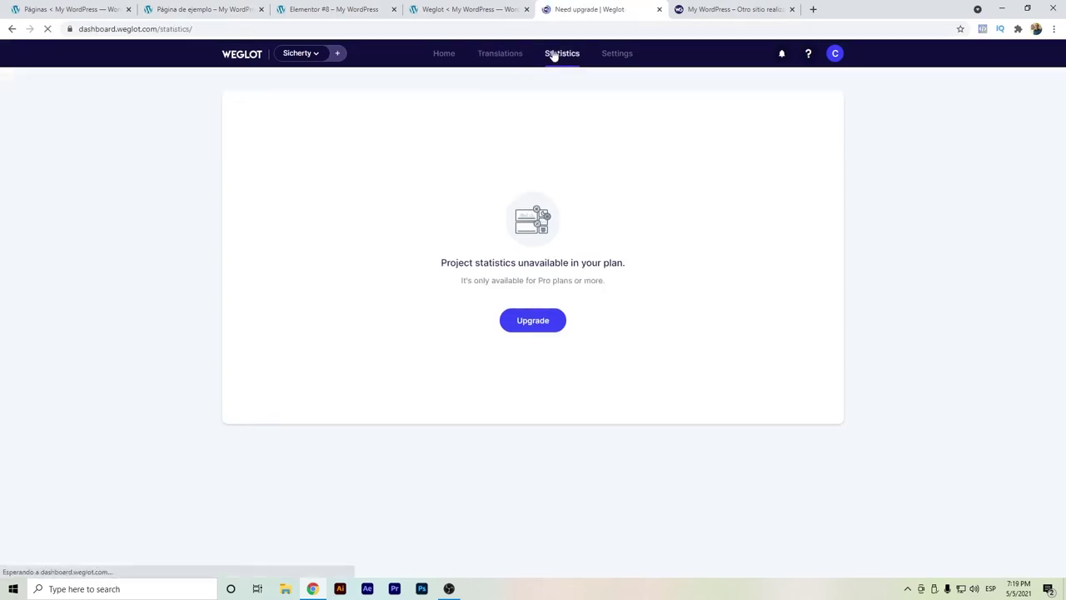
{"action": "left_click", "coordinate": [623, 56]}
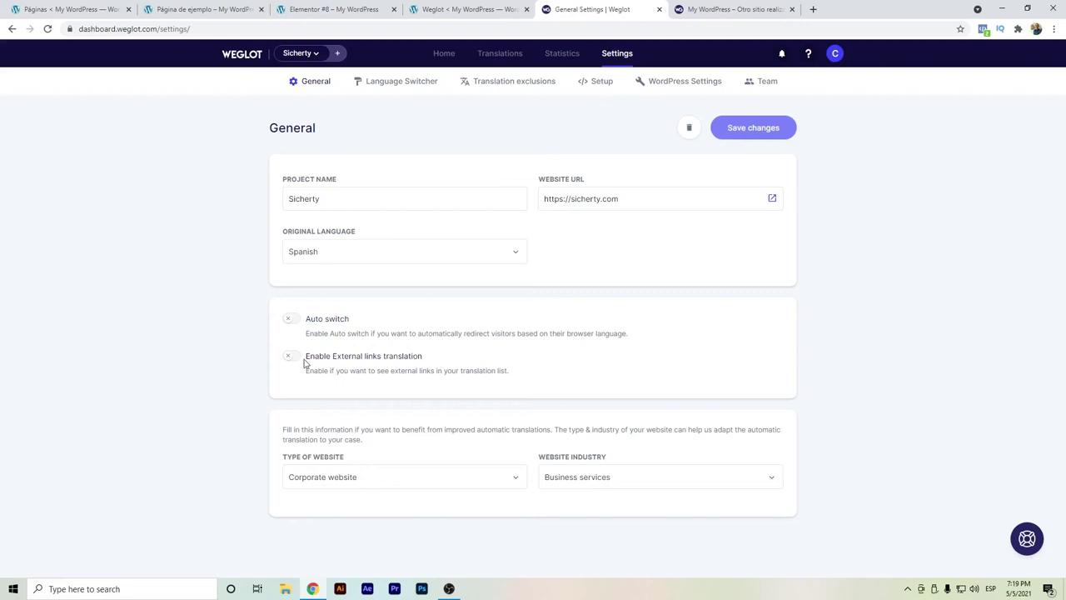
{"action": "left_click", "coordinate": [414, 88]}
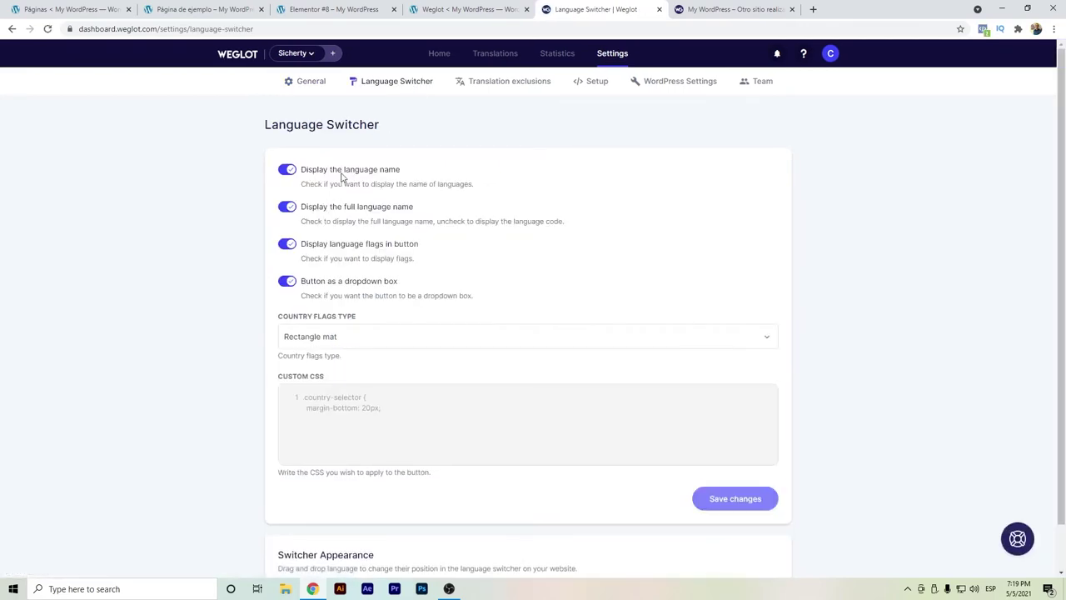
- Look through the language switcher options, then the translation exclusions, setup, WordPress settings and team sections of the project settings
{"action": "scroll", "coordinate": [371, 223], "scroll_direction": "down", "scroll_amount": 1}
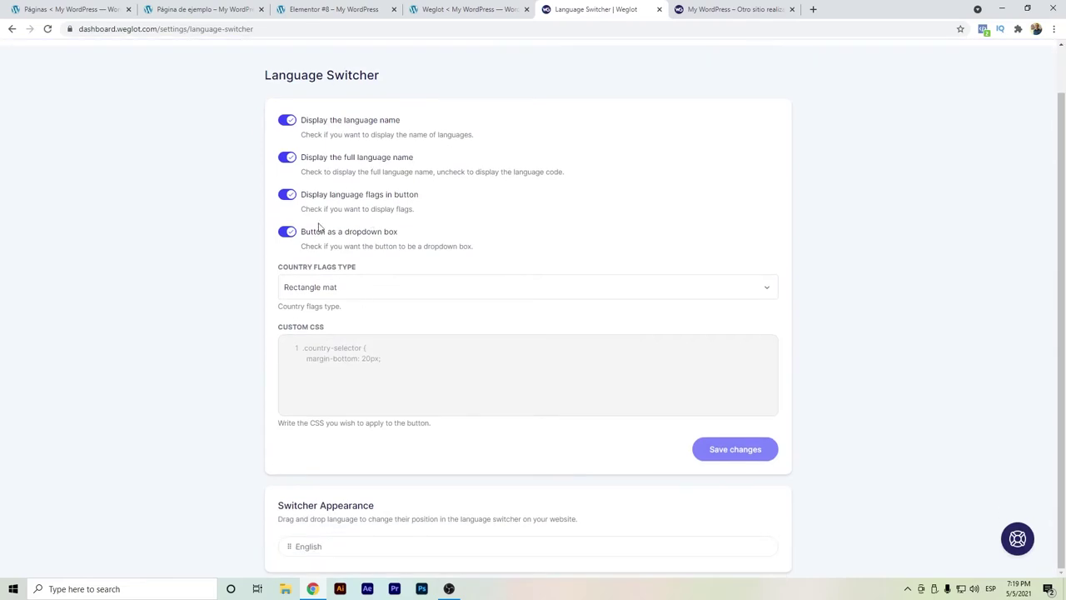
{"action": "scroll", "coordinate": [434, 324], "scroll_direction": "up", "scroll_amount": 1}
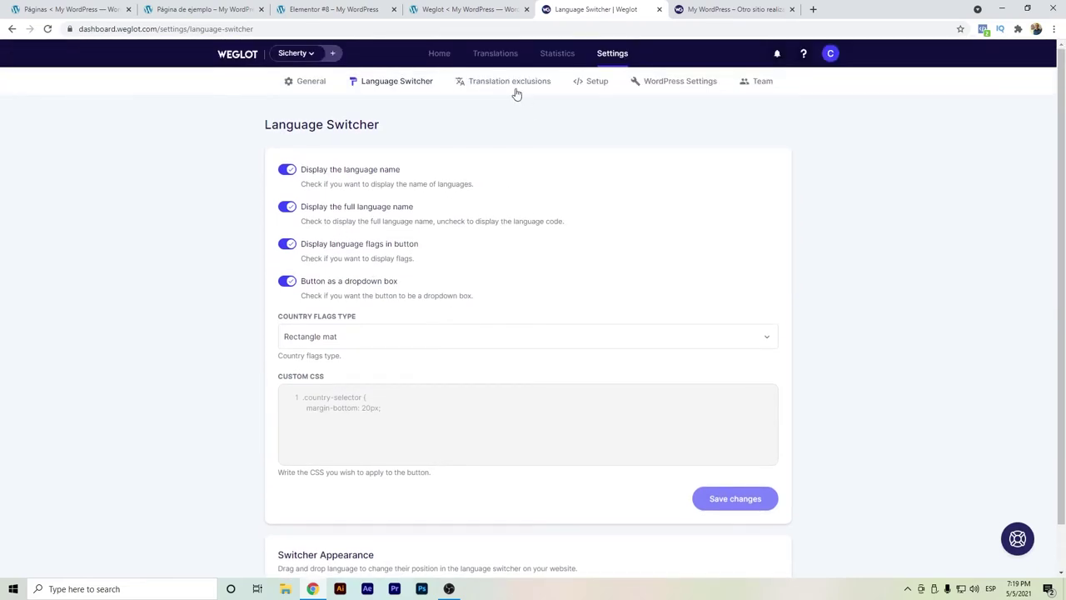
{"action": "left_click", "coordinate": [517, 90]}
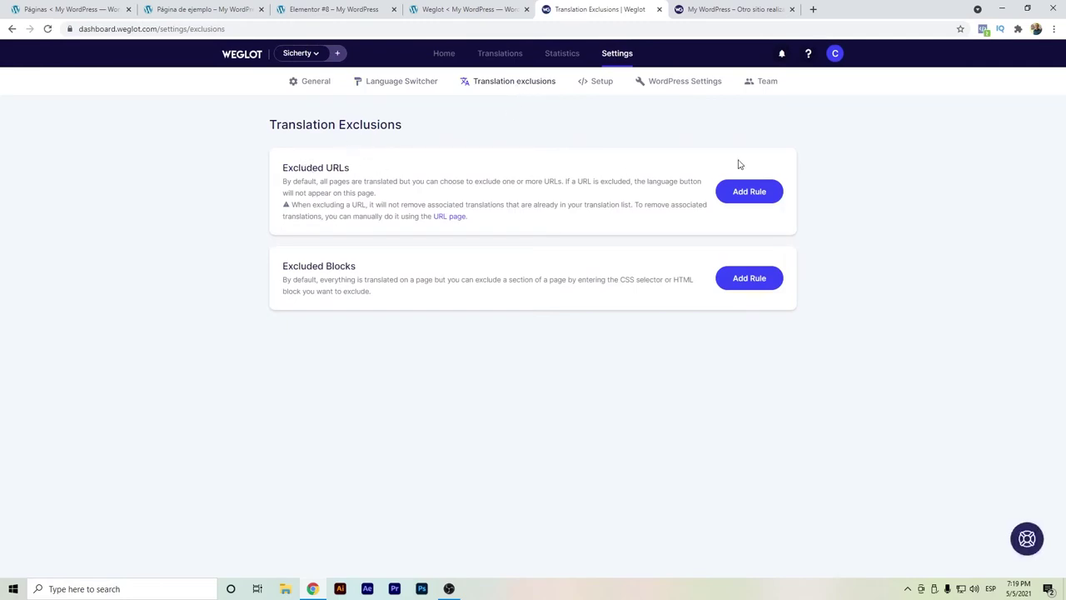
{"action": "left_click", "coordinate": [592, 89]}
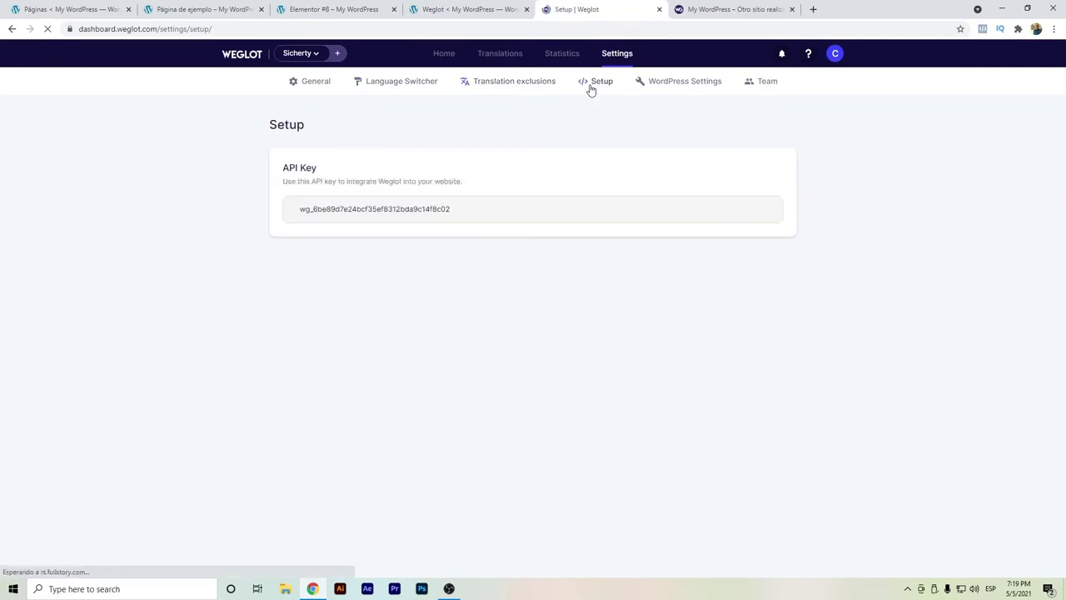
{"action": "left_click", "coordinate": [652, 83]}
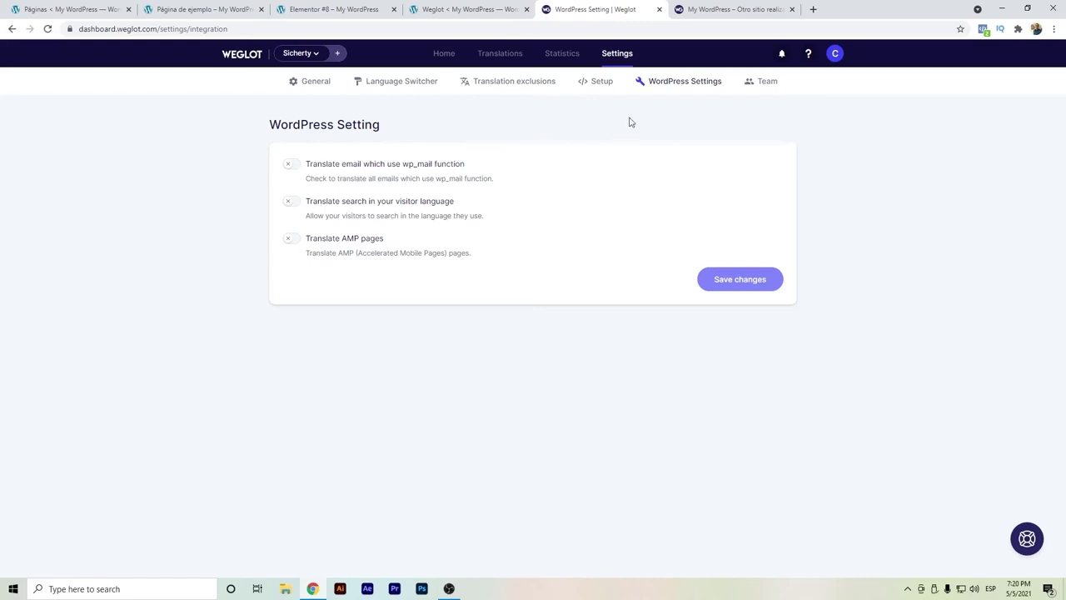
{"action": "left_click", "coordinate": [765, 87]}
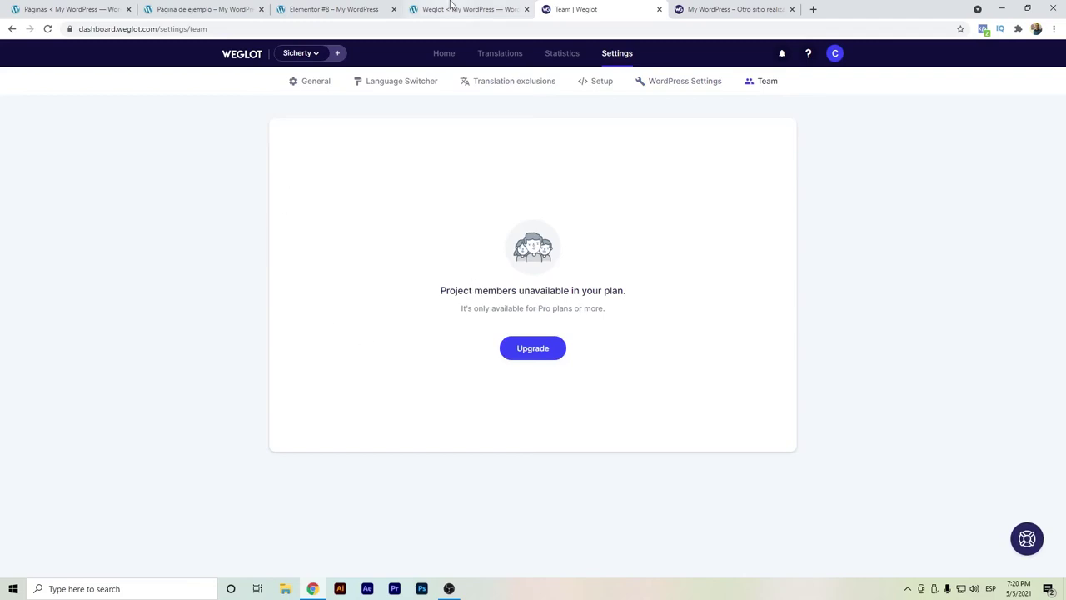
- Open the Spanish to English translations list from the dashboard home and examine the "¡Hola, mundo!" entry
{"action": "left_click", "coordinate": [436, 54]}
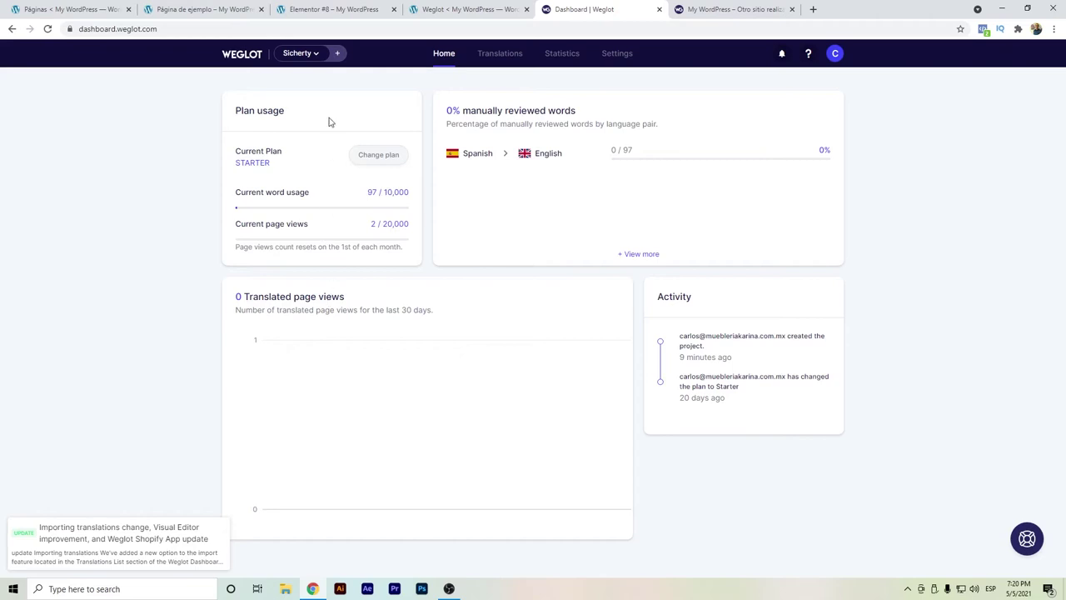
{"action": "left_click", "coordinate": [551, 157]}
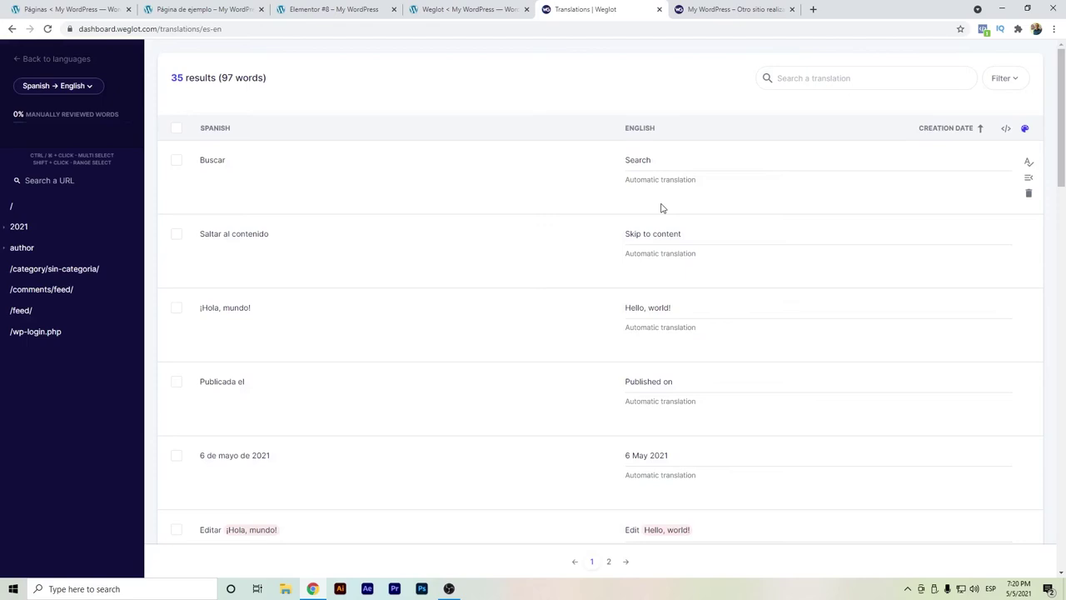
{"action": "triple_click", "coordinate": [223, 309]}
{"action": "left_click", "coordinate": [271, 315]}
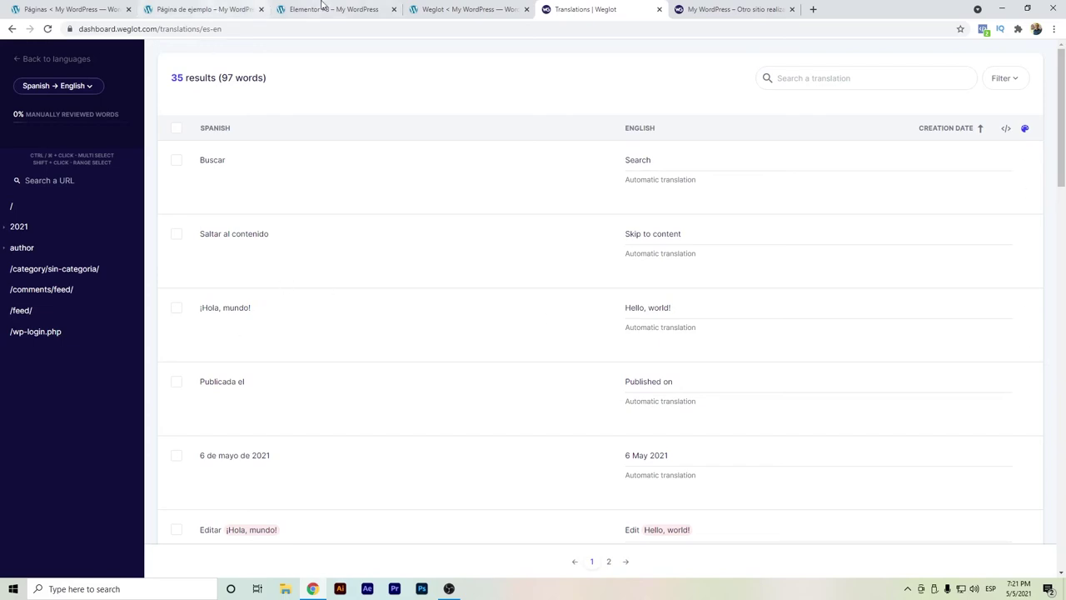
- Switch to the WordPress admin and open the "¡Hola, mundo!" post for editing from the list of posts
{"action": "left_click", "coordinate": [200, 8]}
{"action": "left_click", "coordinate": [333, 8]}
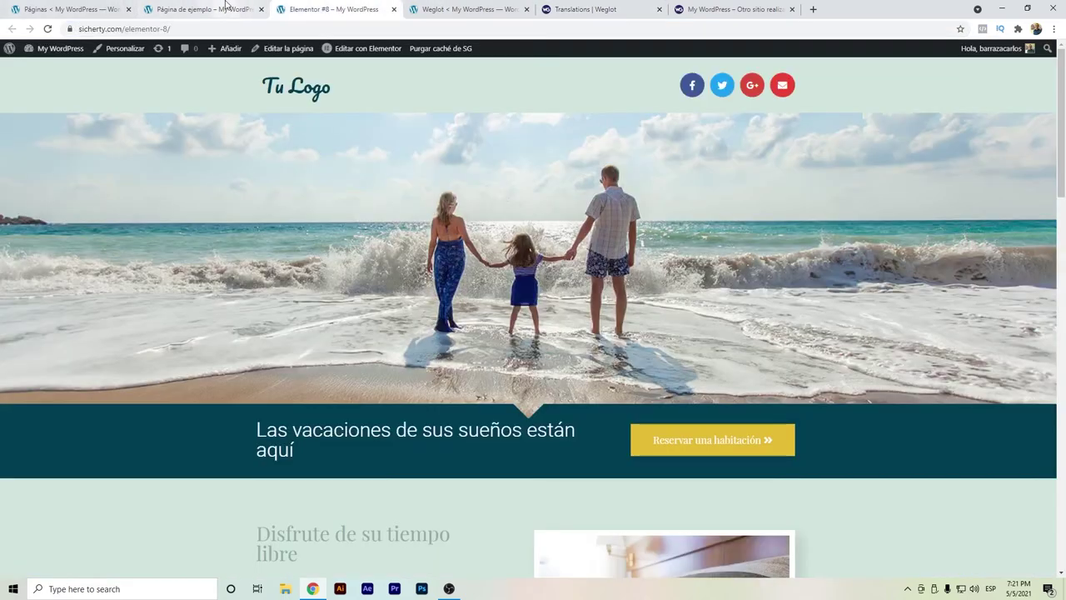
{"action": "left_click", "coordinate": [106, 9]}
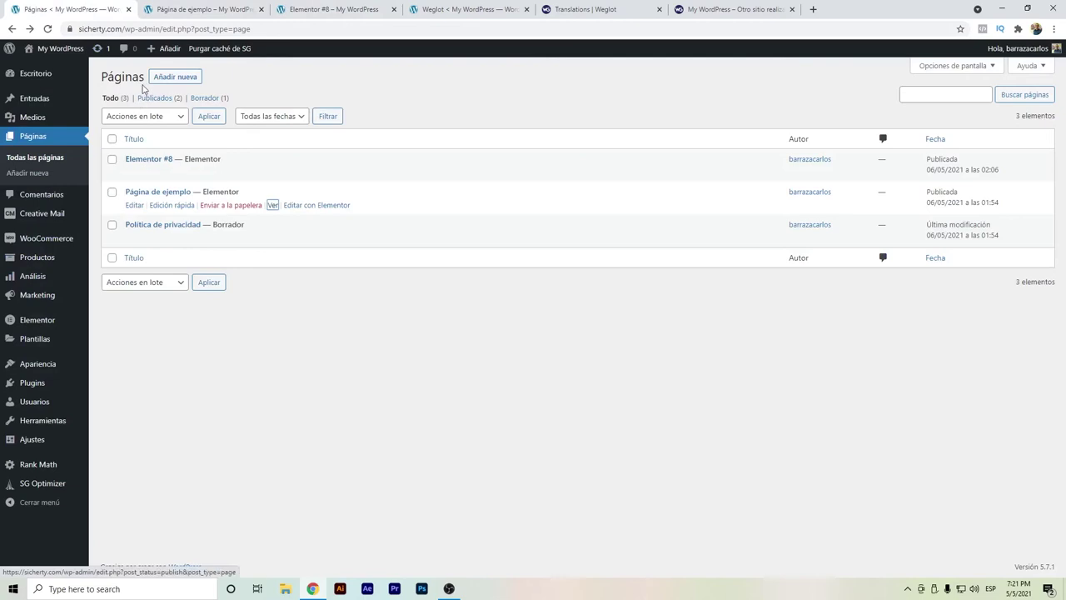
{"action": "left_click", "coordinate": [60, 102]}
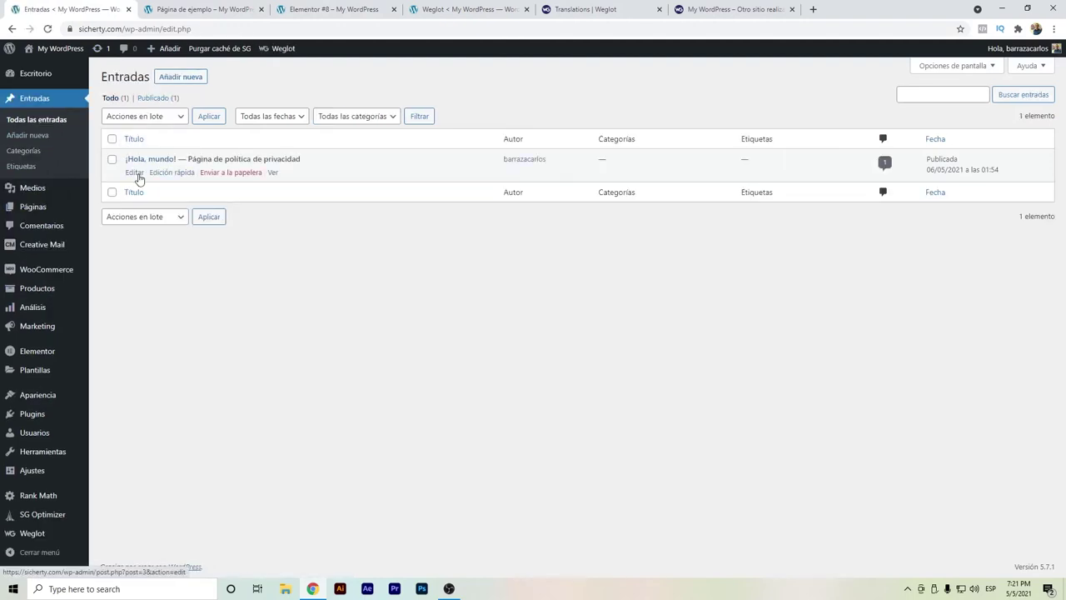
{"action": "left_click", "coordinate": [134, 174]}
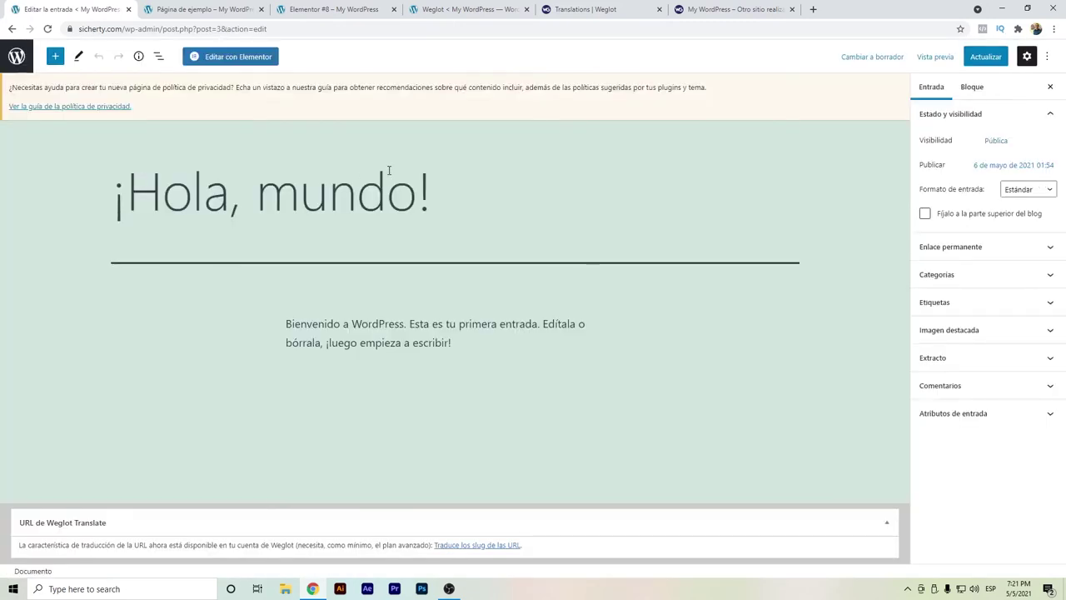
- Add the paragraph "¡Hola, mundo eres genial!" below the post's text, reusing the copied title, and update the post
{"action": "left_click", "coordinate": [450, 191]}
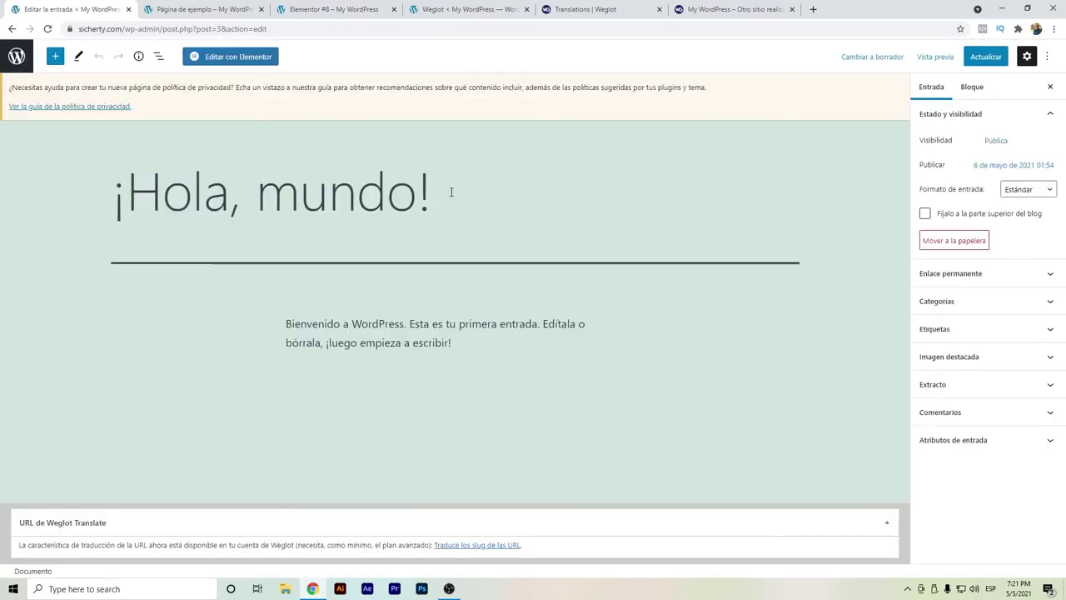
{"action": "triple_click", "coordinate": [450, 192]}
{"action": "key", "text": "ctrl+c"}
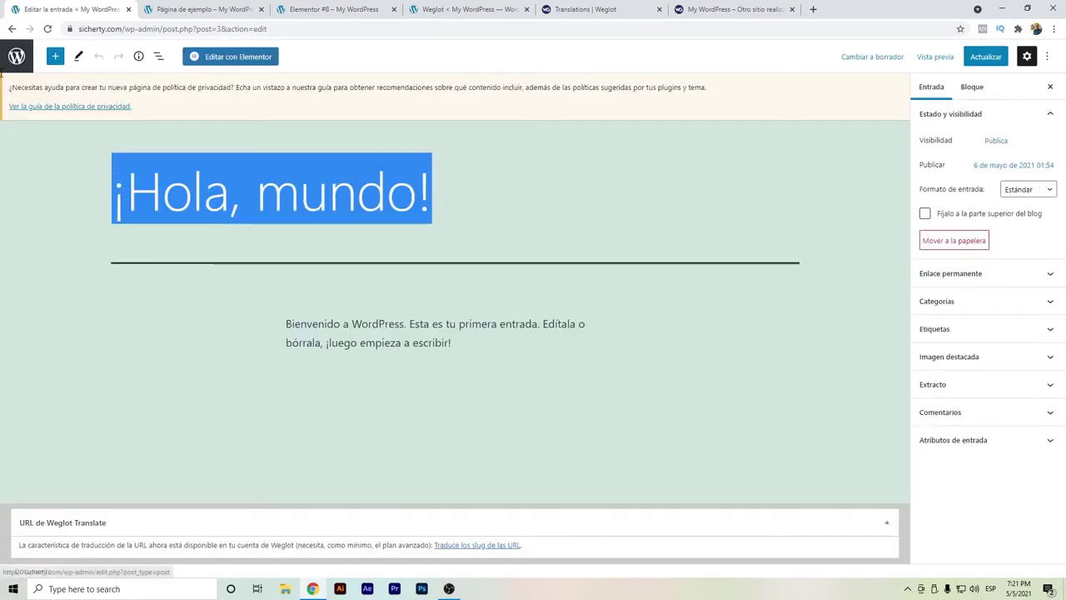
{"action": "left_click", "coordinate": [493, 176]}
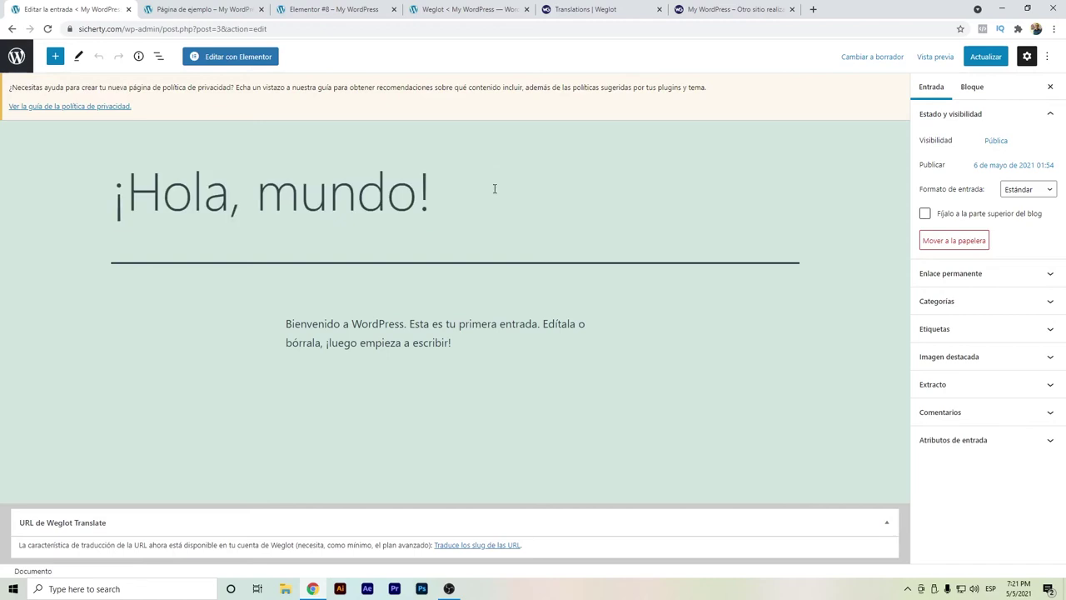
{"action": "left_click", "coordinate": [472, 346]}
{"action": "key", "text": "Return"}
{"action": "key", "text": "ctrl+v"}
{"action": "type", "text": "eres genial"}
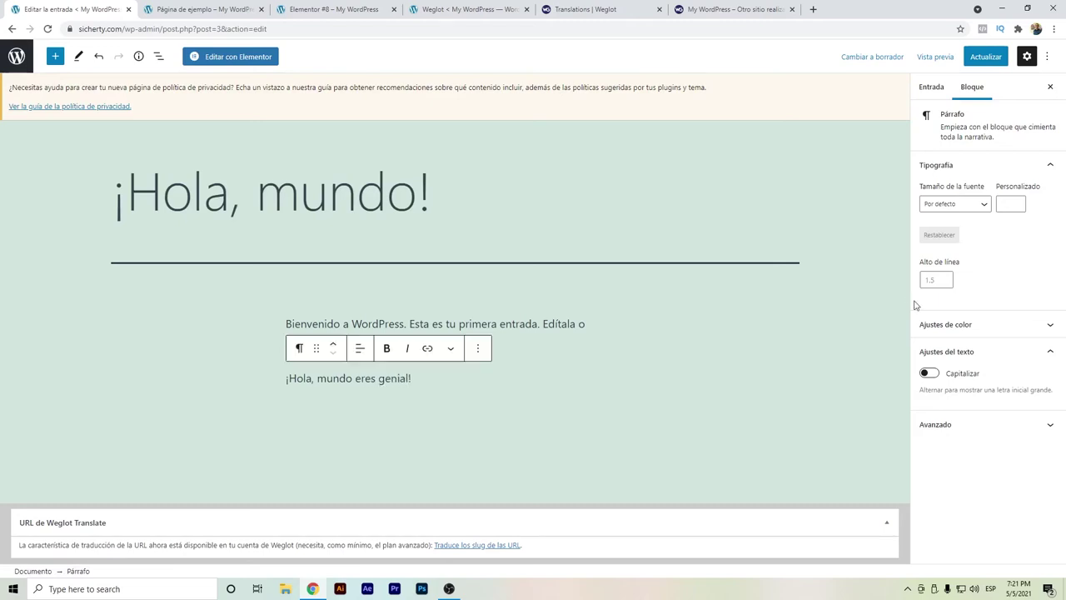
{"action": "left_click", "coordinate": [979, 60]}
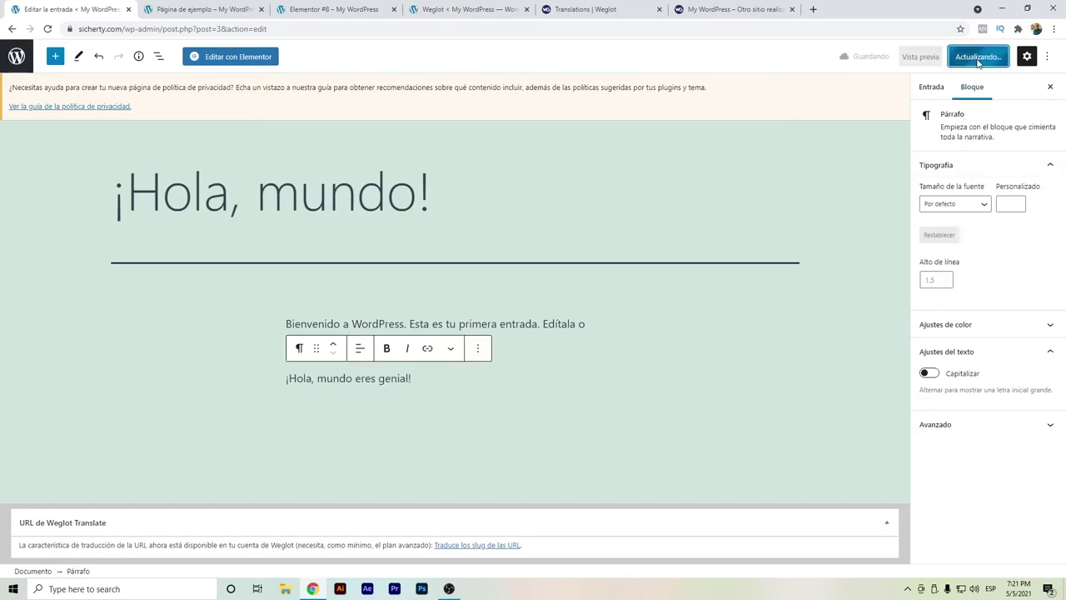
- View the updated post on the live site and switch its language to English
{"action": "left_click", "coordinate": [11, 30]}
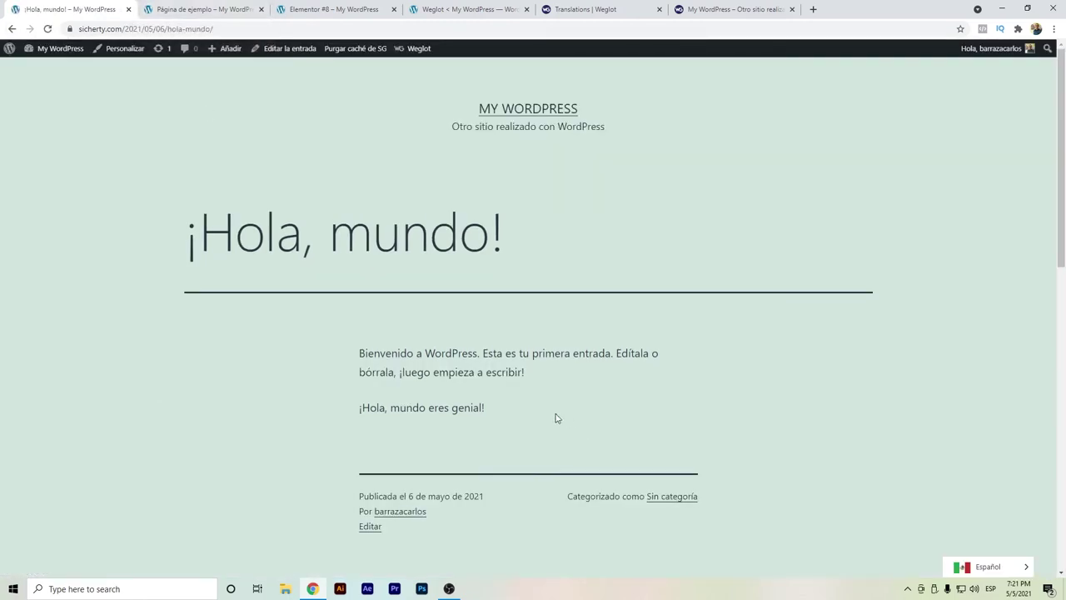
{"action": "mouse_move", "coordinate": [996, 574]}
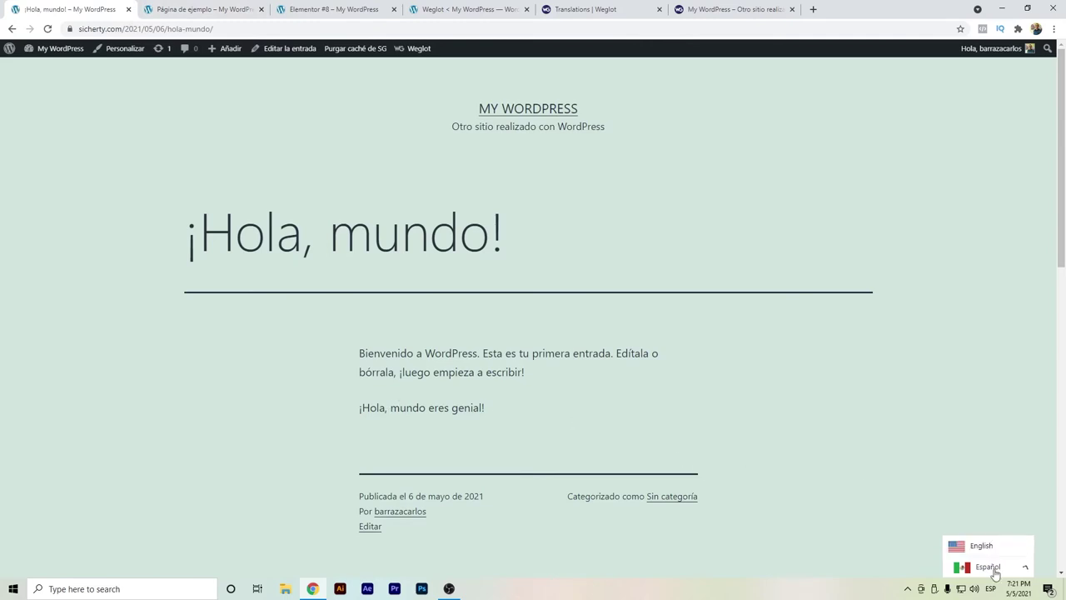
{"action": "left_click", "coordinate": [980, 547]}
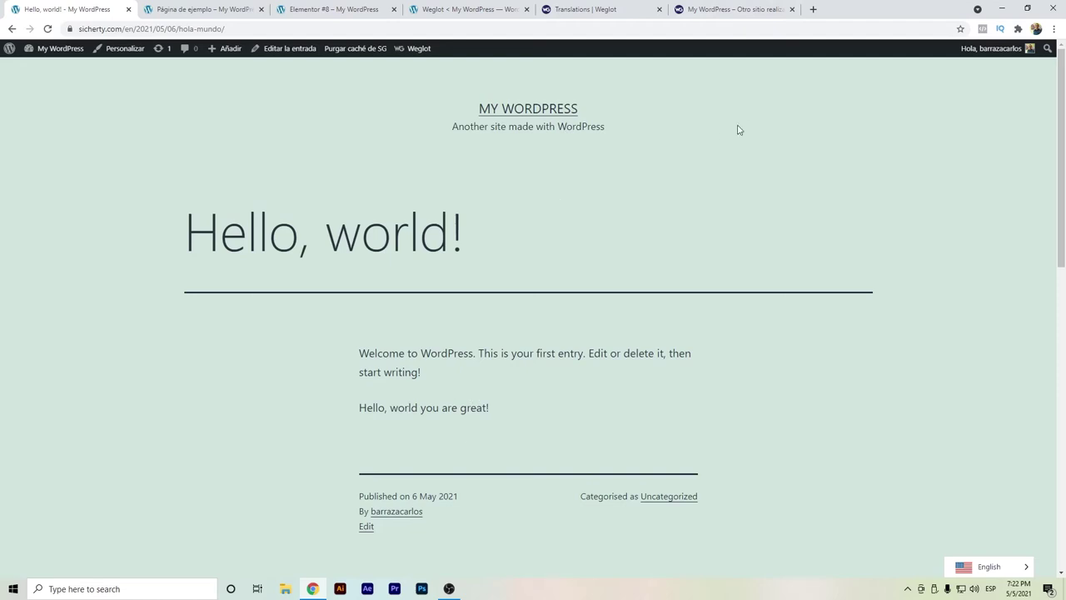
- Reload the Spanish to English translations in the Weglot dashboard and look for the new paragraph on the second page
{"action": "left_click", "coordinate": [610, 6]}
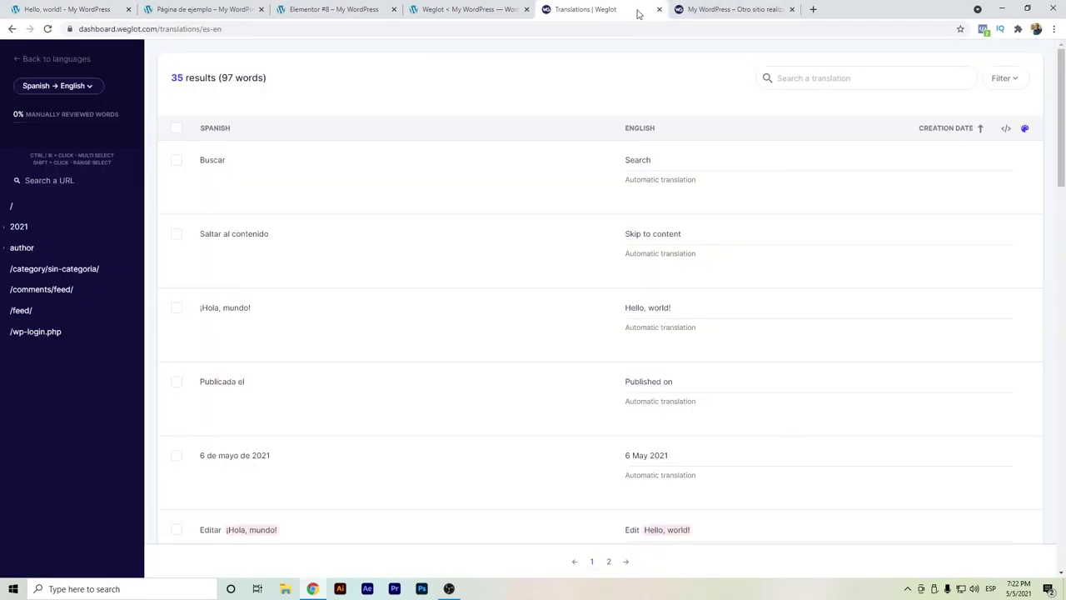
{"action": "left_click", "coordinate": [47, 30]}
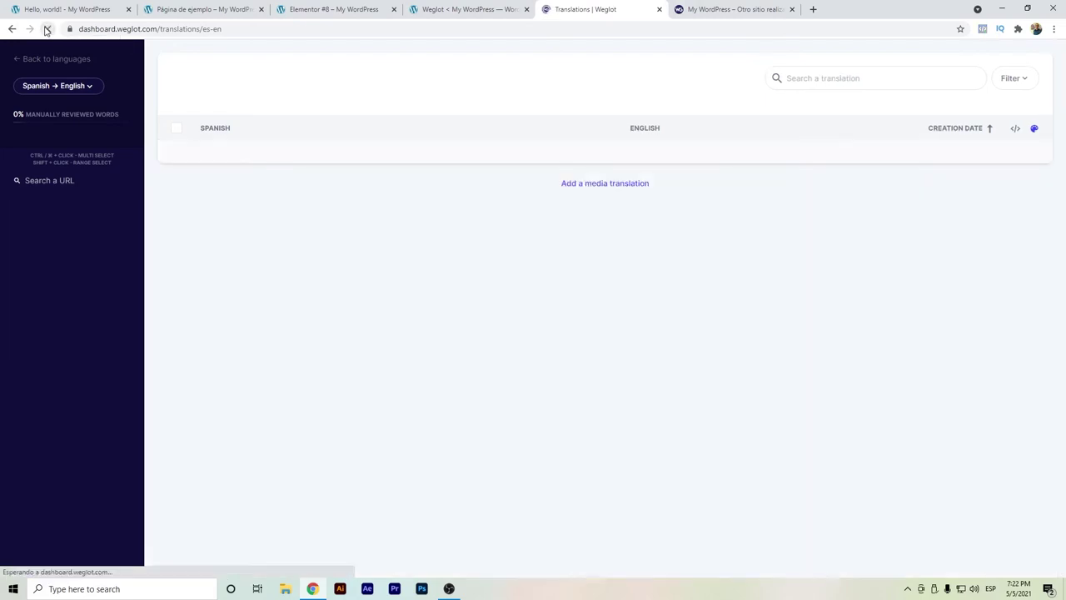
{"action": "scroll", "coordinate": [372, 248], "scroll_direction": "down", "scroll_amount": 12}
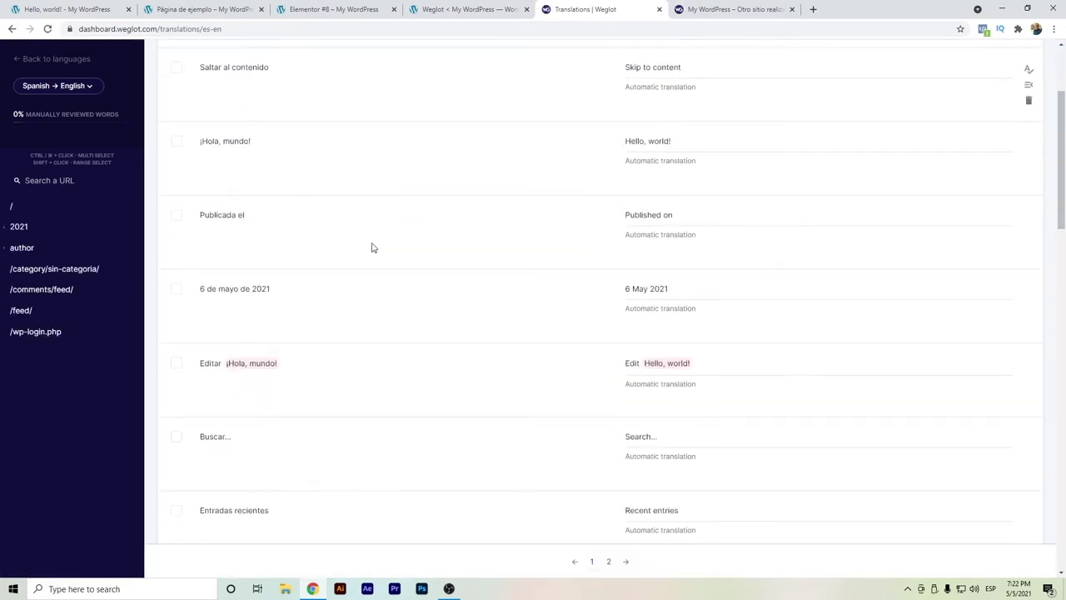
{"action": "scroll", "coordinate": [373, 247], "scroll_direction": "down", "scroll_amount": 5}
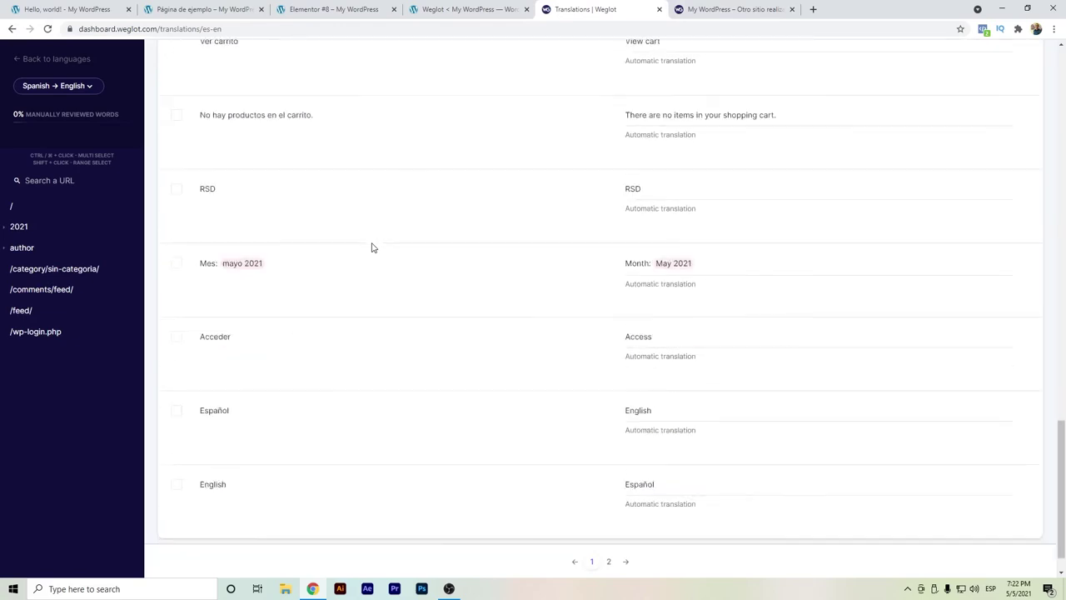
{"action": "left_click", "coordinate": [608, 562]}
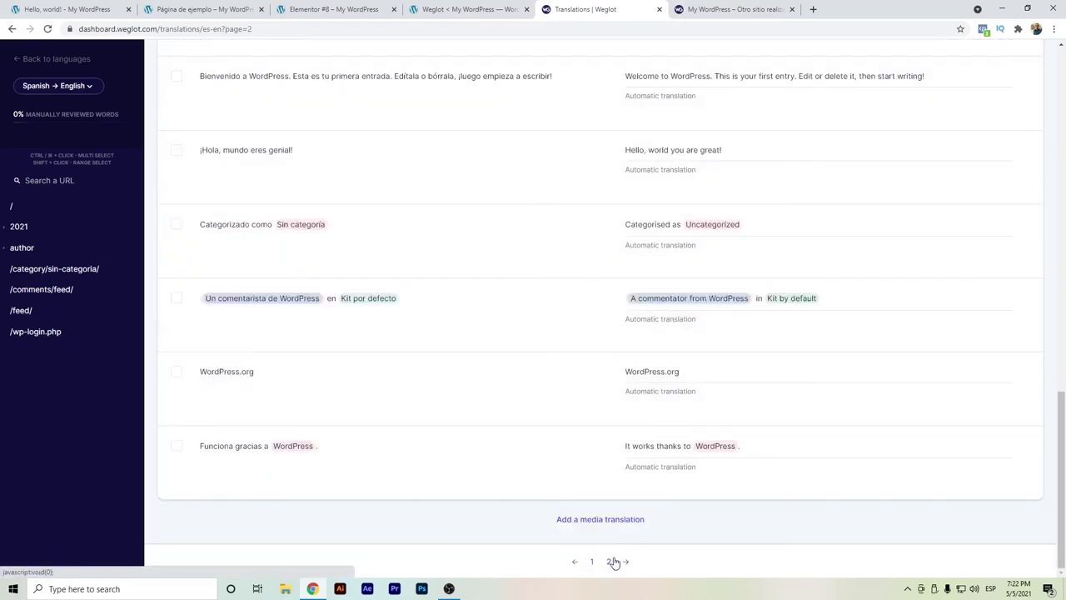
- Compare the Spanish text "¡Hola, mundo eres genial!" with its English translation, focusing on the repeated words "¡Hola, mundo"
{"action": "left_click_drag", "start_coordinate": [731, 205], "coordinate": [274, 219]}
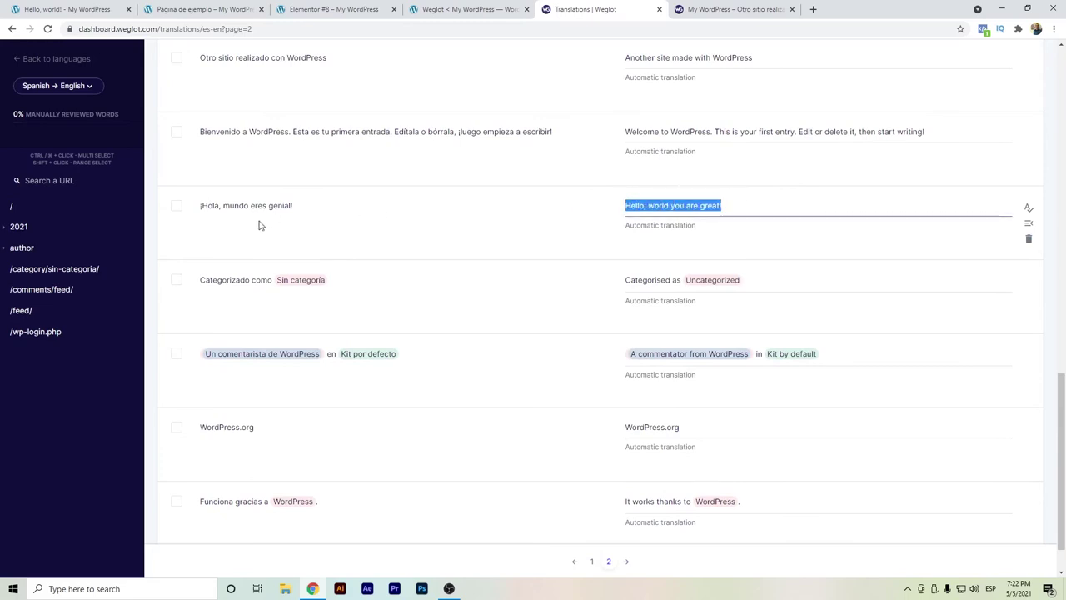
{"action": "left_click", "coordinate": [736, 205]}
{"action": "left_click_drag", "start_coordinate": [297, 205], "coordinate": [184, 209]}
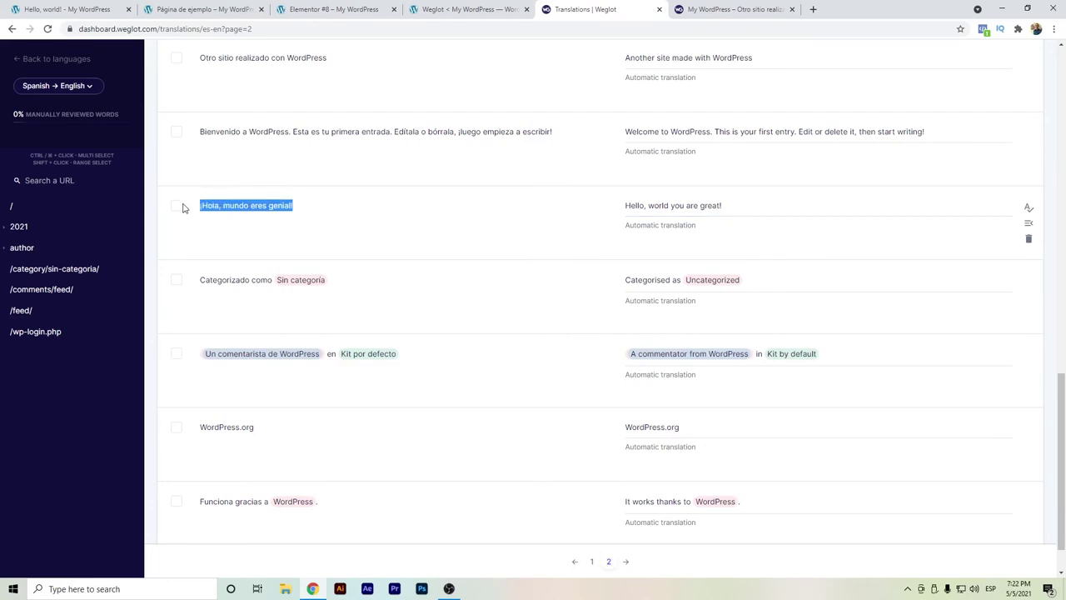
{"action": "left_click", "coordinate": [231, 214]}
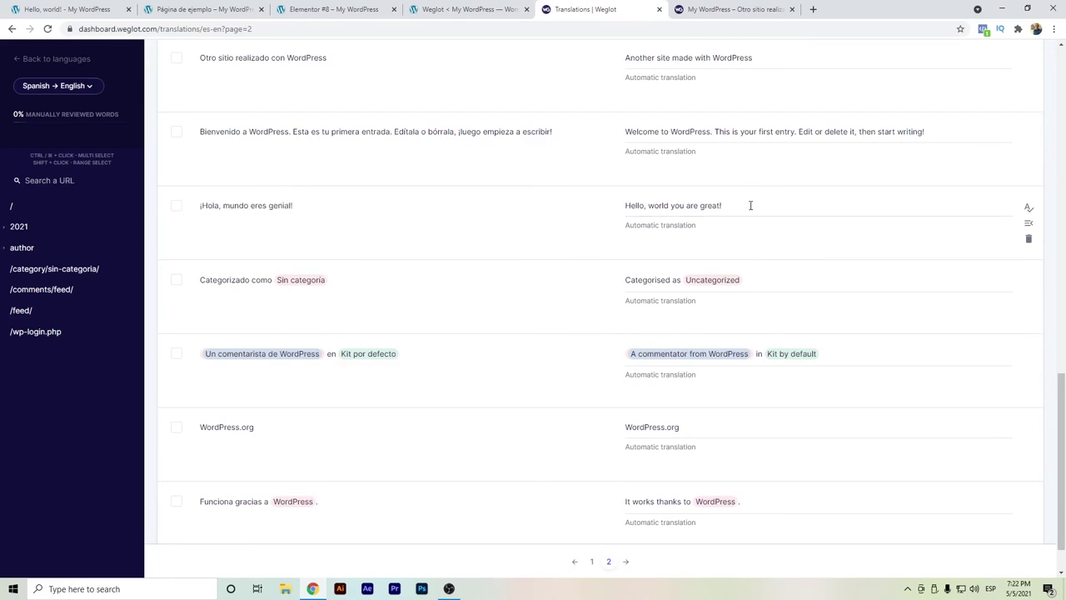
{"action": "left_click_drag", "start_coordinate": [733, 205], "coordinate": [247, 191]}
{"action": "left_click", "coordinate": [216, 213]}
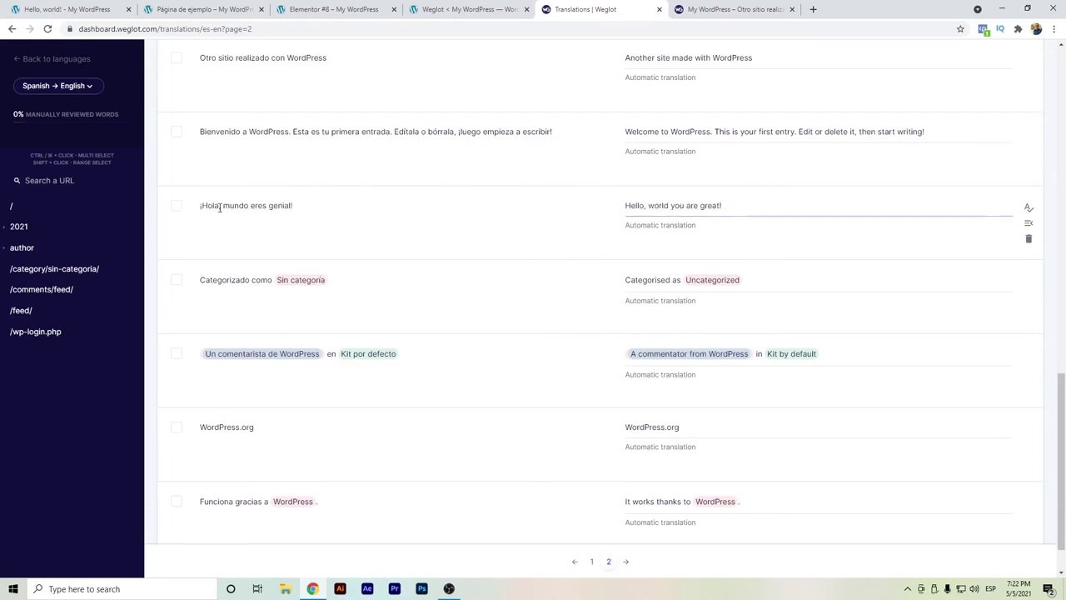
{"action": "left_click_drag", "start_coordinate": [201, 208], "coordinate": [249, 206]}
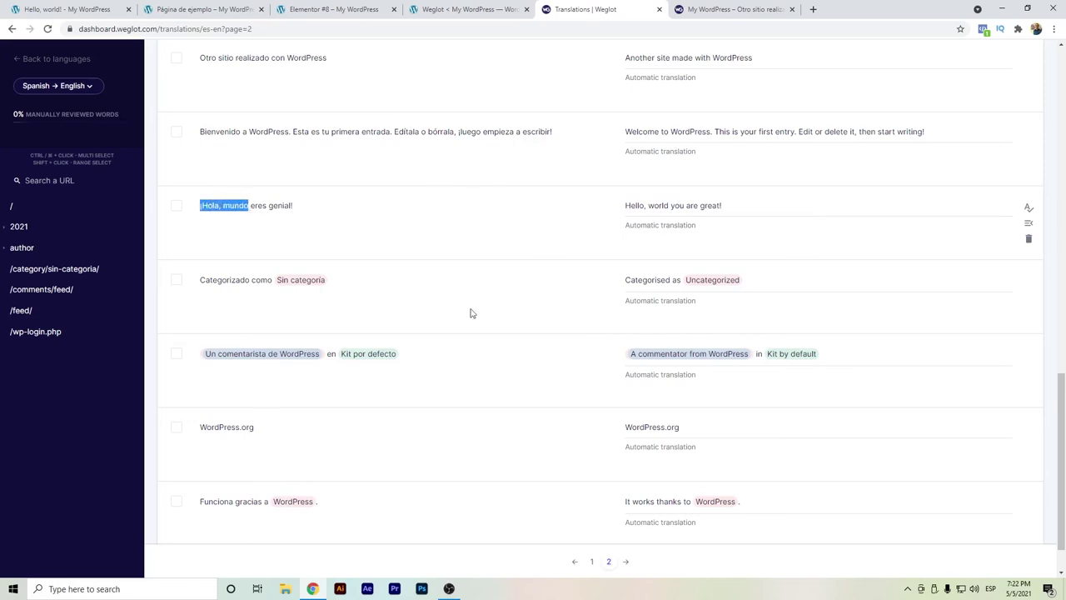
- Check the top of the first page of translations and return to the overview of translations by language
{"action": "left_click", "coordinate": [592, 565]}
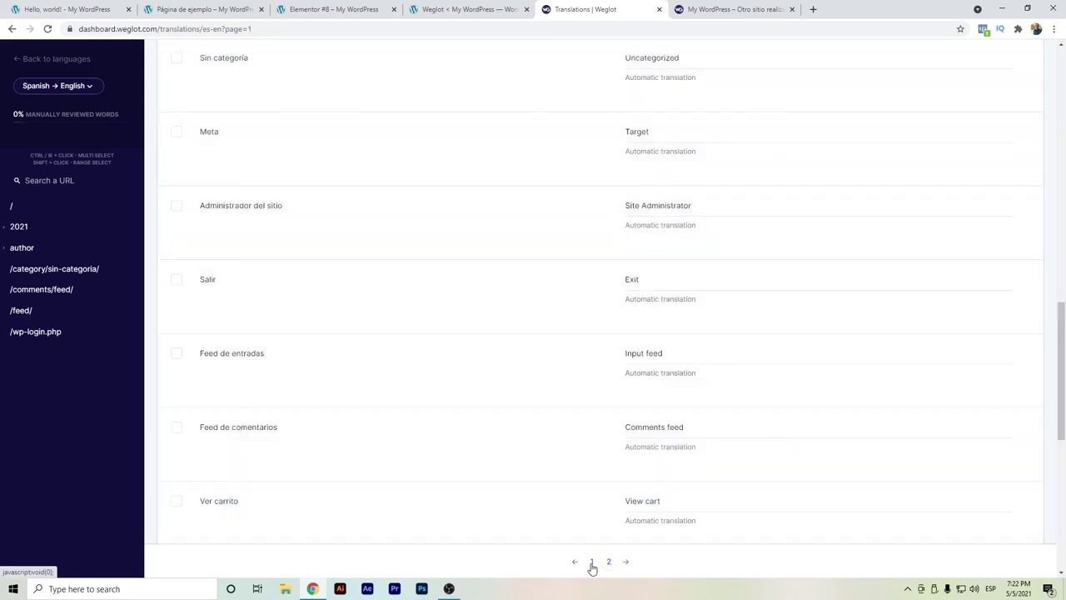
{"action": "scroll", "coordinate": [376, 321], "scroll_direction": "up", "scroll_amount": 10}
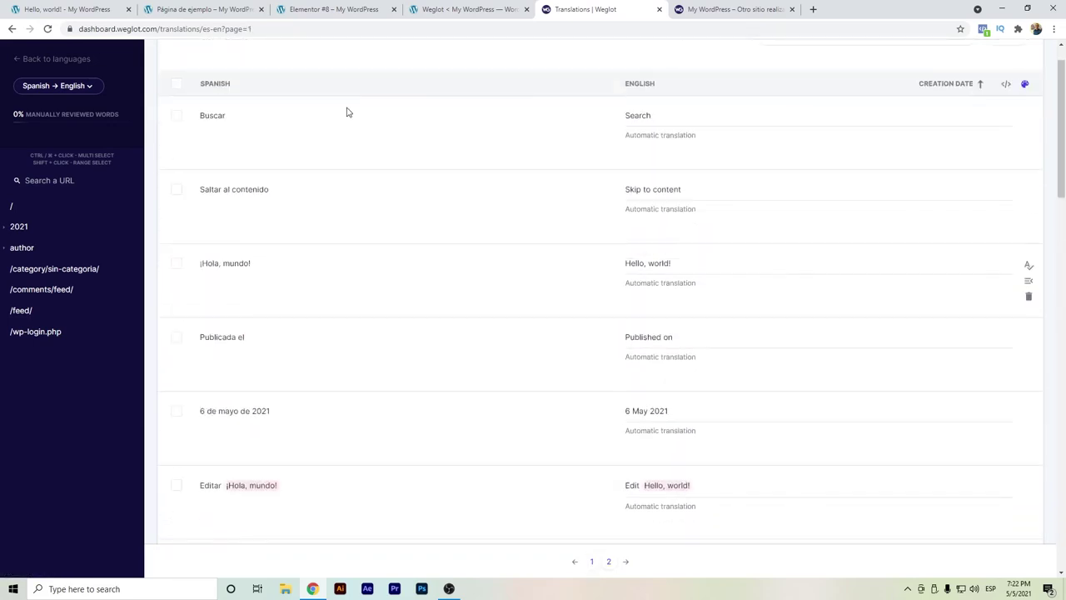
{"action": "scroll", "coordinate": [806, 309], "scroll_direction": "up", "scroll_amount": 1}
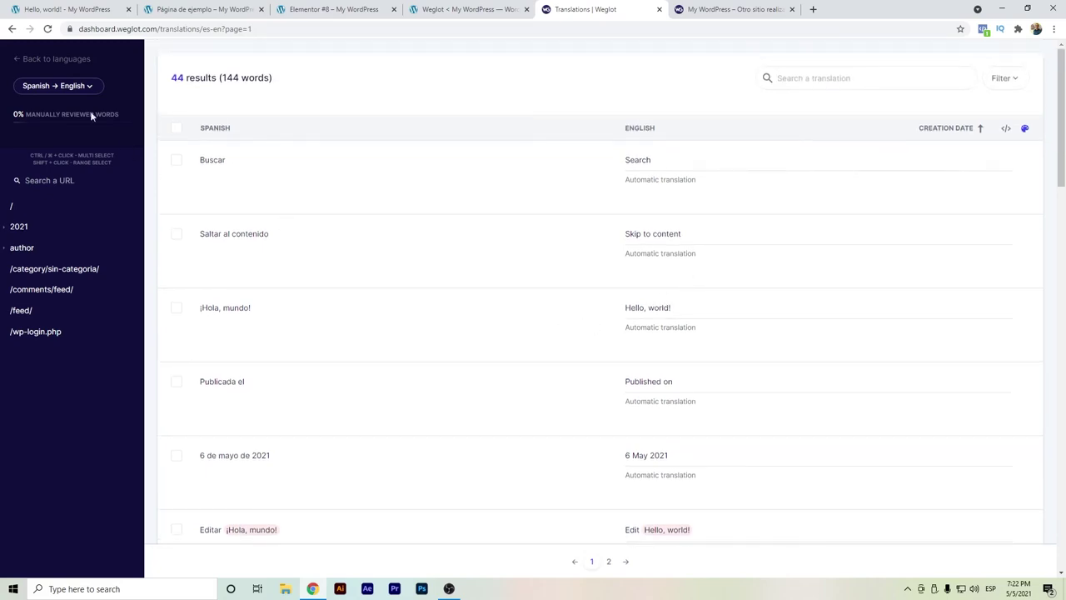
{"action": "left_click", "coordinate": [17, 63]}
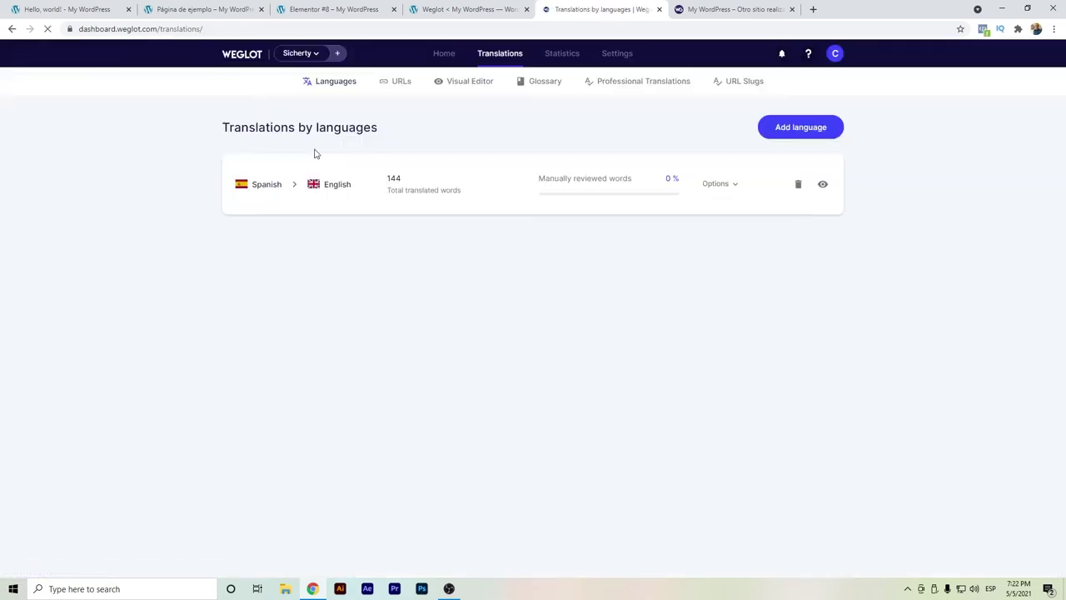
- Open the Spanish to English translations list in Weglot and look through the other open site pages for the post
{"action": "left_click", "coordinate": [408, 181]}
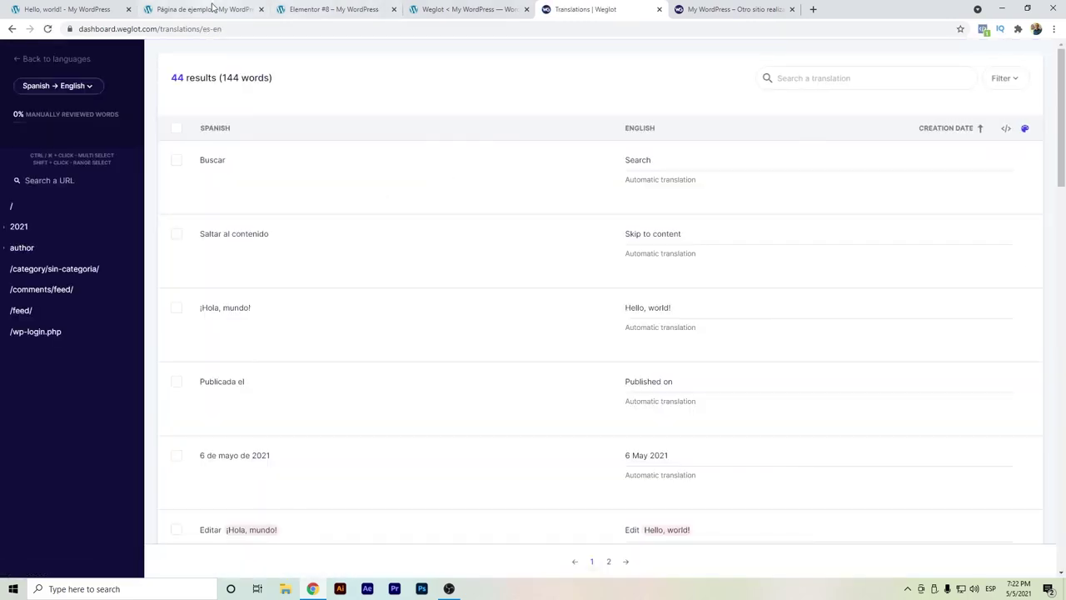
{"action": "left_click", "coordinate": [310, 6]}
{"action": "left_click", "coordinate": [253, 5]}
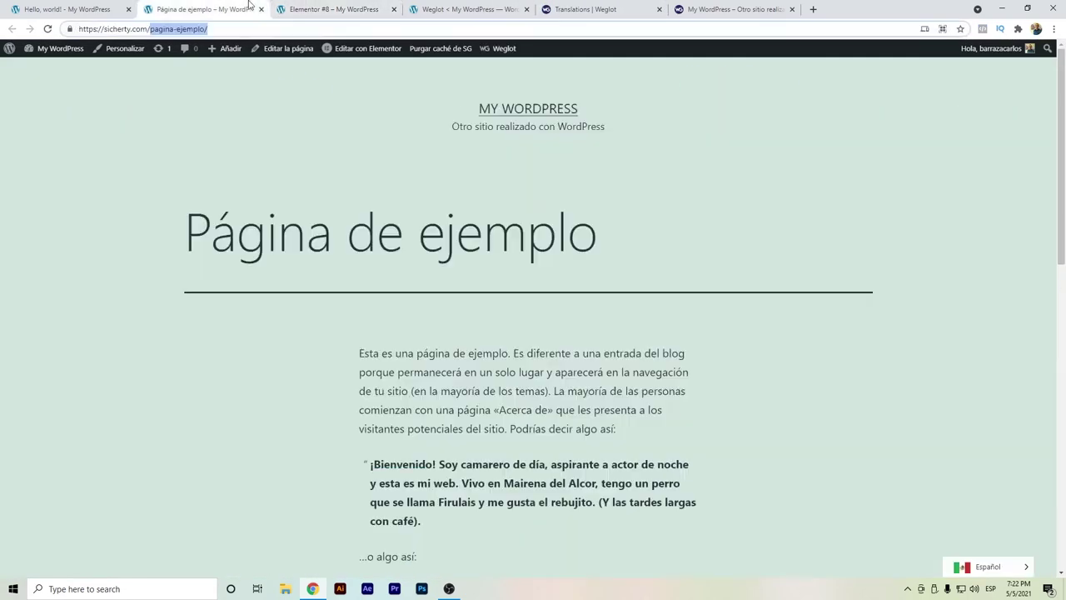
{"action": "left_click", "coordinate": [488, 7]}
{"action": "left_click", "coordinate": [568, 7]}
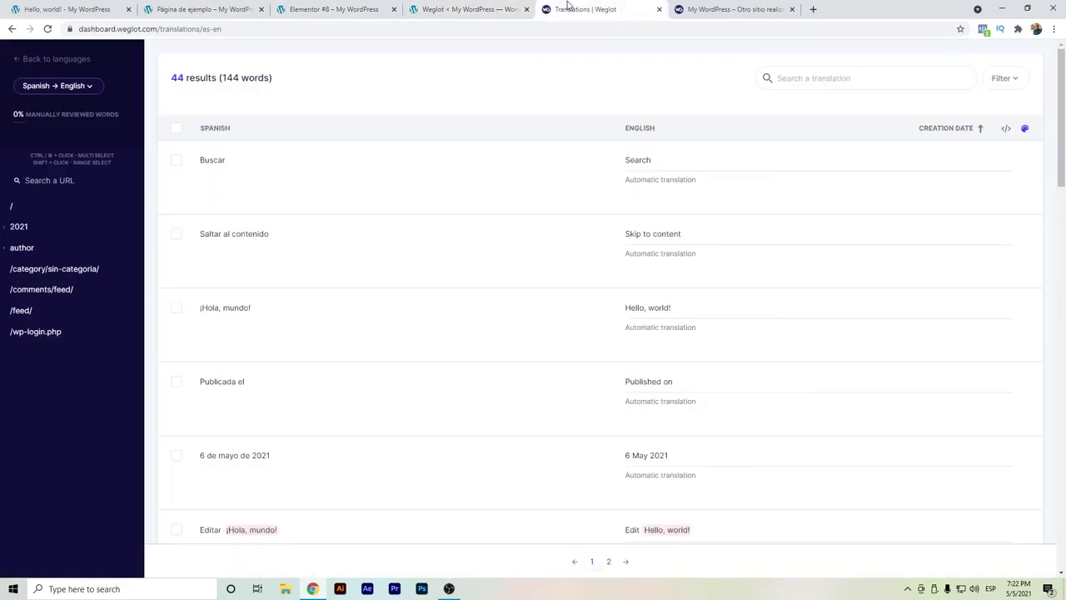
- Return to the "¡Hola, mundo!" post editor, add the paragraph "¡Hola, mundo eres bonito!" below the existing text, and update the post
{"action": "left_click", "coordinate": [60, 9]}
{"action": "left_click", "coordinate": [11, 29]}
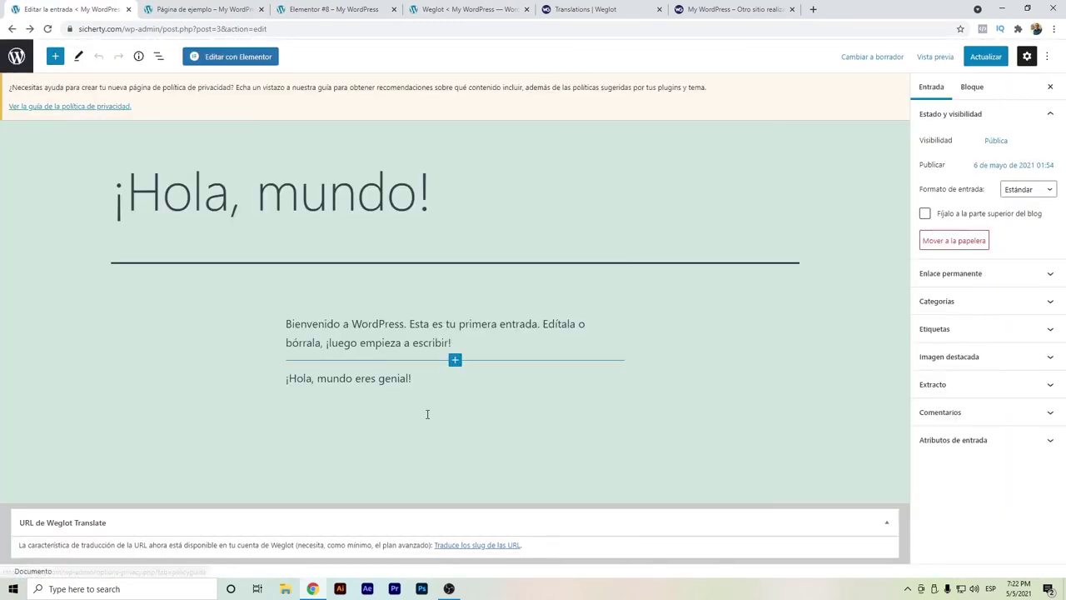
{"action": "left_click_drag", "start_coordinate": [414, 379], "coordinate": [279, 380]}
{"action": "key", "text": "ctrl+c"}
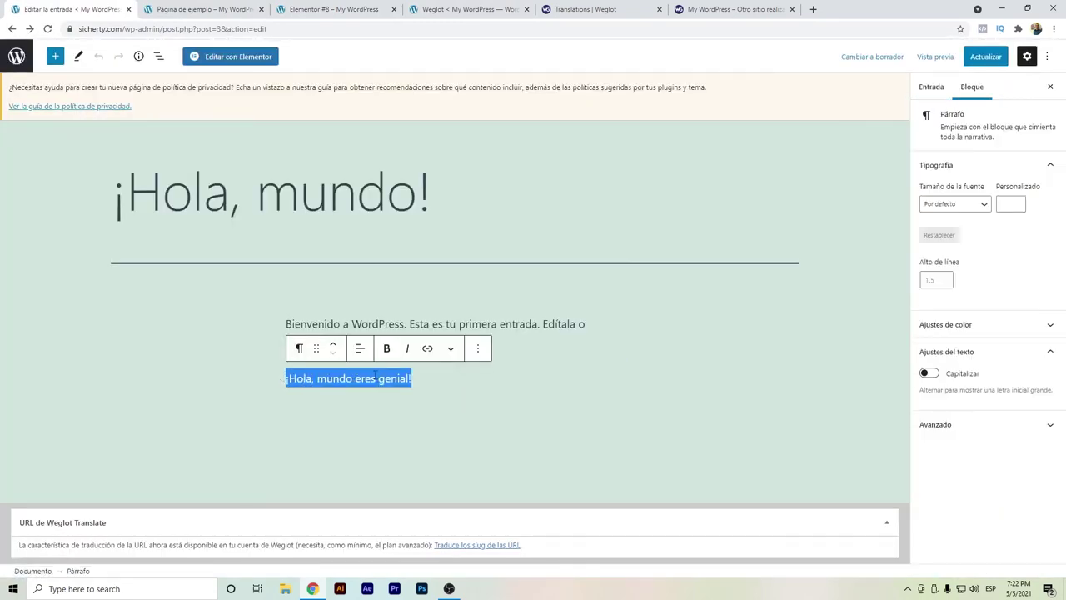
{"action": "key", "text": "Right"}
{"action": "key", "text": "ctrl+v"}
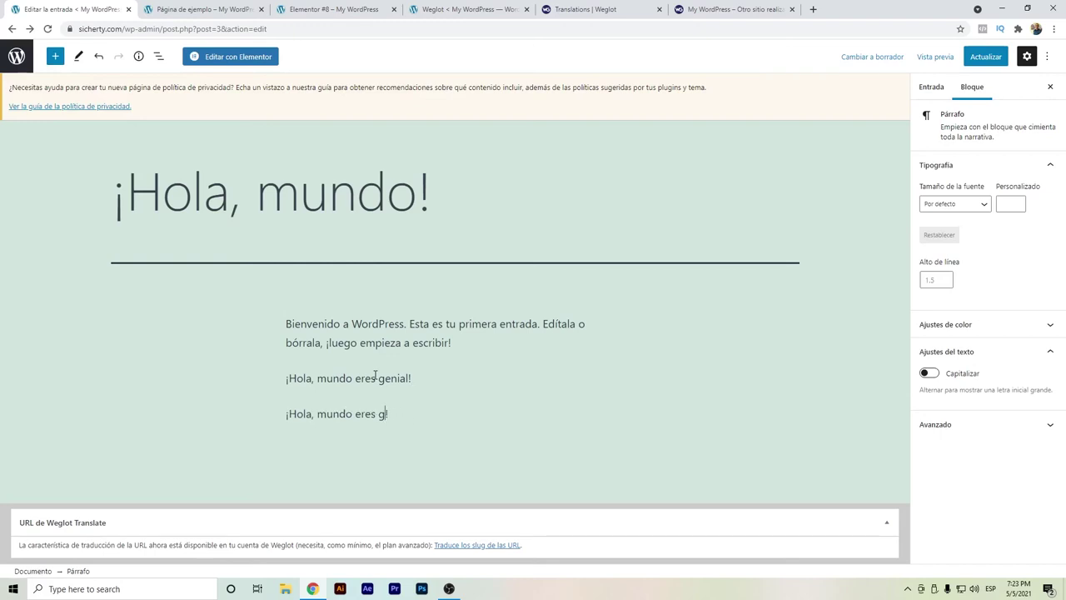
{"action": "type", "text": "bonito"}
{"action": "left_click", "coordinate": [986, 62]}
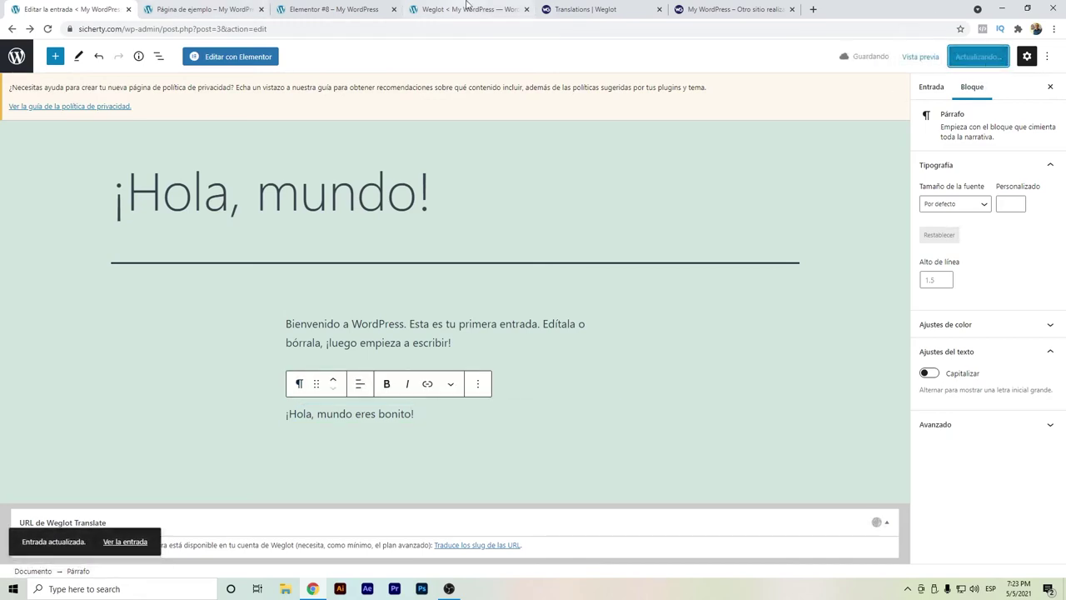
- Return Weglot to the translations by language overview, and preview the updated post in a new tab in English
{"action": "left_click", "coordinate": [583, 9]}
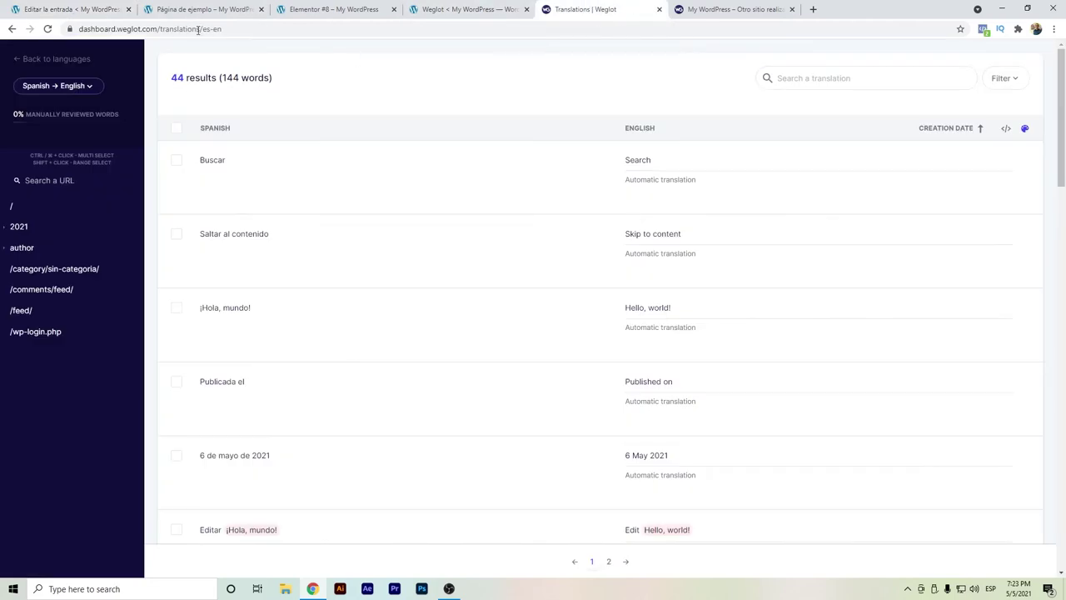
{"action": "left_click", "coordinate": [15, 59]}
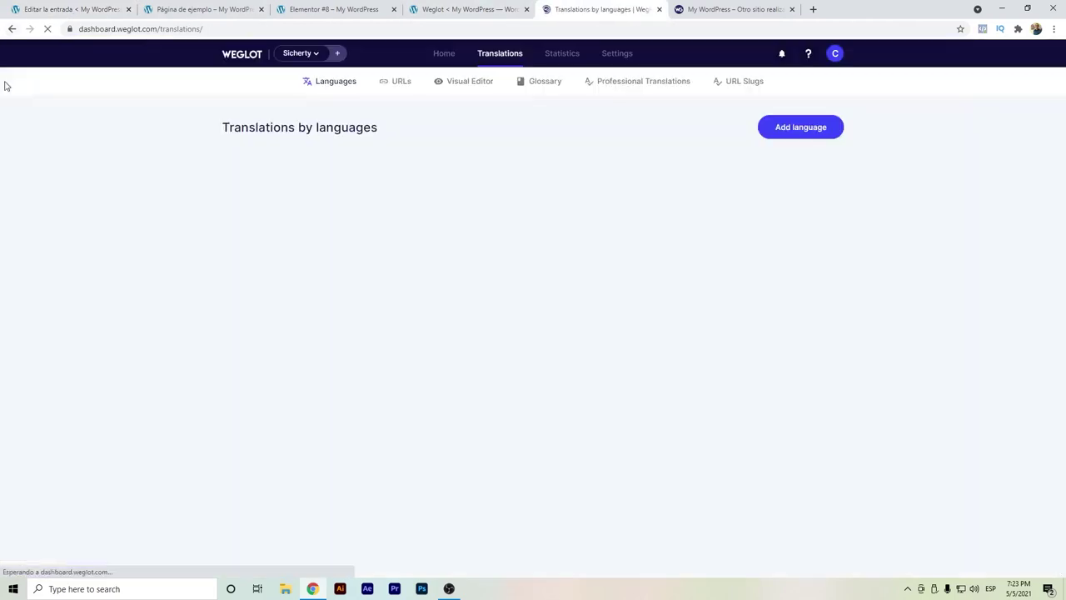
{"action": "left_click", "coordinate": [95, 8]}
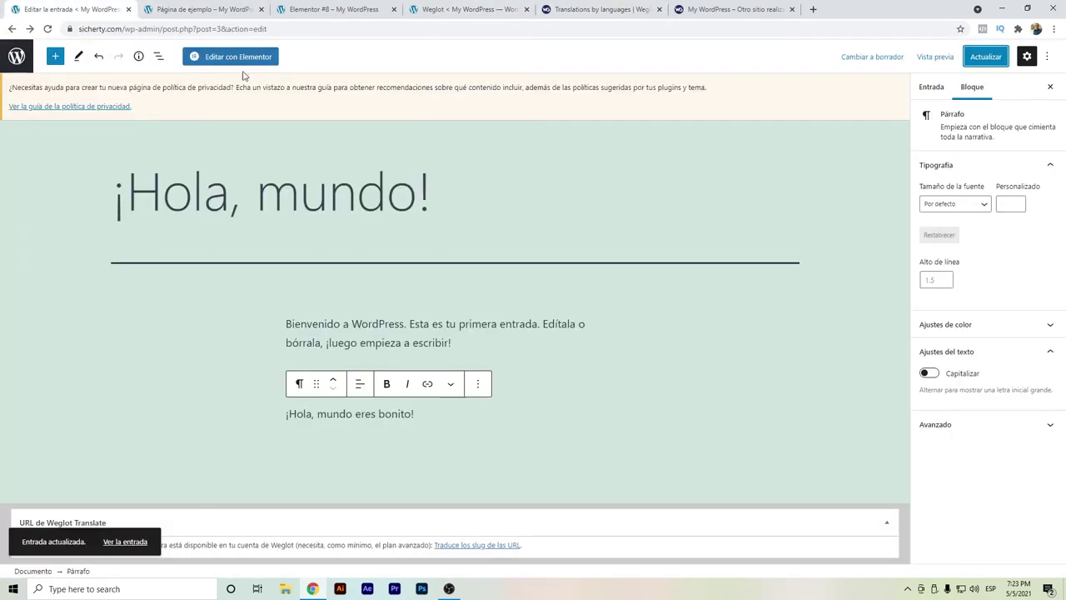
{"action": "left_click", "coordinate": [934, 58]}
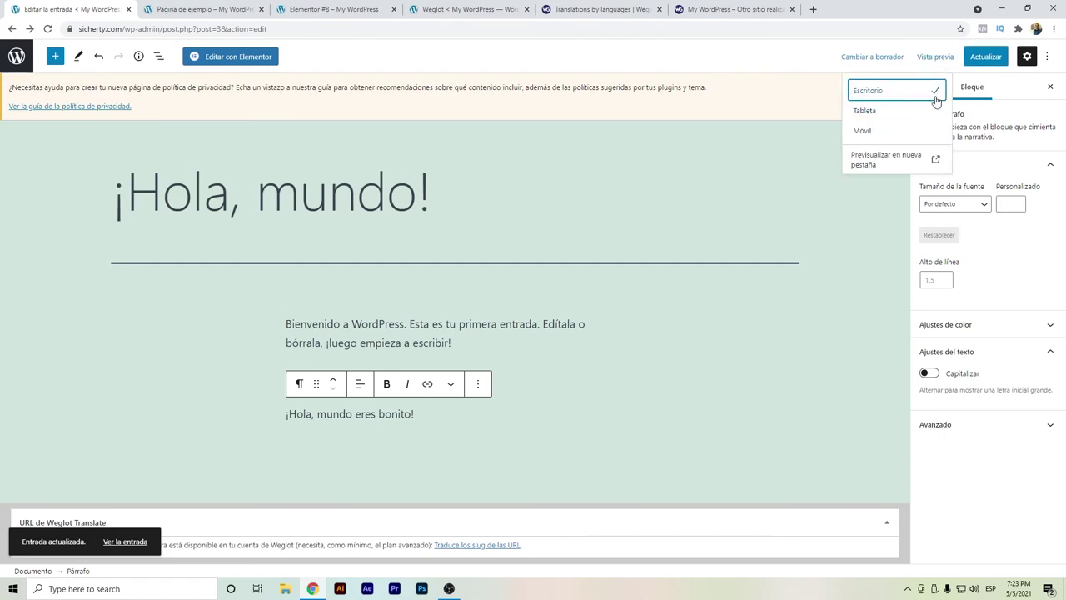
{"action": "left_click", "coordinate": [928, 160]}
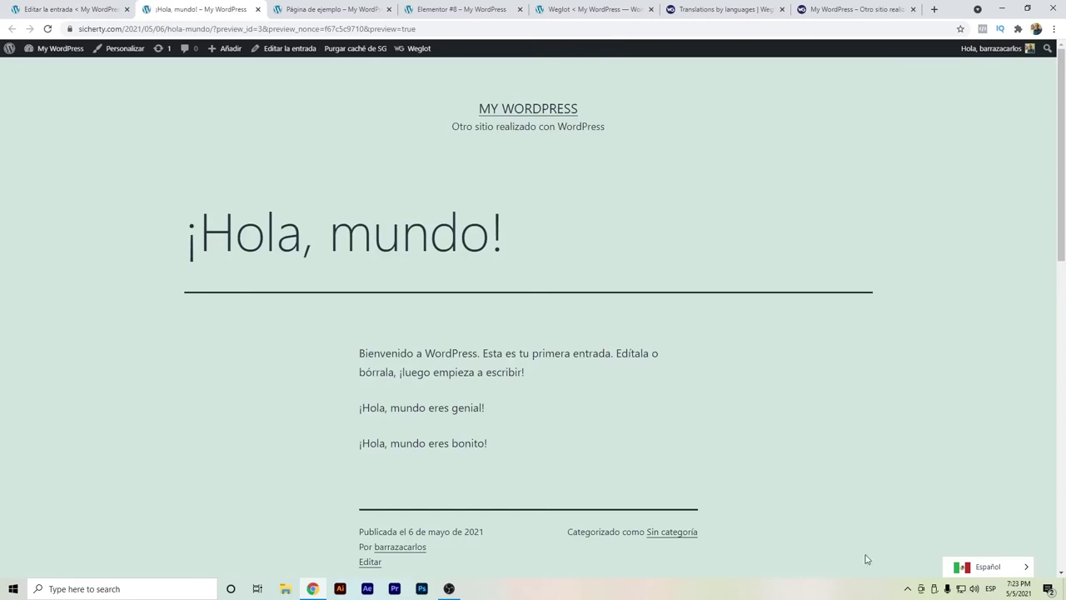
{"action": "left_click", "coordinate": [972, 553]}
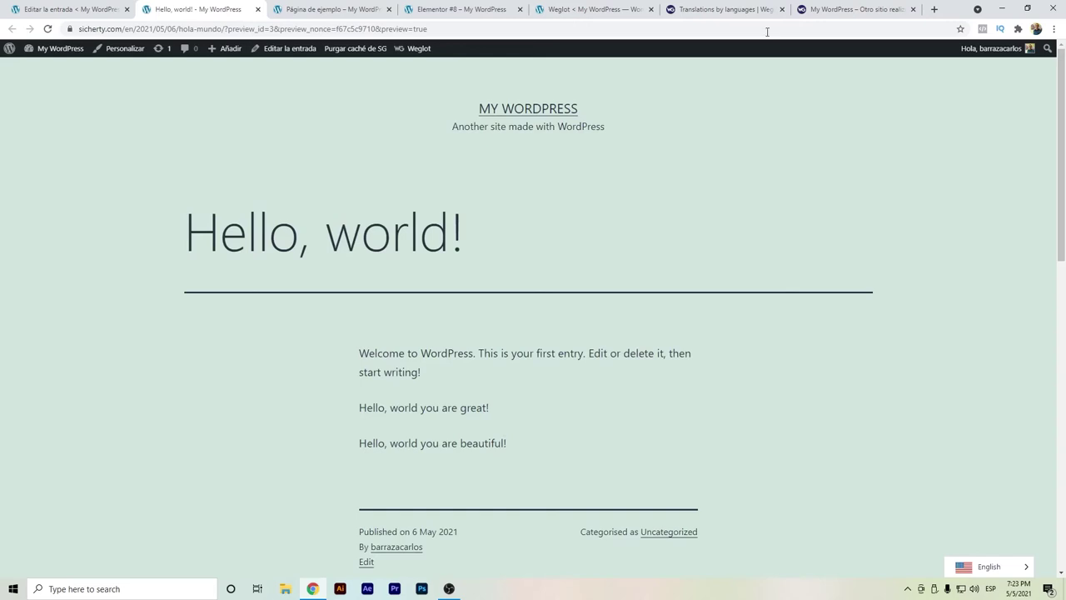
- Reload the Weglot translations overview and compare its total translated words with the new paragraph in the post editor
{"action": "left_click", "coordinate": [676, 7]}
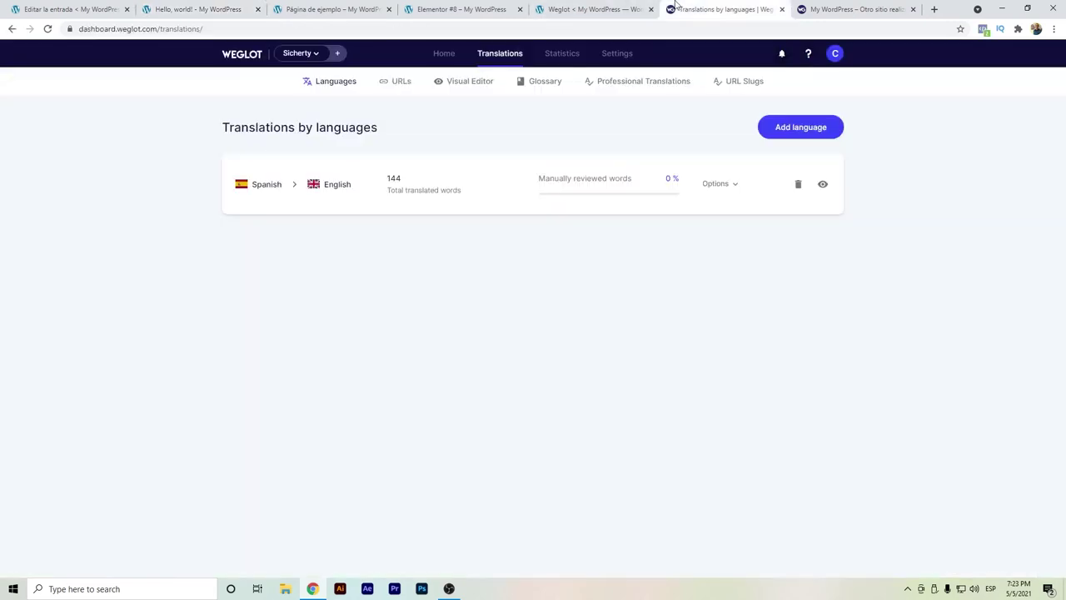
{"action": "left_click", "coordinate": [48, 28]}
{"action": "key", "text": "ctrl+1"}
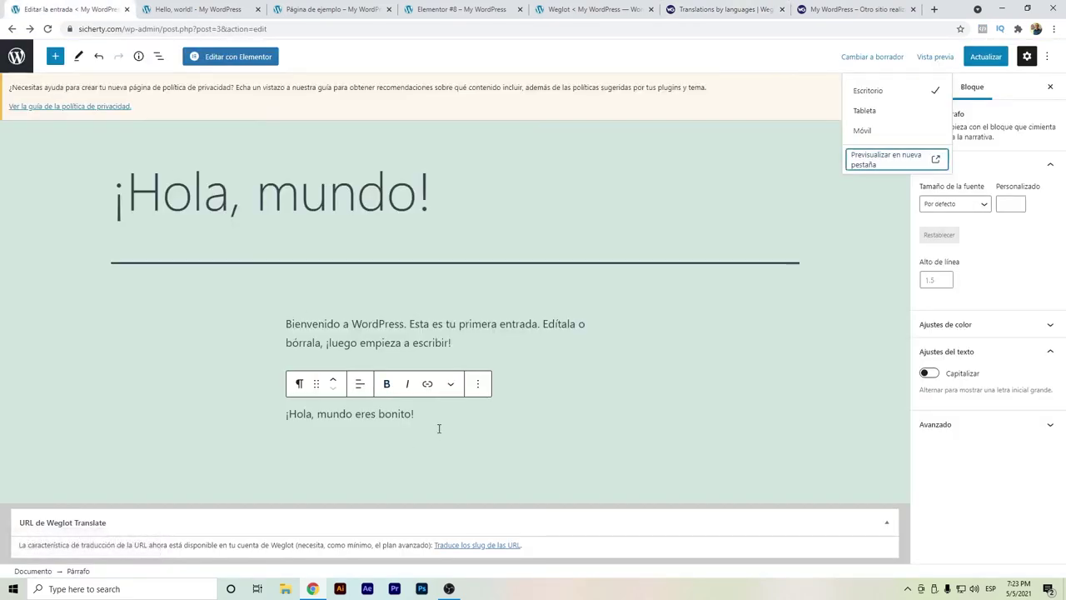
{"action": "left_click_drag", "start_coordinate": [423, 413], "coordinate": [576, 270]}
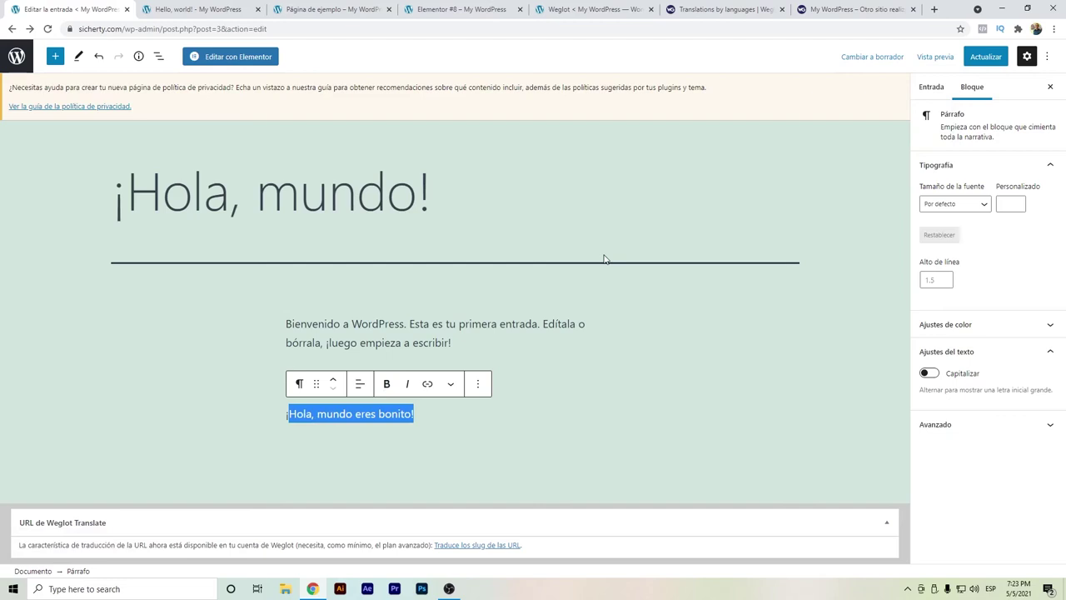
{"action": "left_click", "coordinate": [483, 446]}
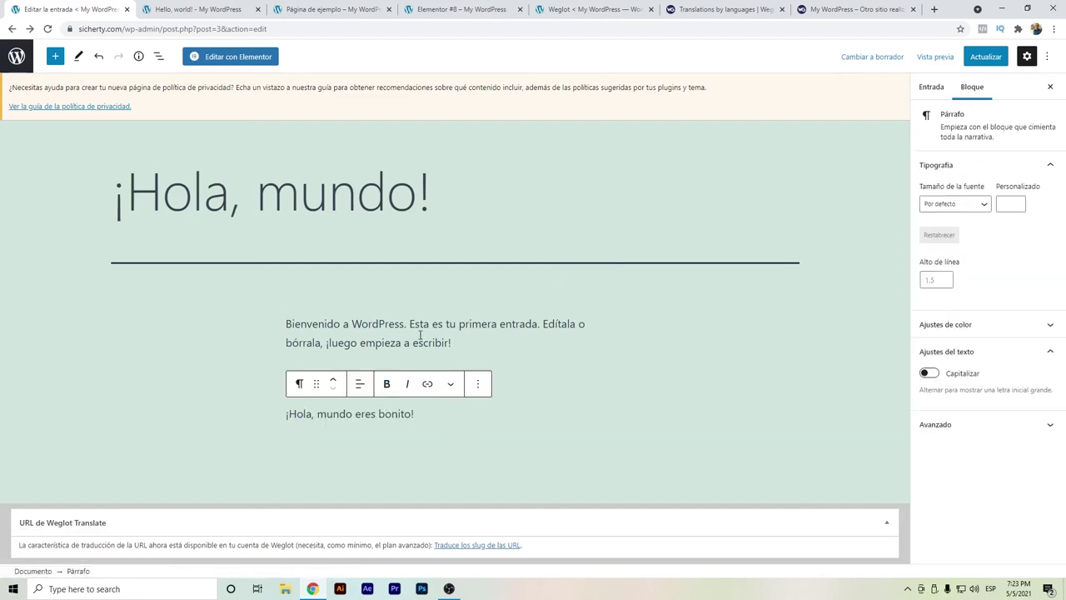
{"action": "left_click", "coordinate": [418, 190]}
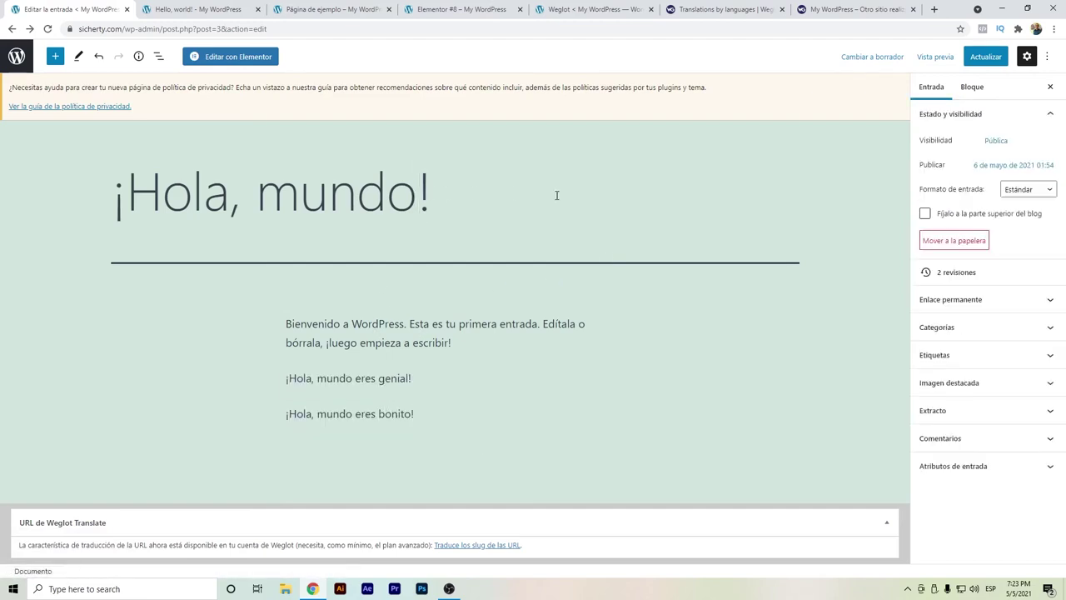
{"action": "left_click", "coordinate": [672, 5]}
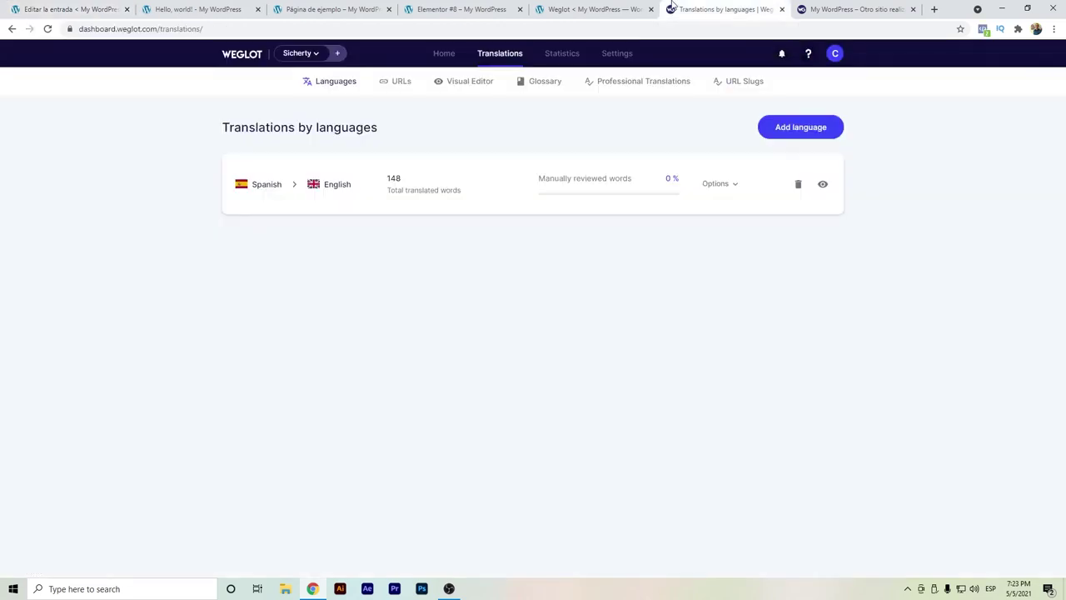